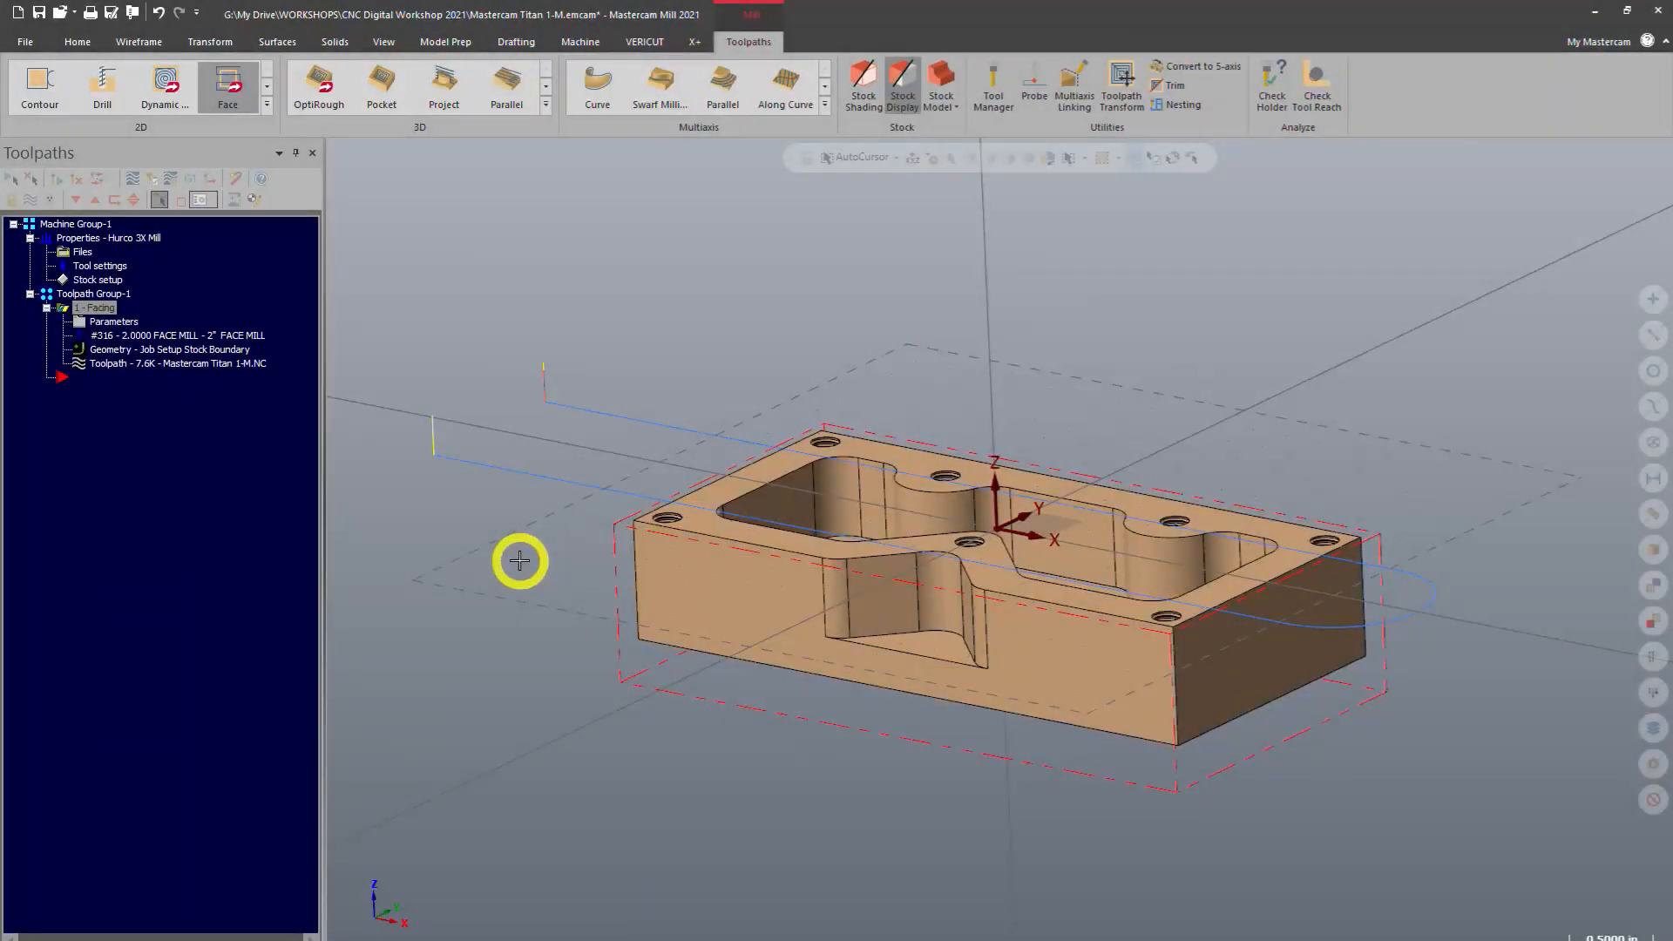
mouse_move(515, 560)
middle_mouse_down()
mouse_move(572, 546)
mouse_move(642, 590)
mouse_move(523, 579)
mouse_move(560, 572)
mouse_move(531, 563)
mouse_move(545, 567)
middle_mouse_up()
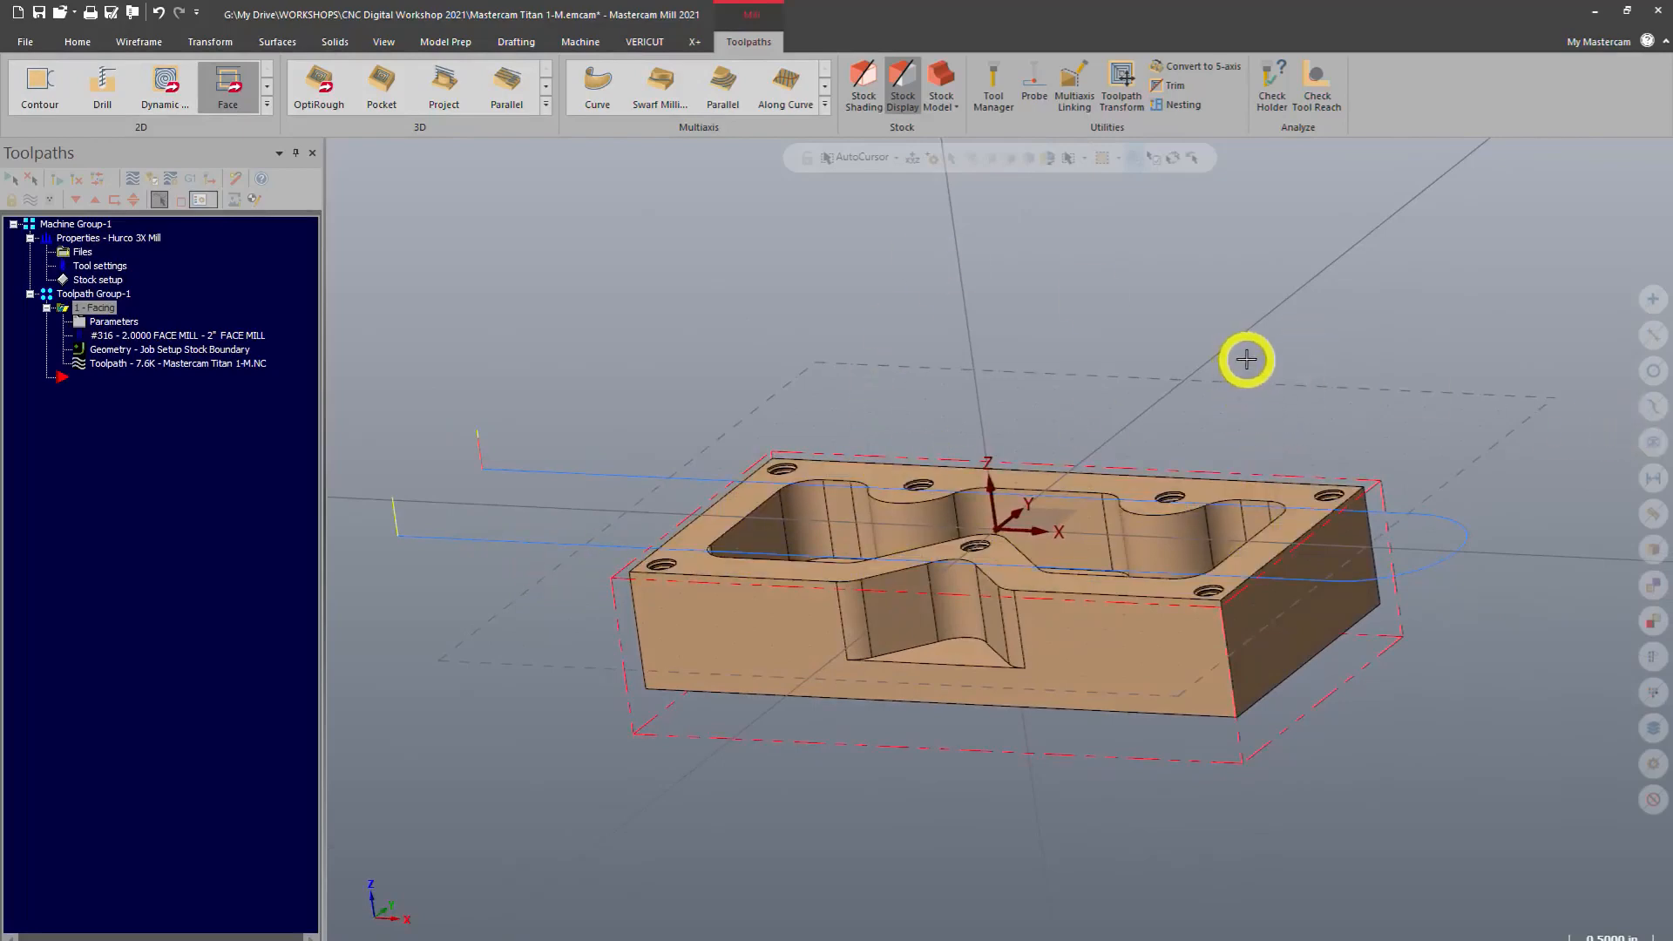
middle_click_drag(964, 384, 1123, 514)
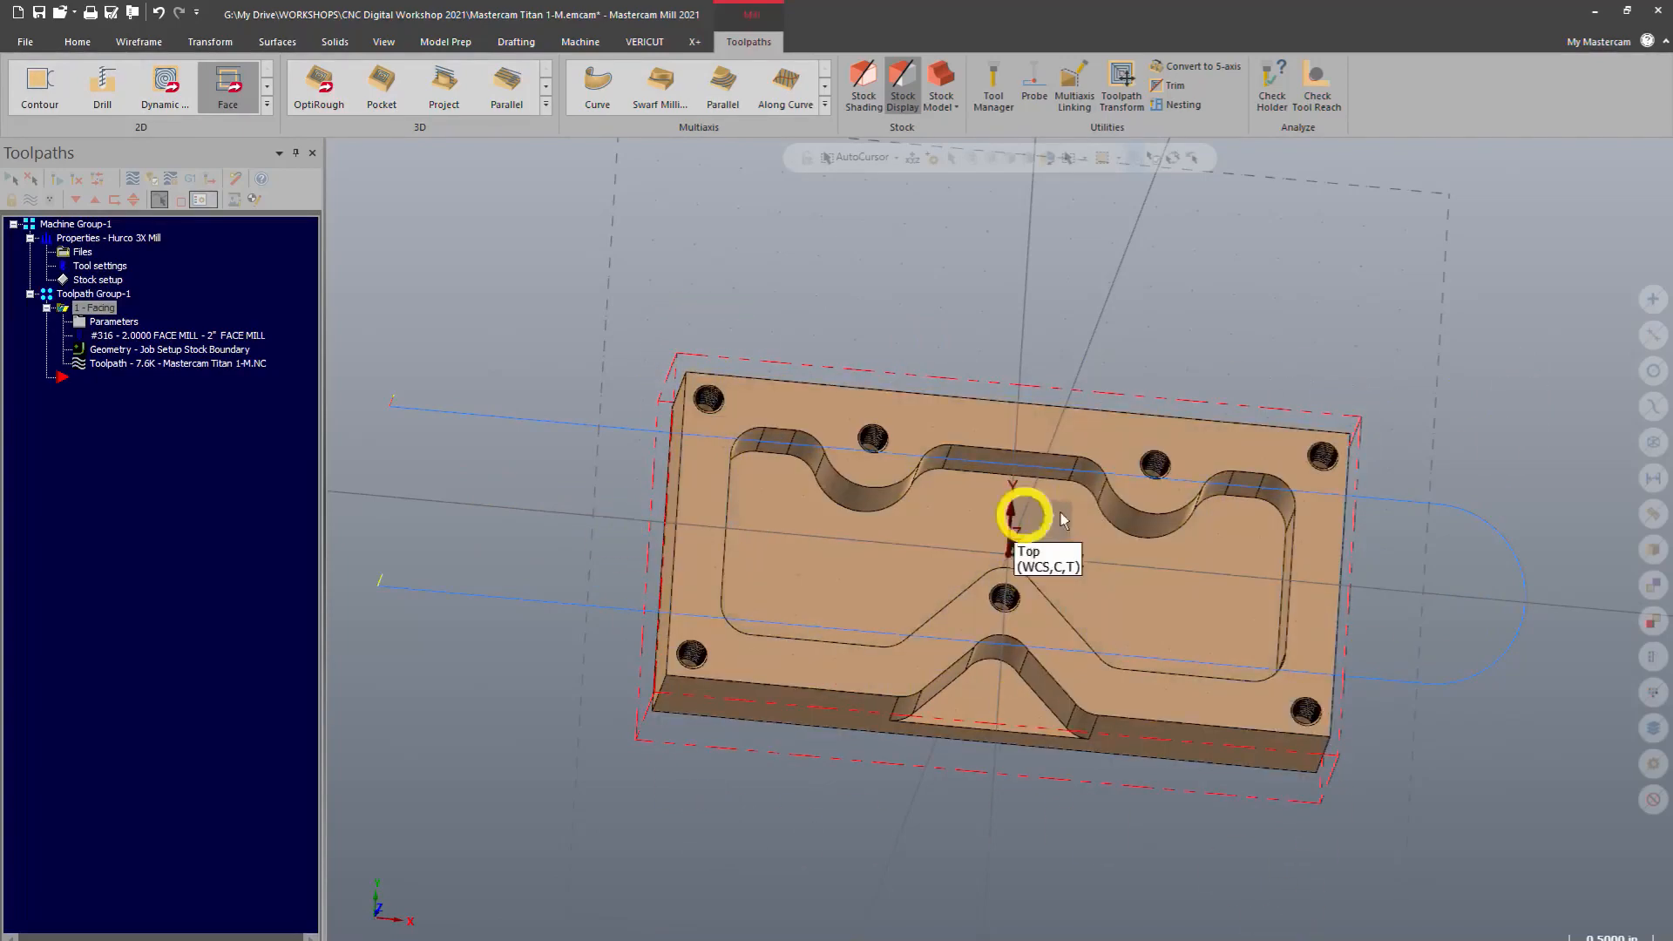
middle_click_drag(1006, 832, 934, 772)
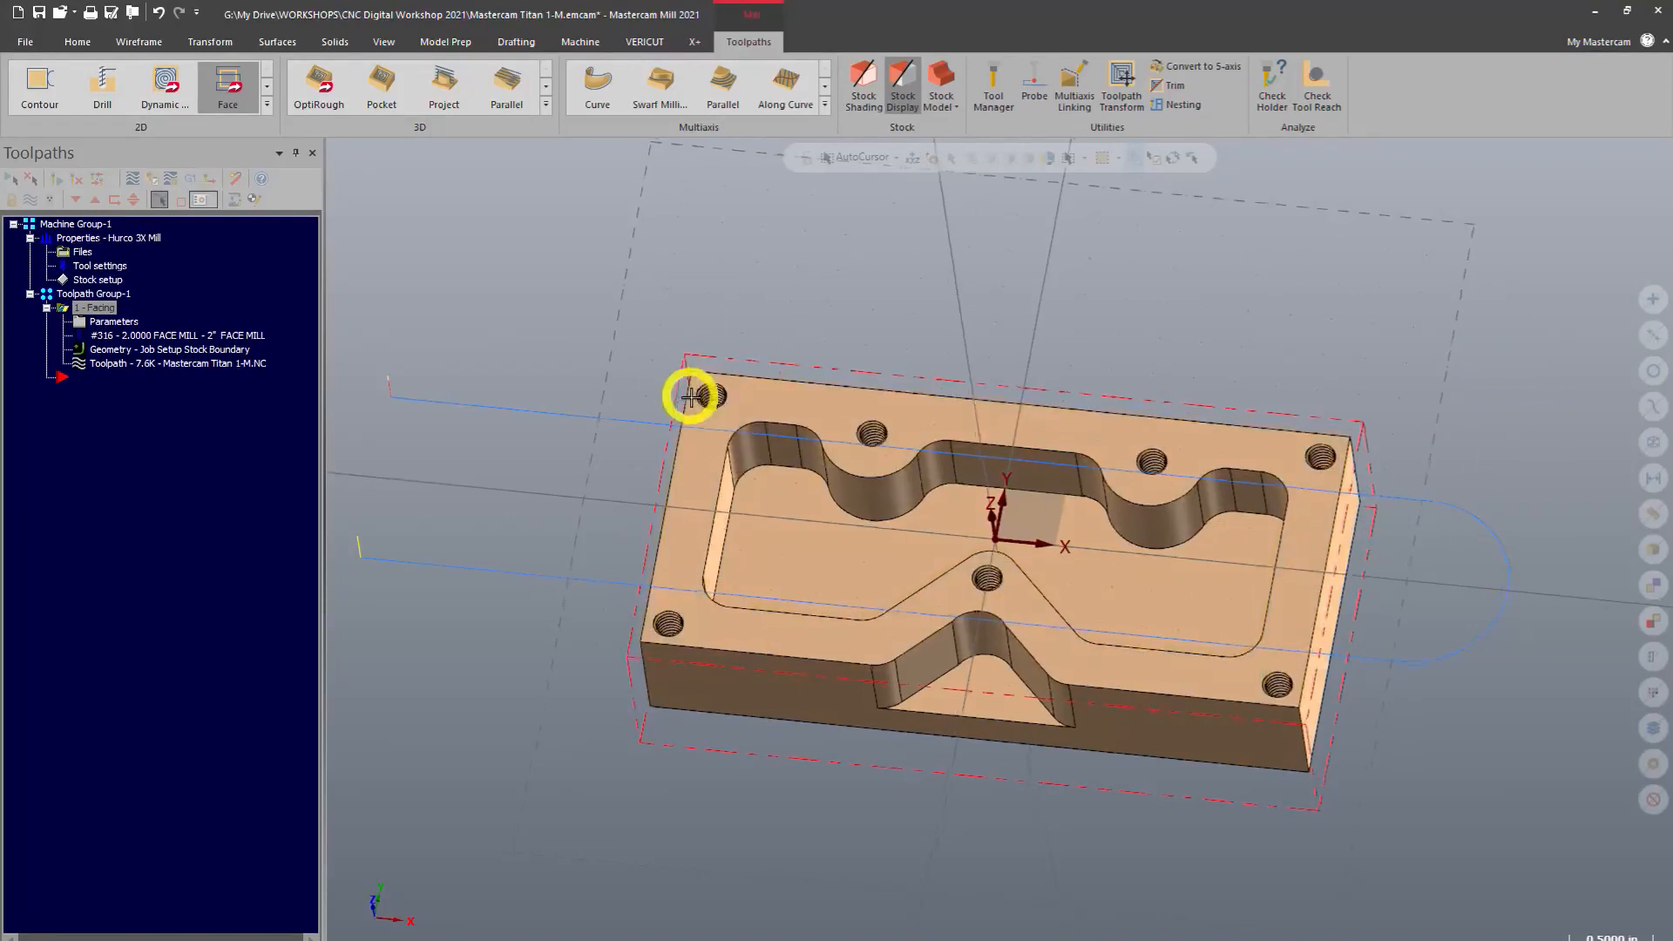
middle_click_drag(691, 396, 698, 303)
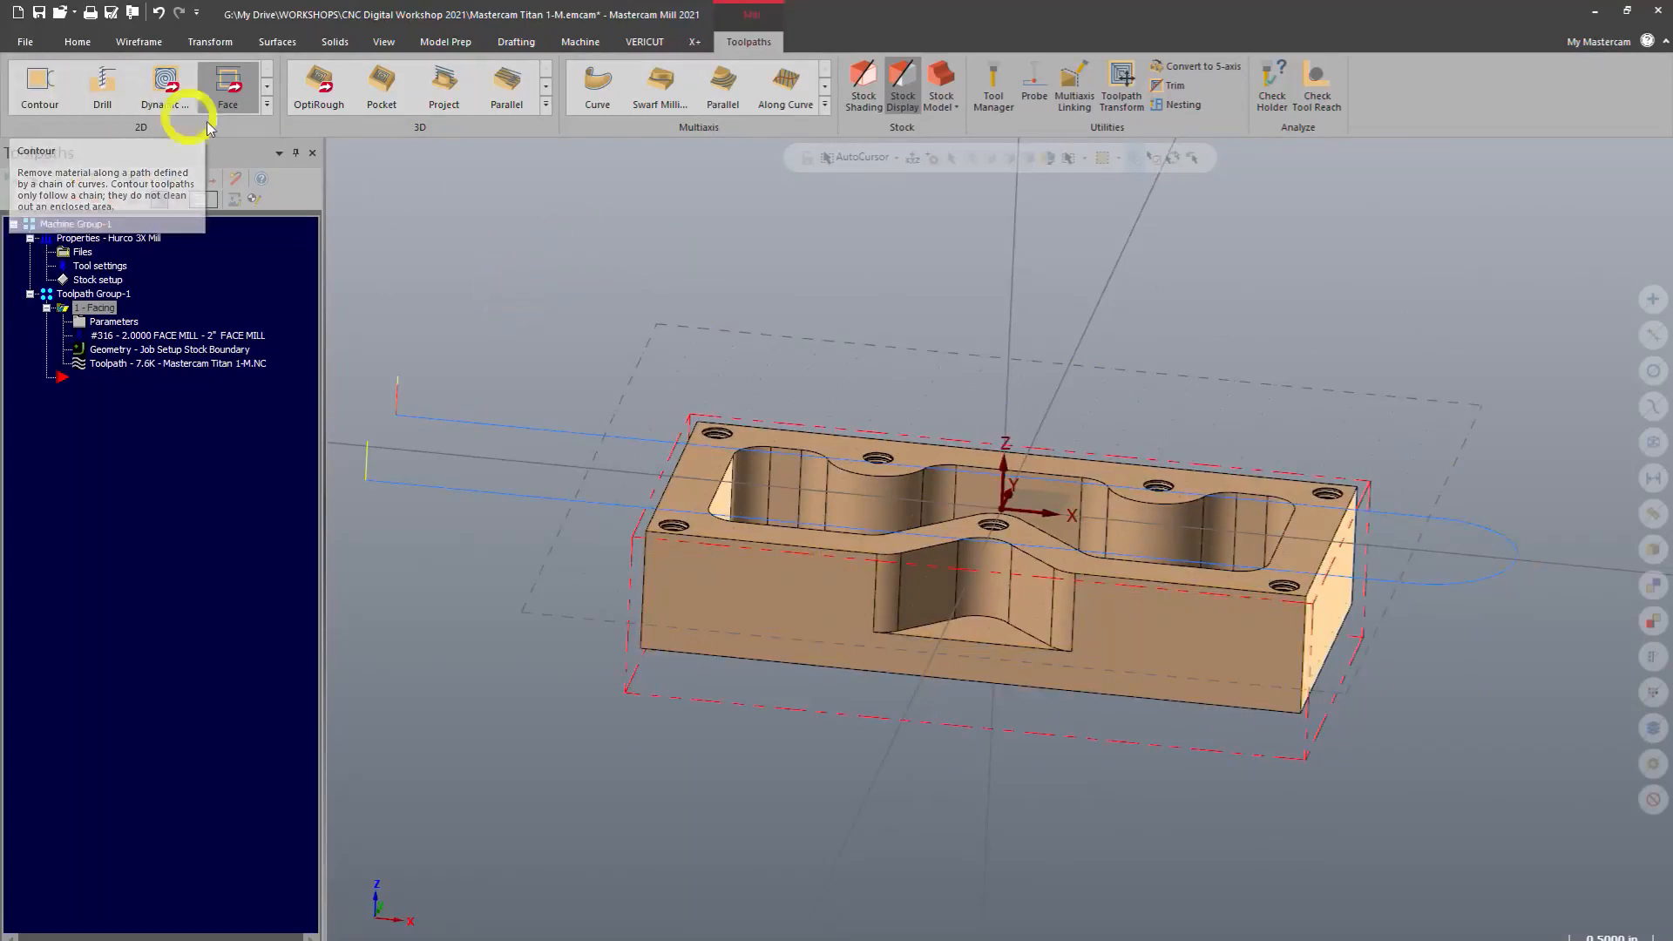
Start a Contour toolpath and chain the outer loop of the part's top edge in 3D loop mode
left_click(40, 87)
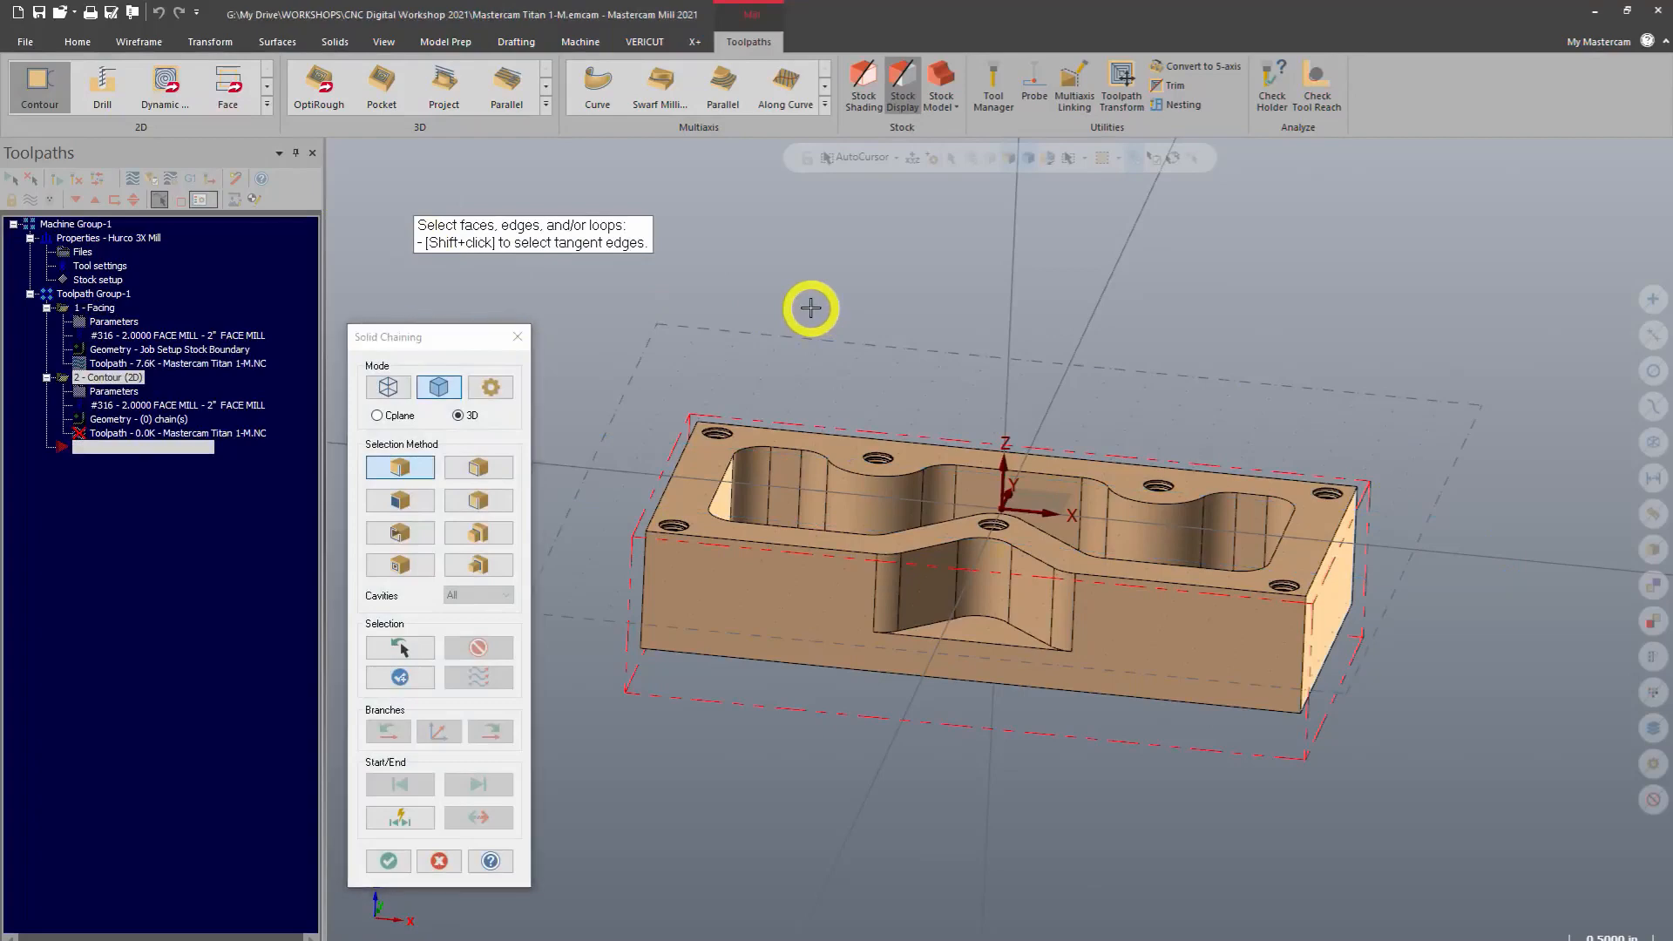
middle_click_drag(814, 306, 811, 364)
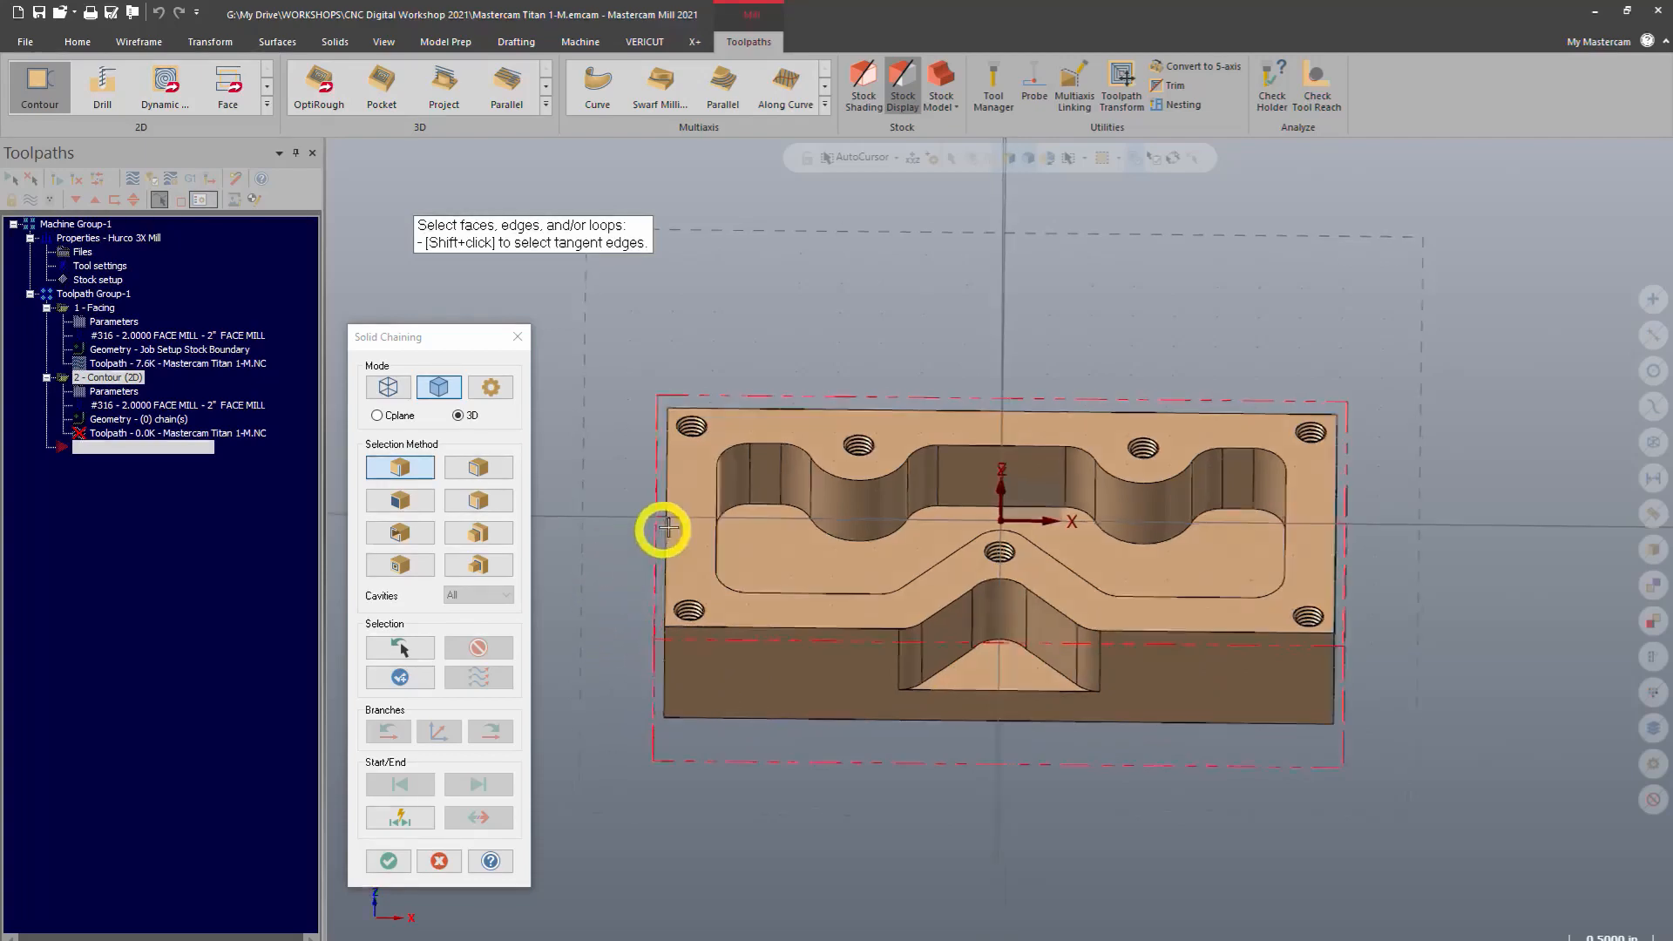
middle_click_drag(665, 527, 818, 533)
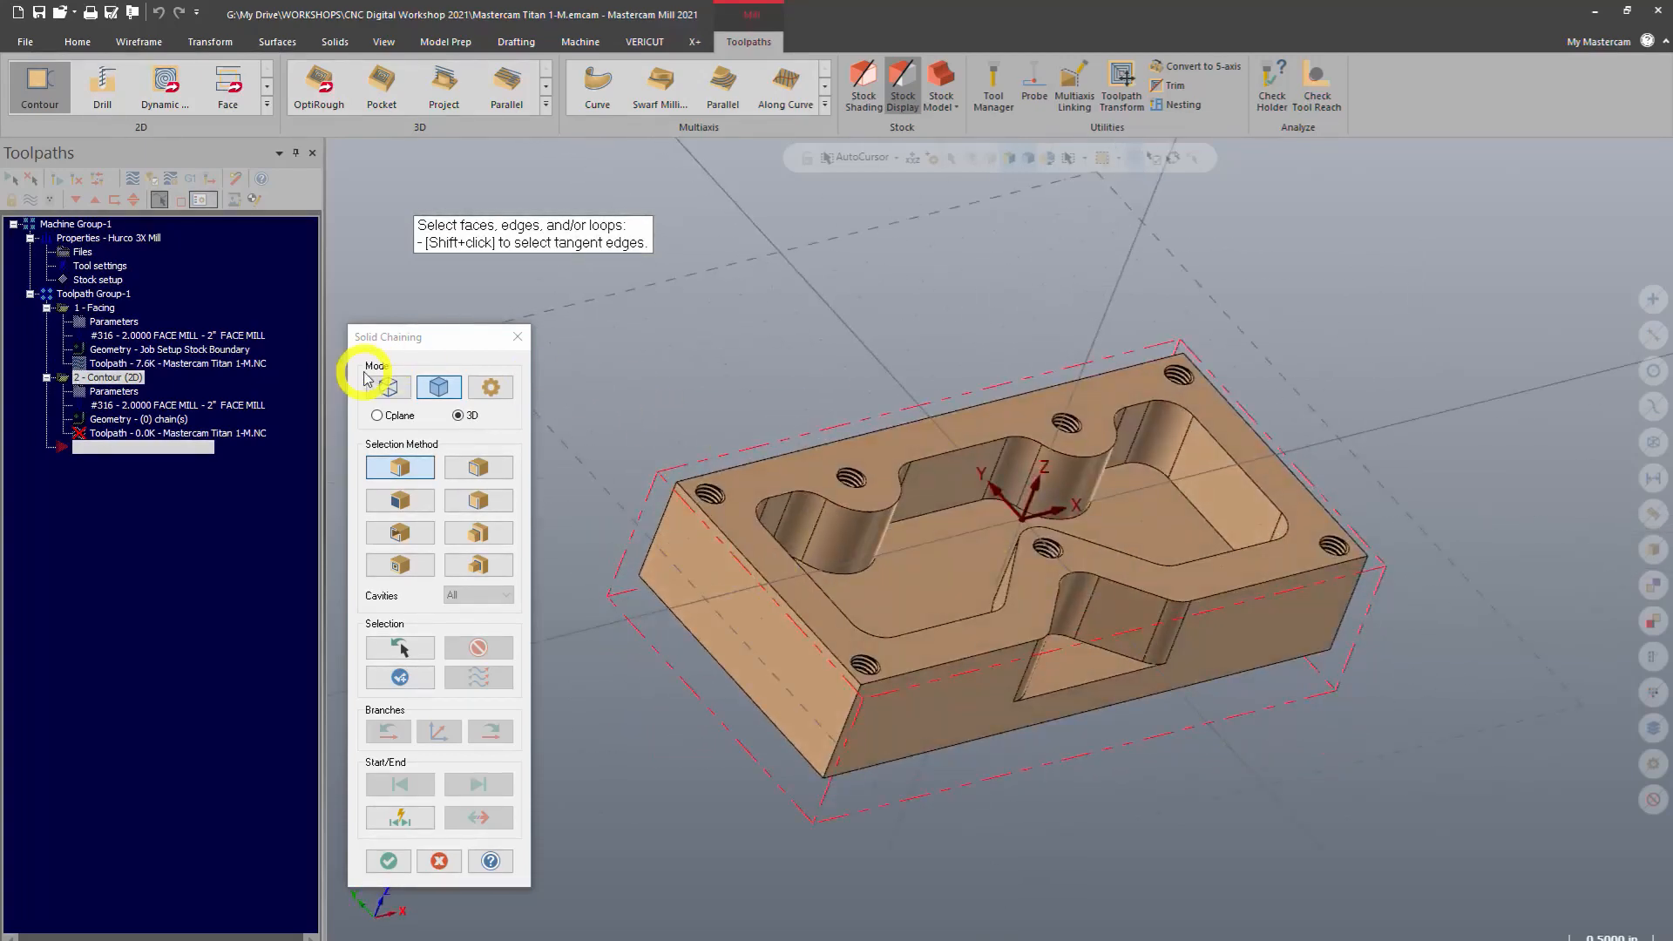
left_click(441, 389)
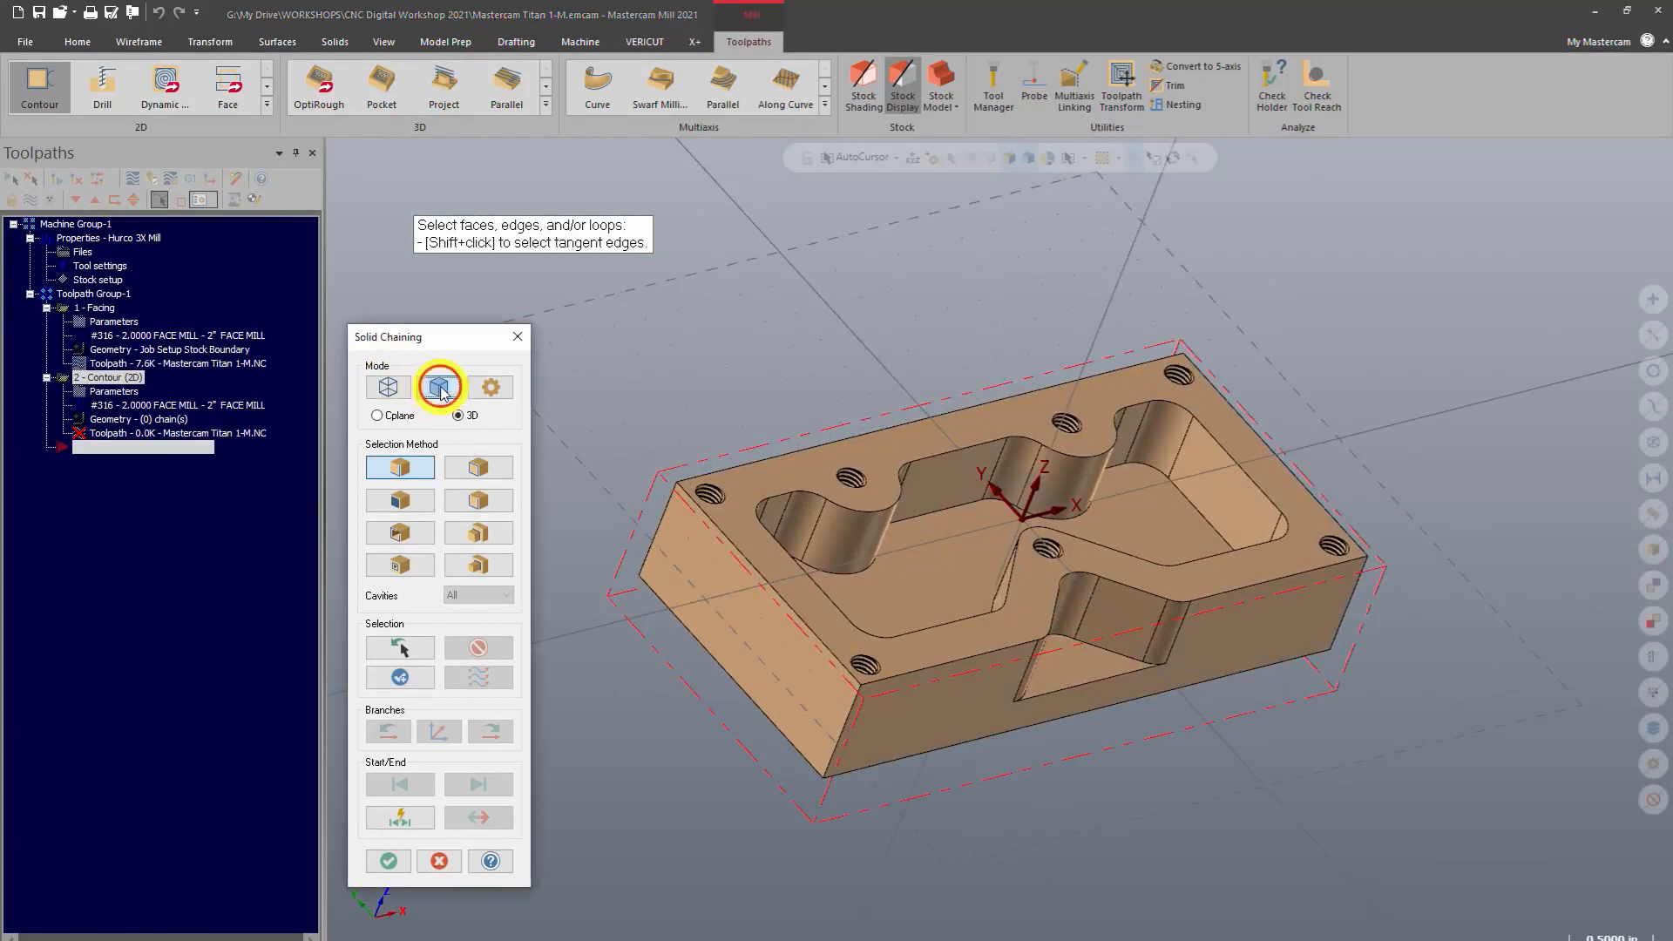
left_click(464, 467)
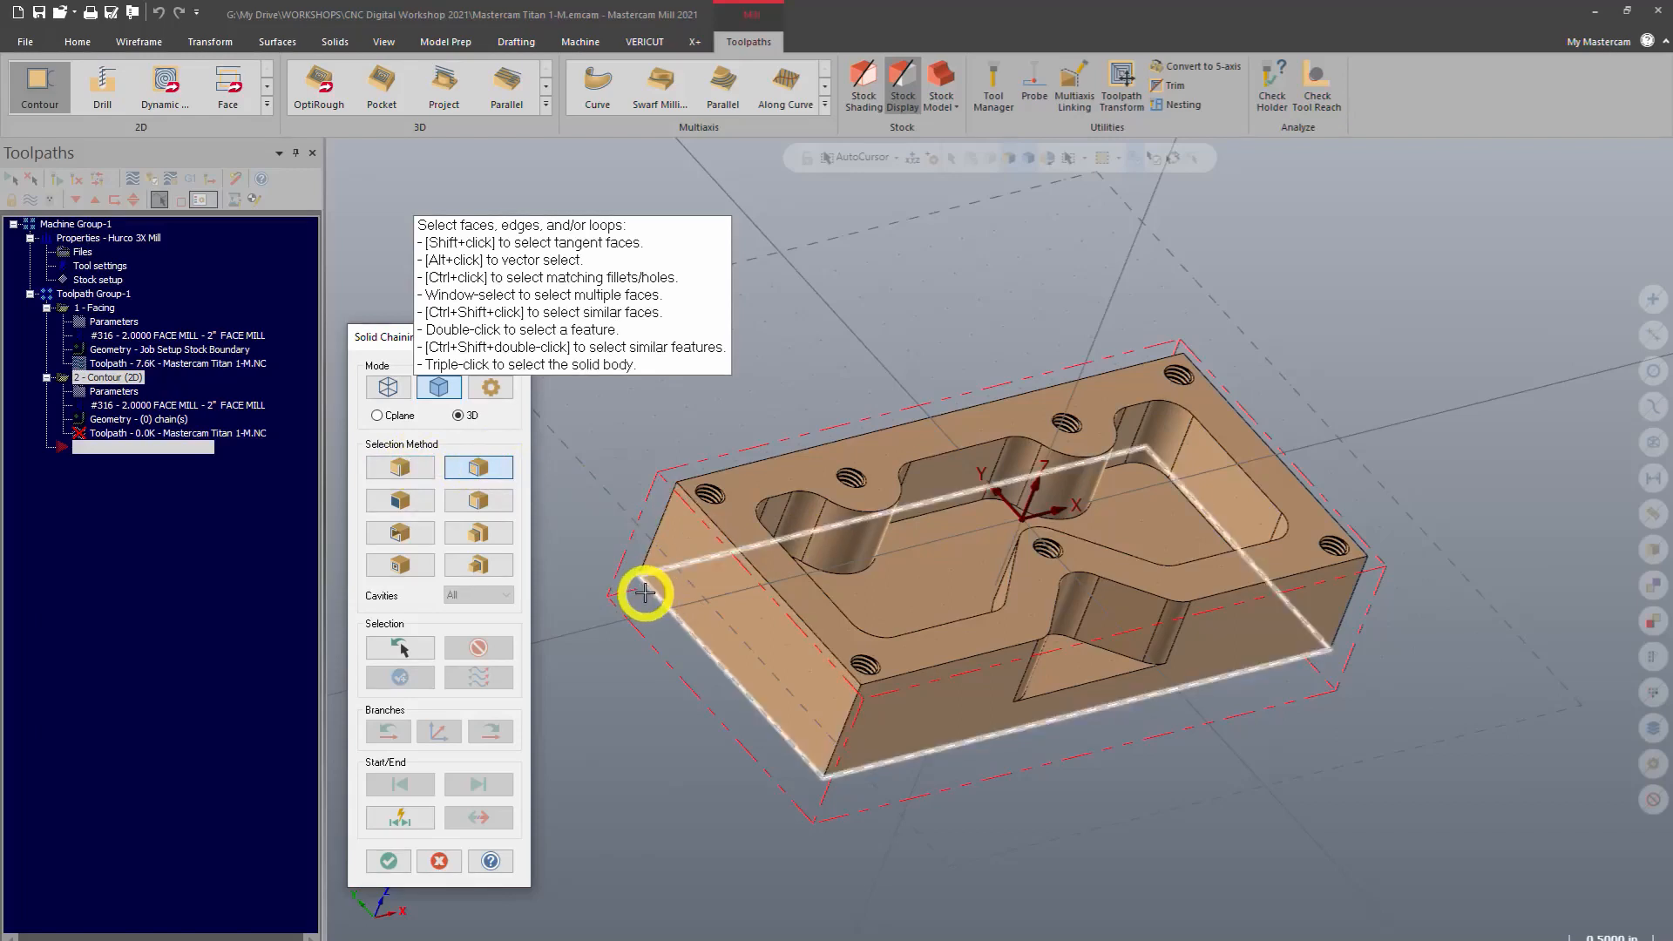
left_click(642, 590)
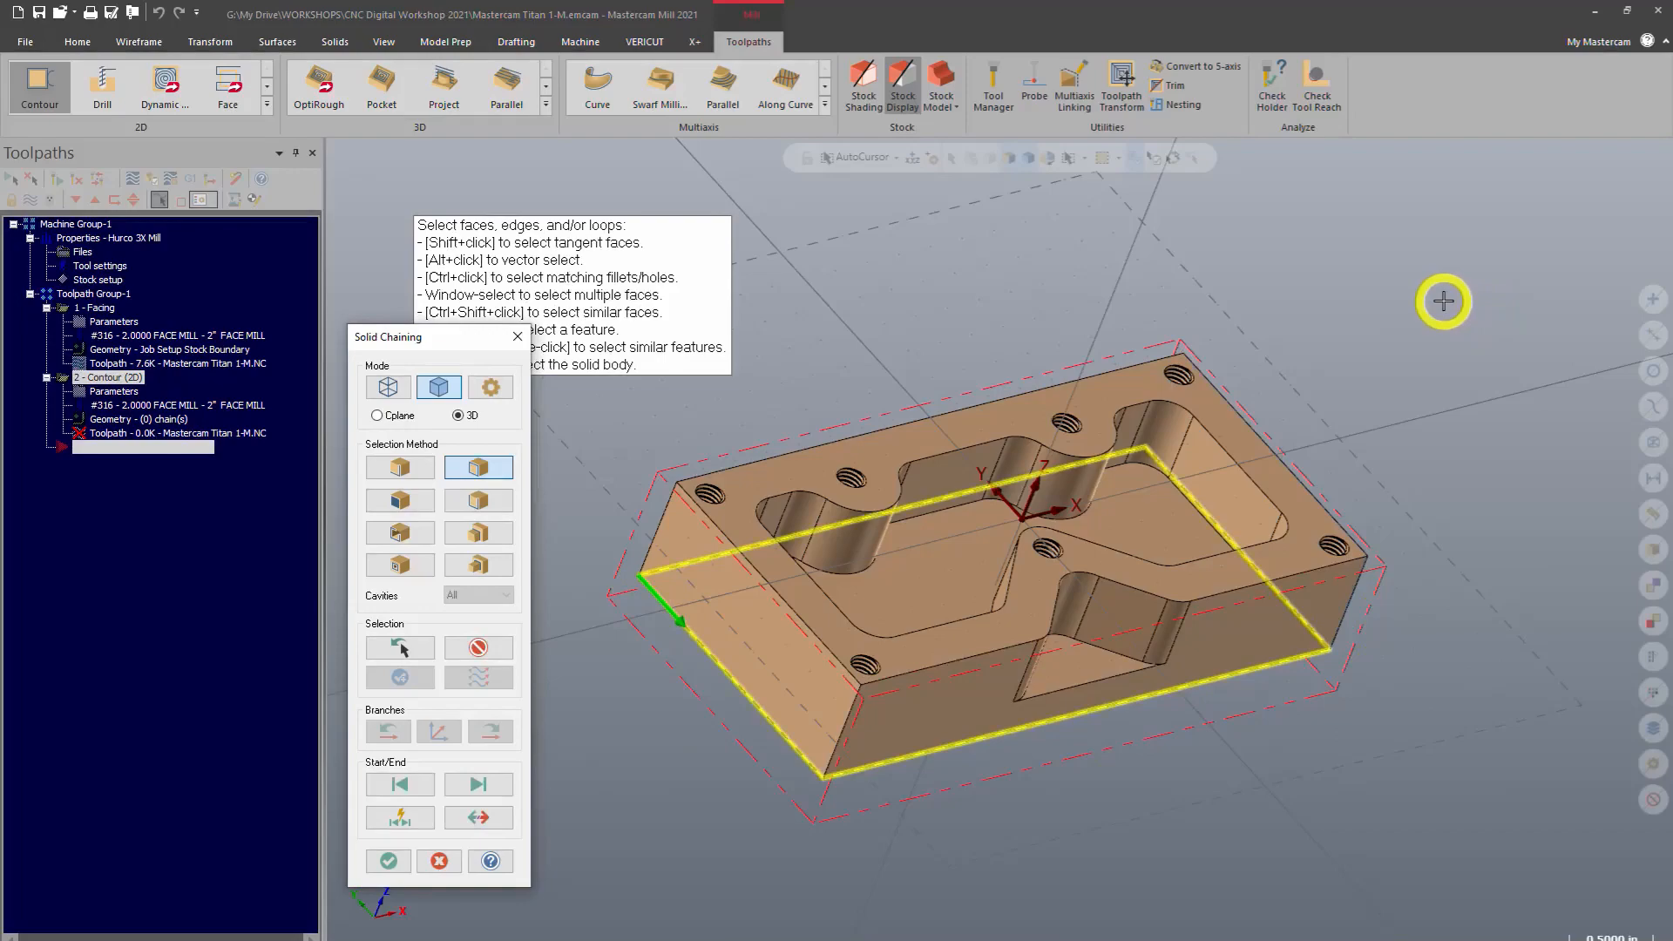
middle_click_drag(1415, 295, 1306, 424)
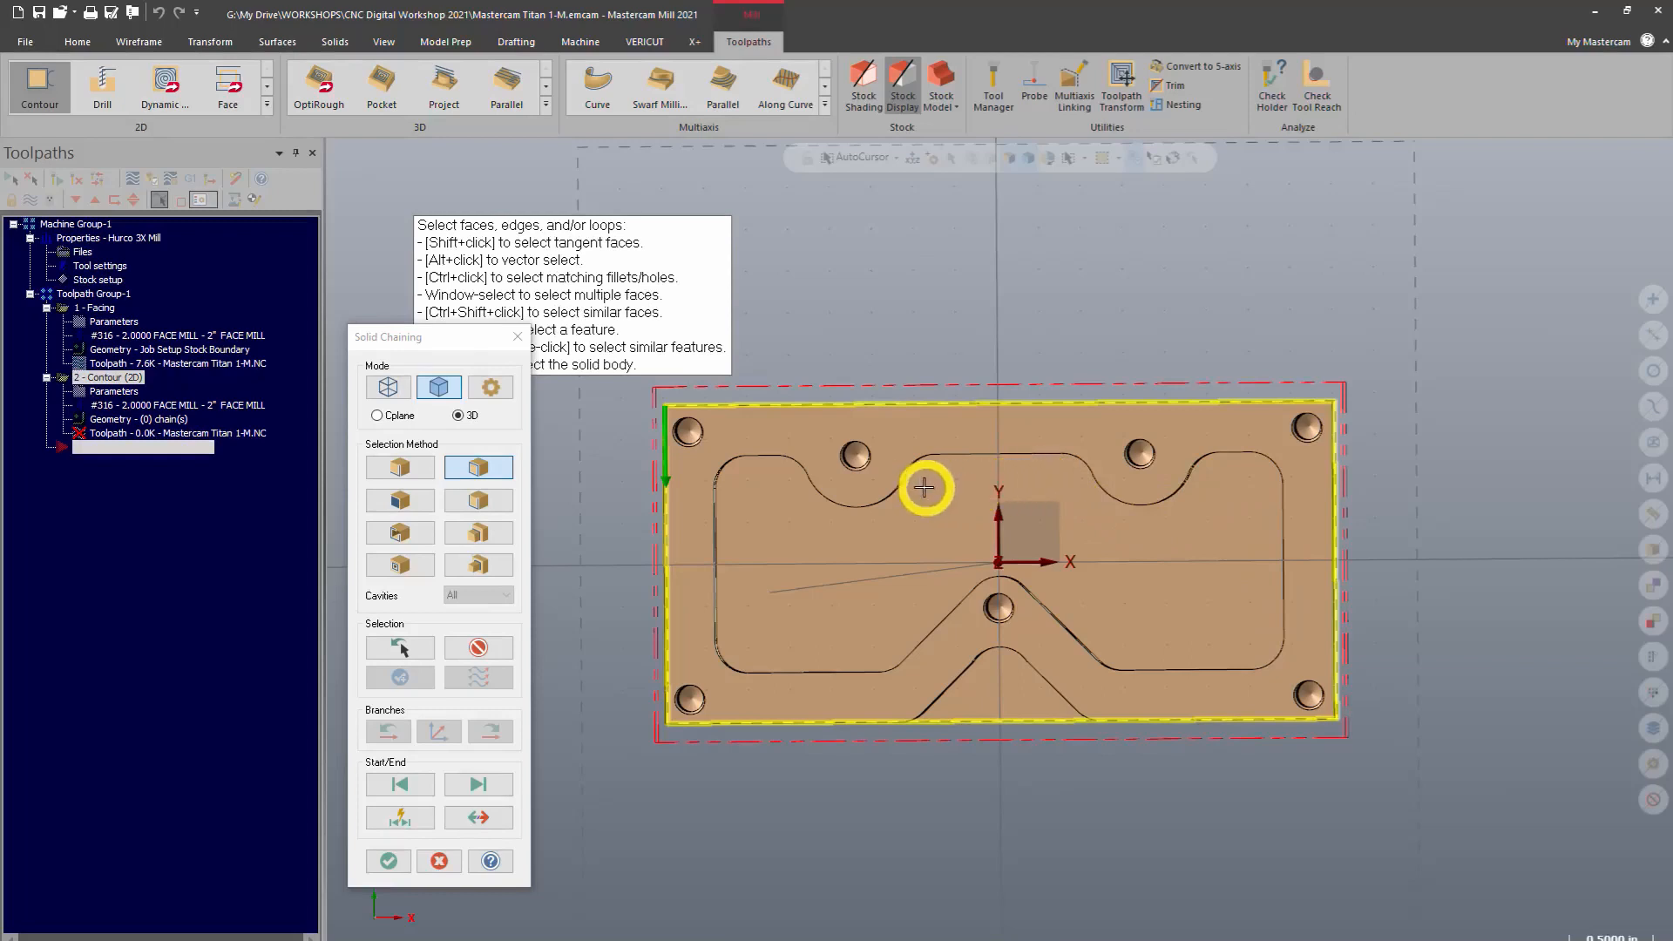
left_click_drag(726, 568, 981, 310)
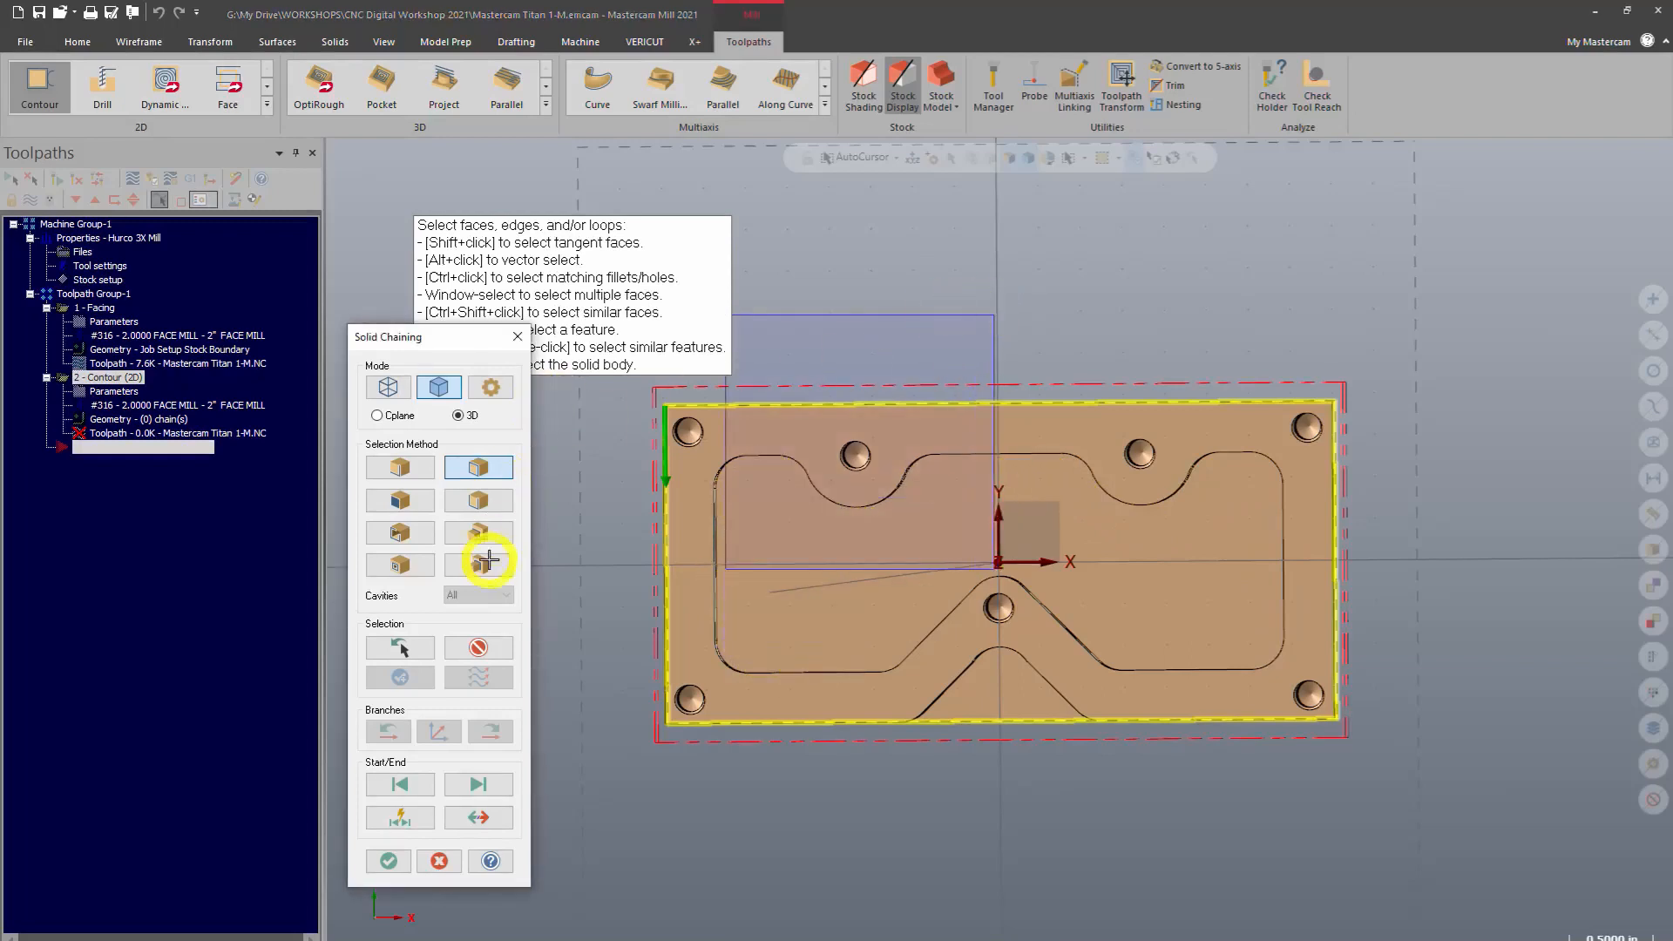
left_click(493, 655)
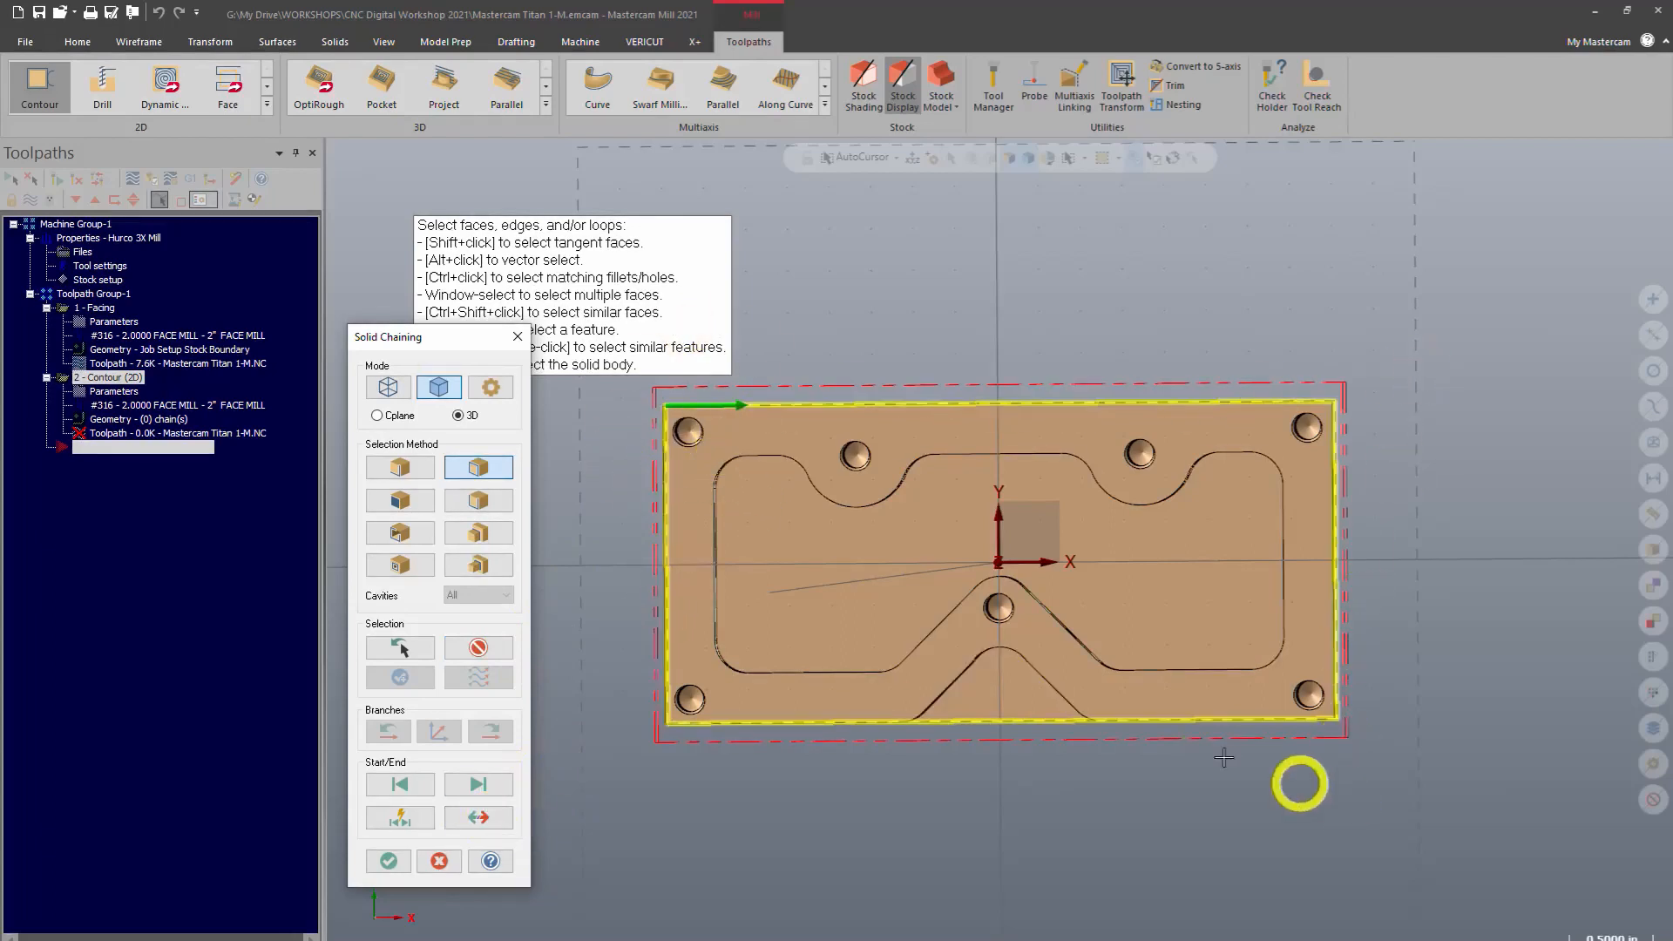
left_click(400, 861)
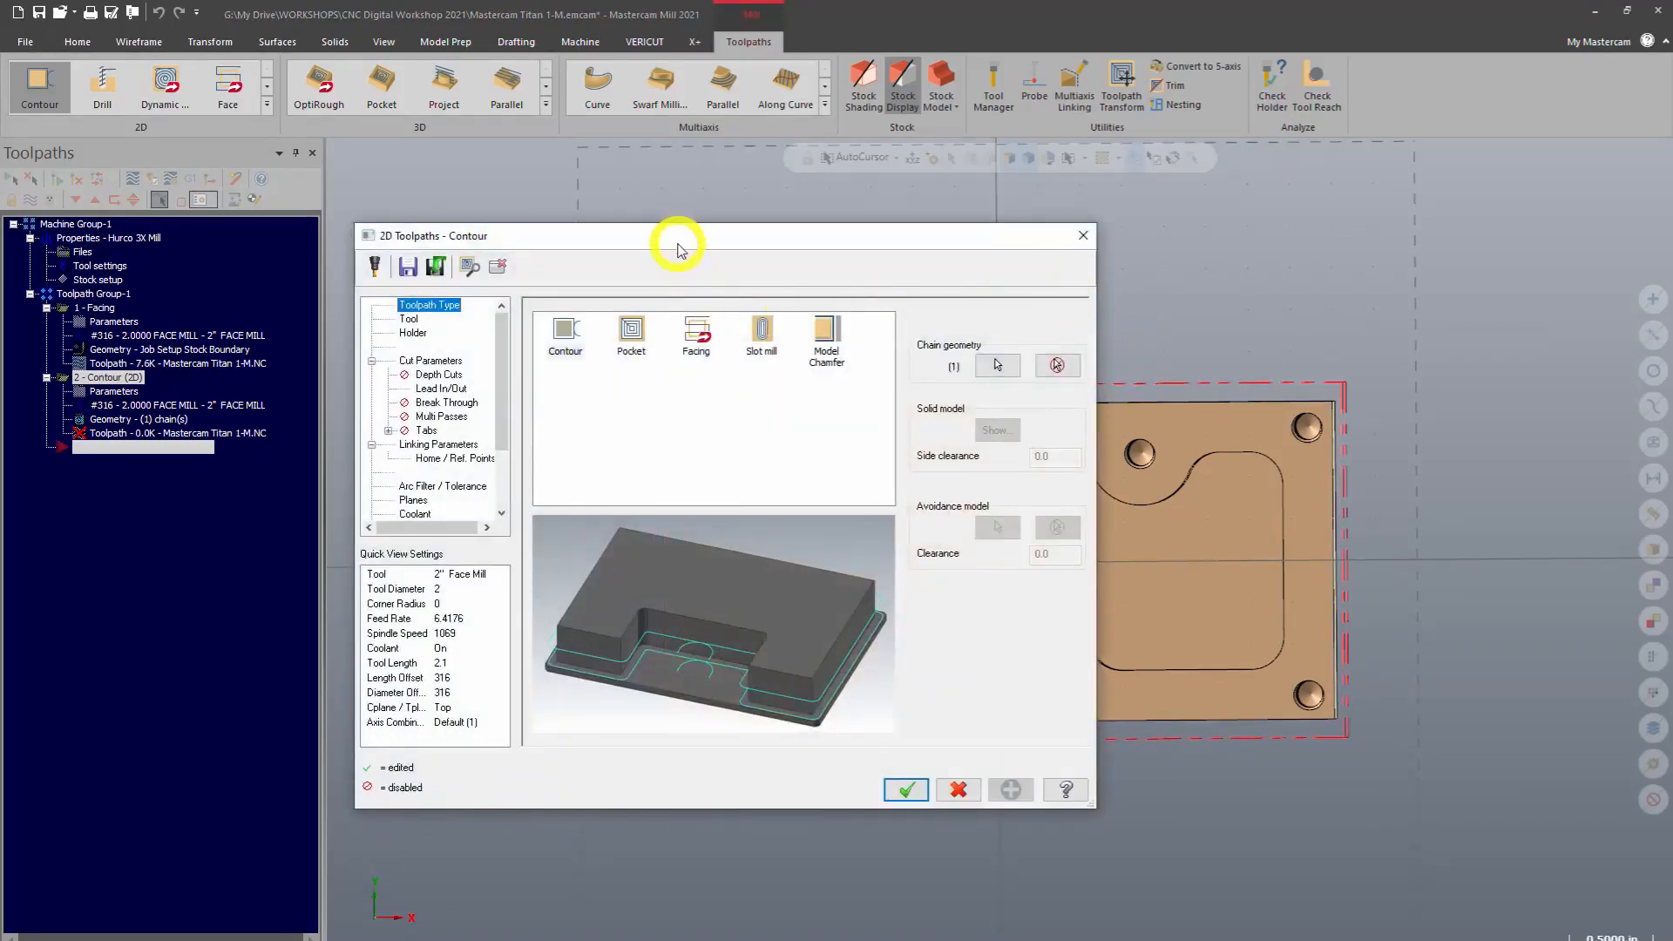
Pick the 1/2 FLAT ENDMILL from the tool library, filtering the list to flat endmills
left_click_drag(678, 248, 839, 279)
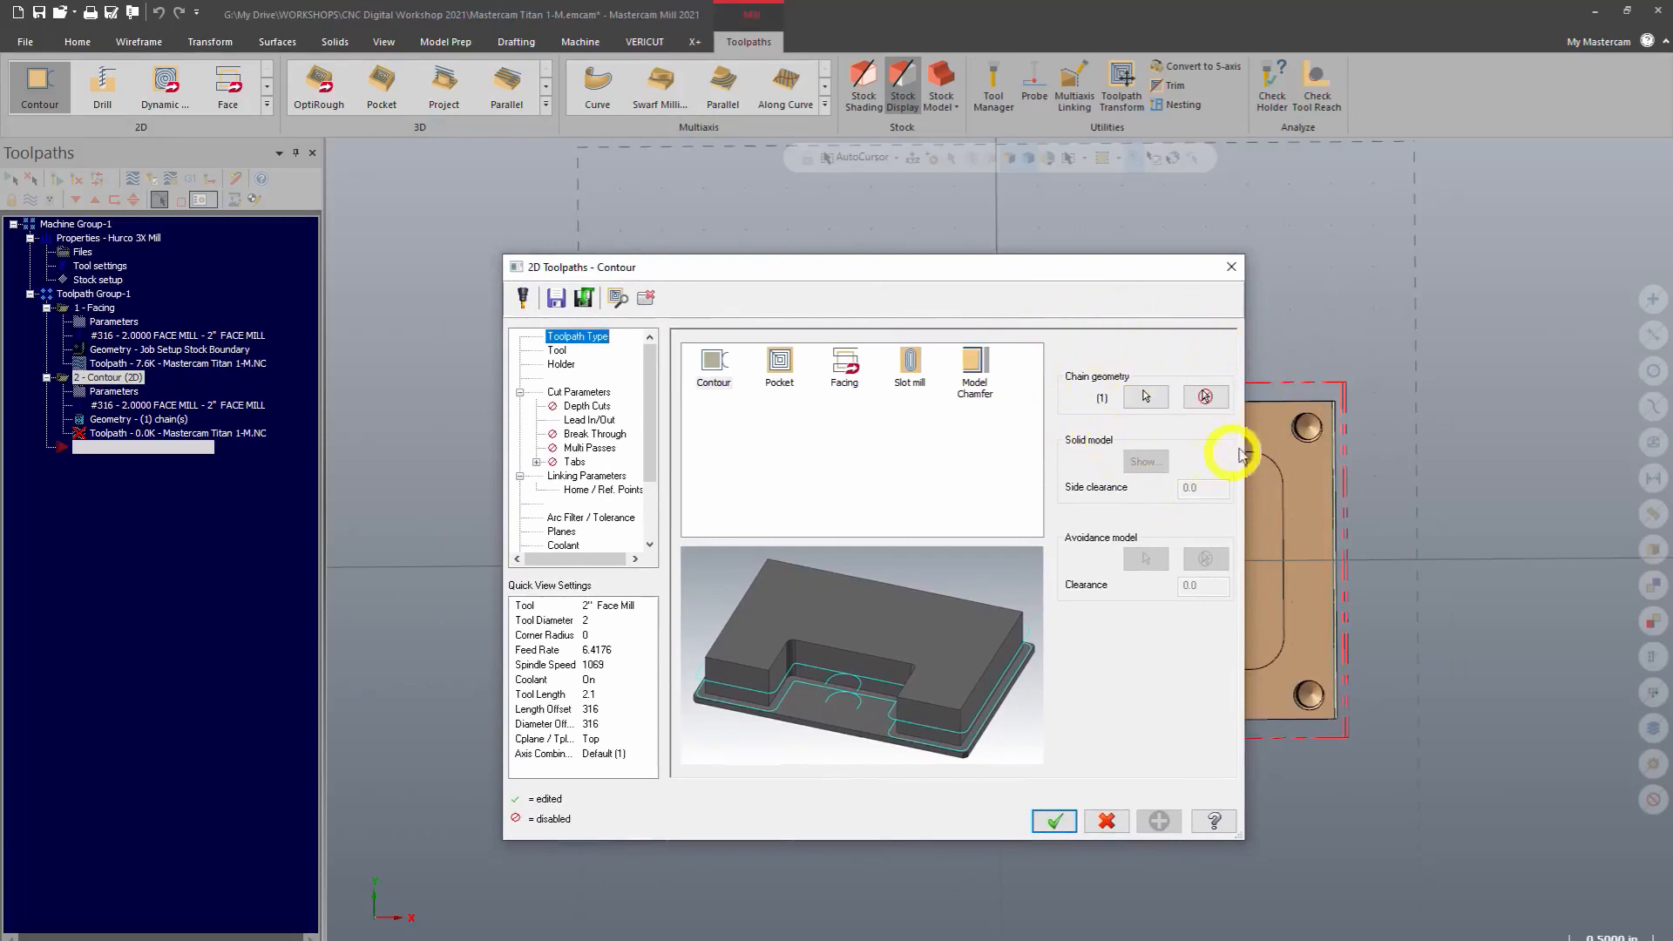
left_click(556, 350)
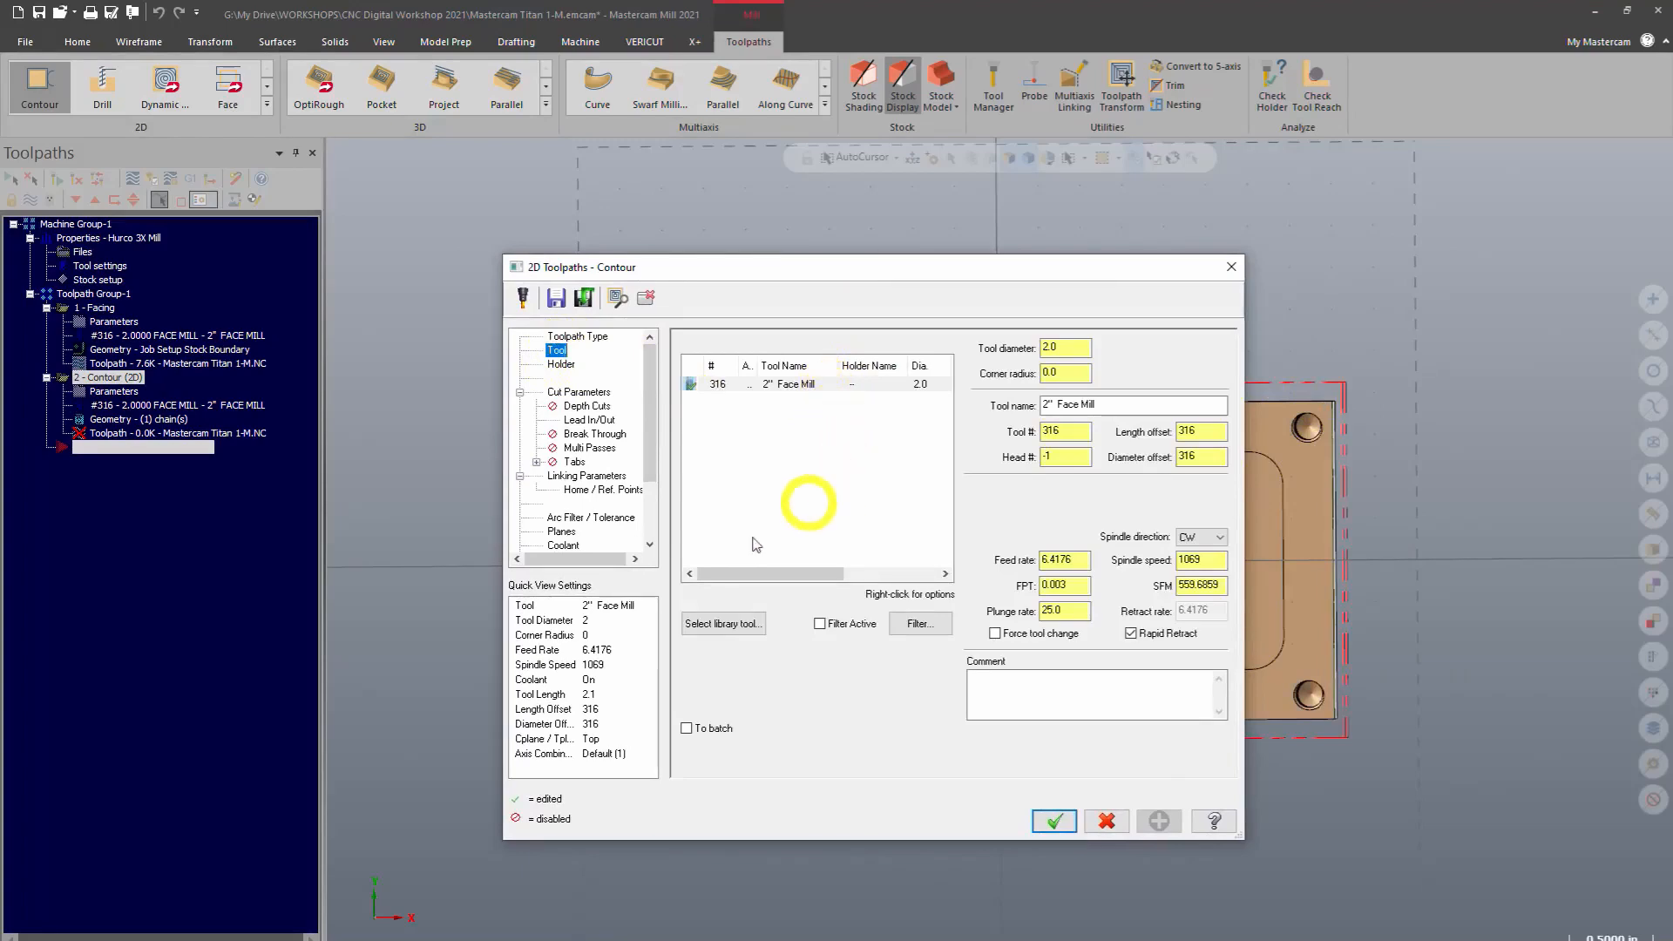
left_click(761, 626)
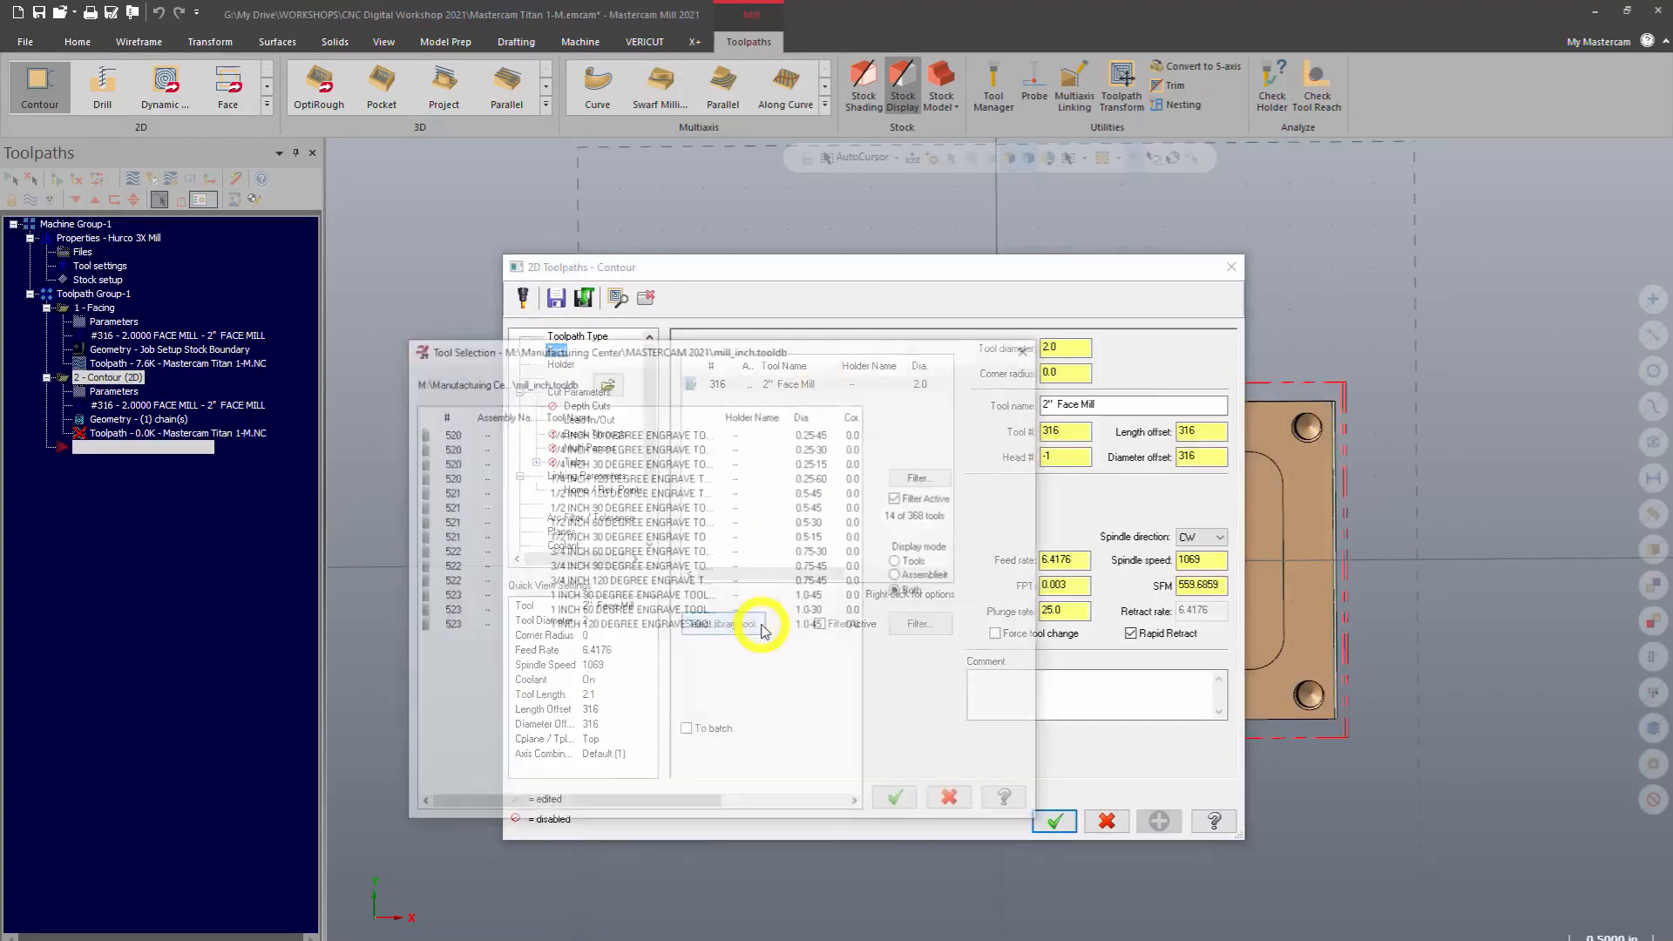
left_click(924, 476)
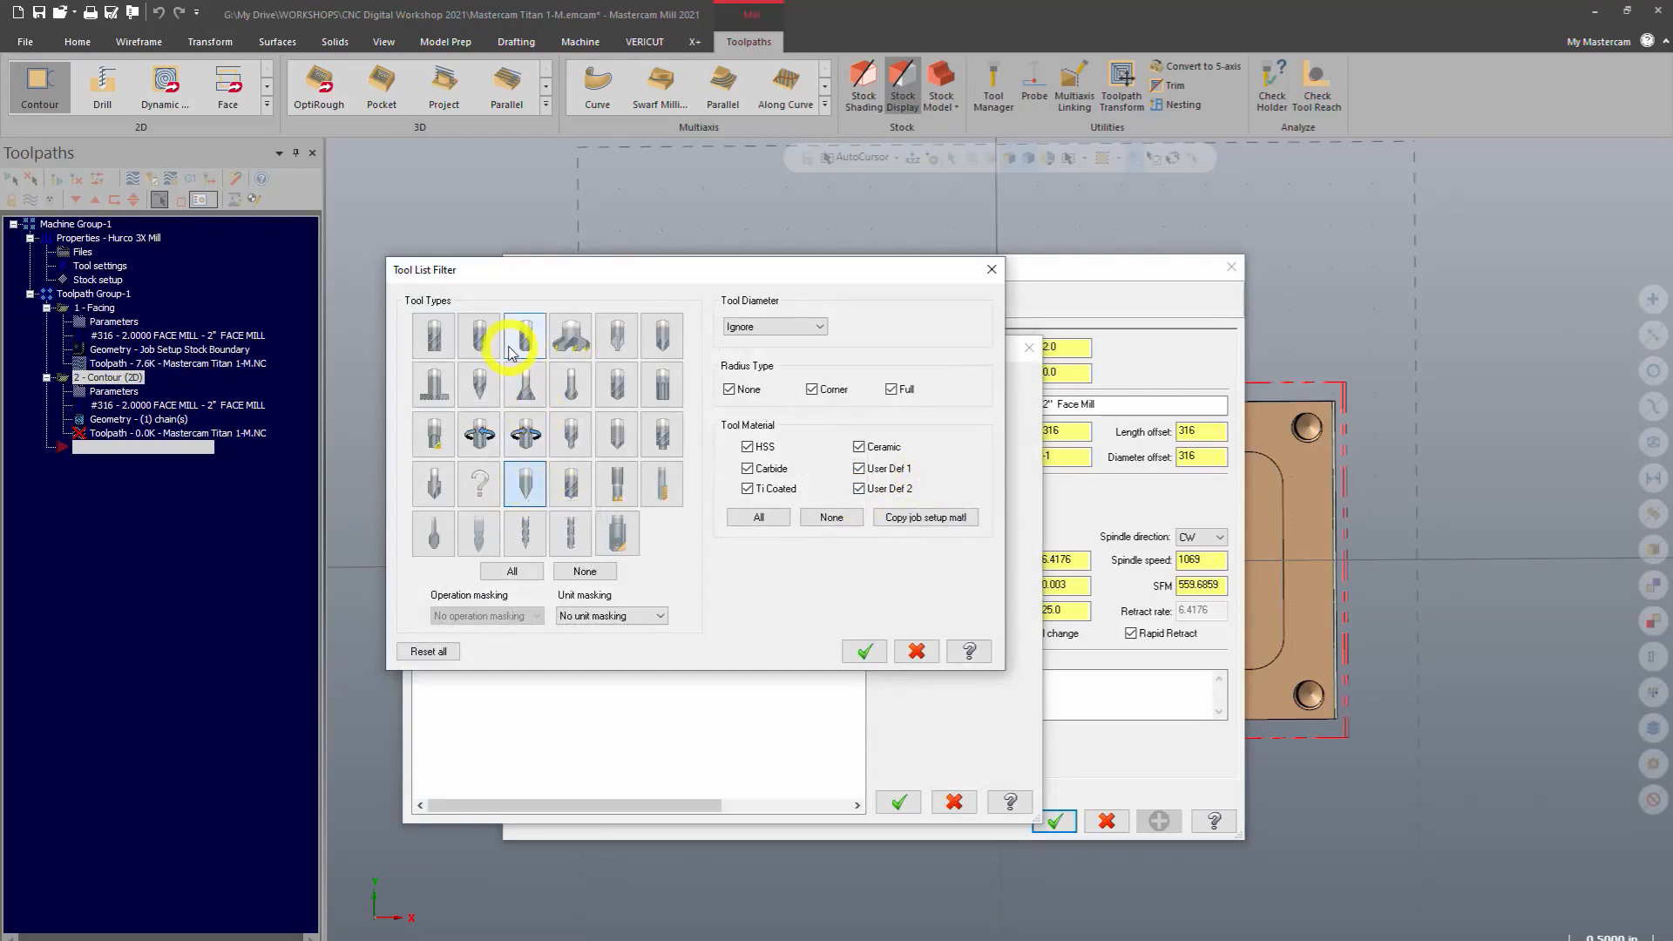
double_click(440, 339)
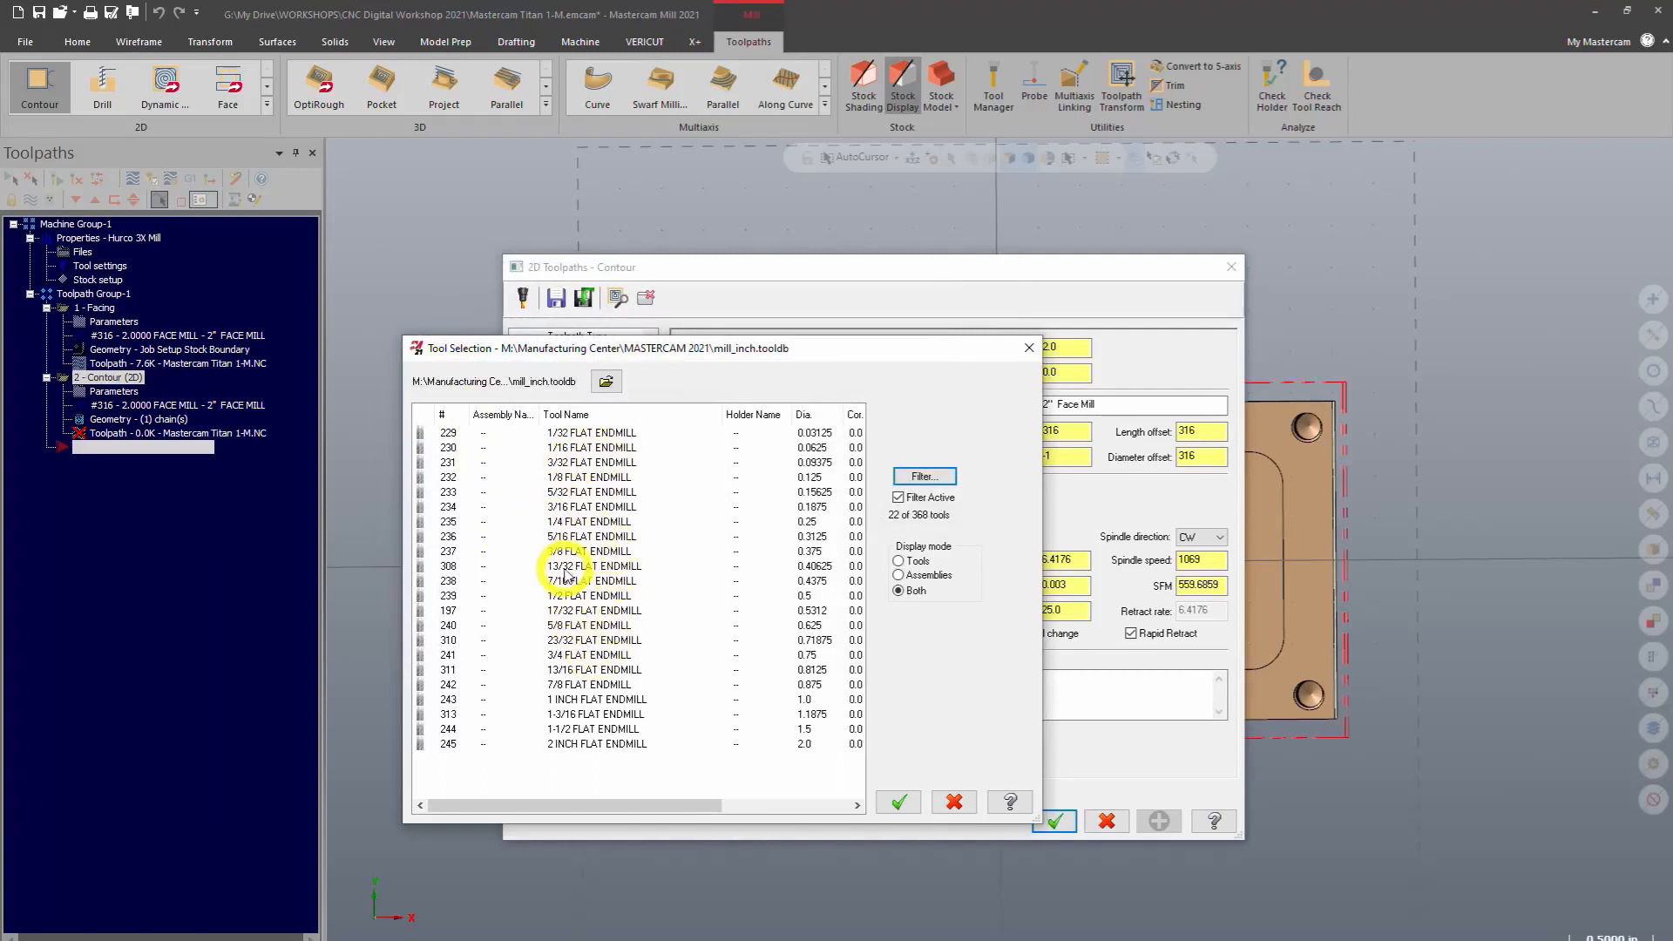
left_click(562, 598)
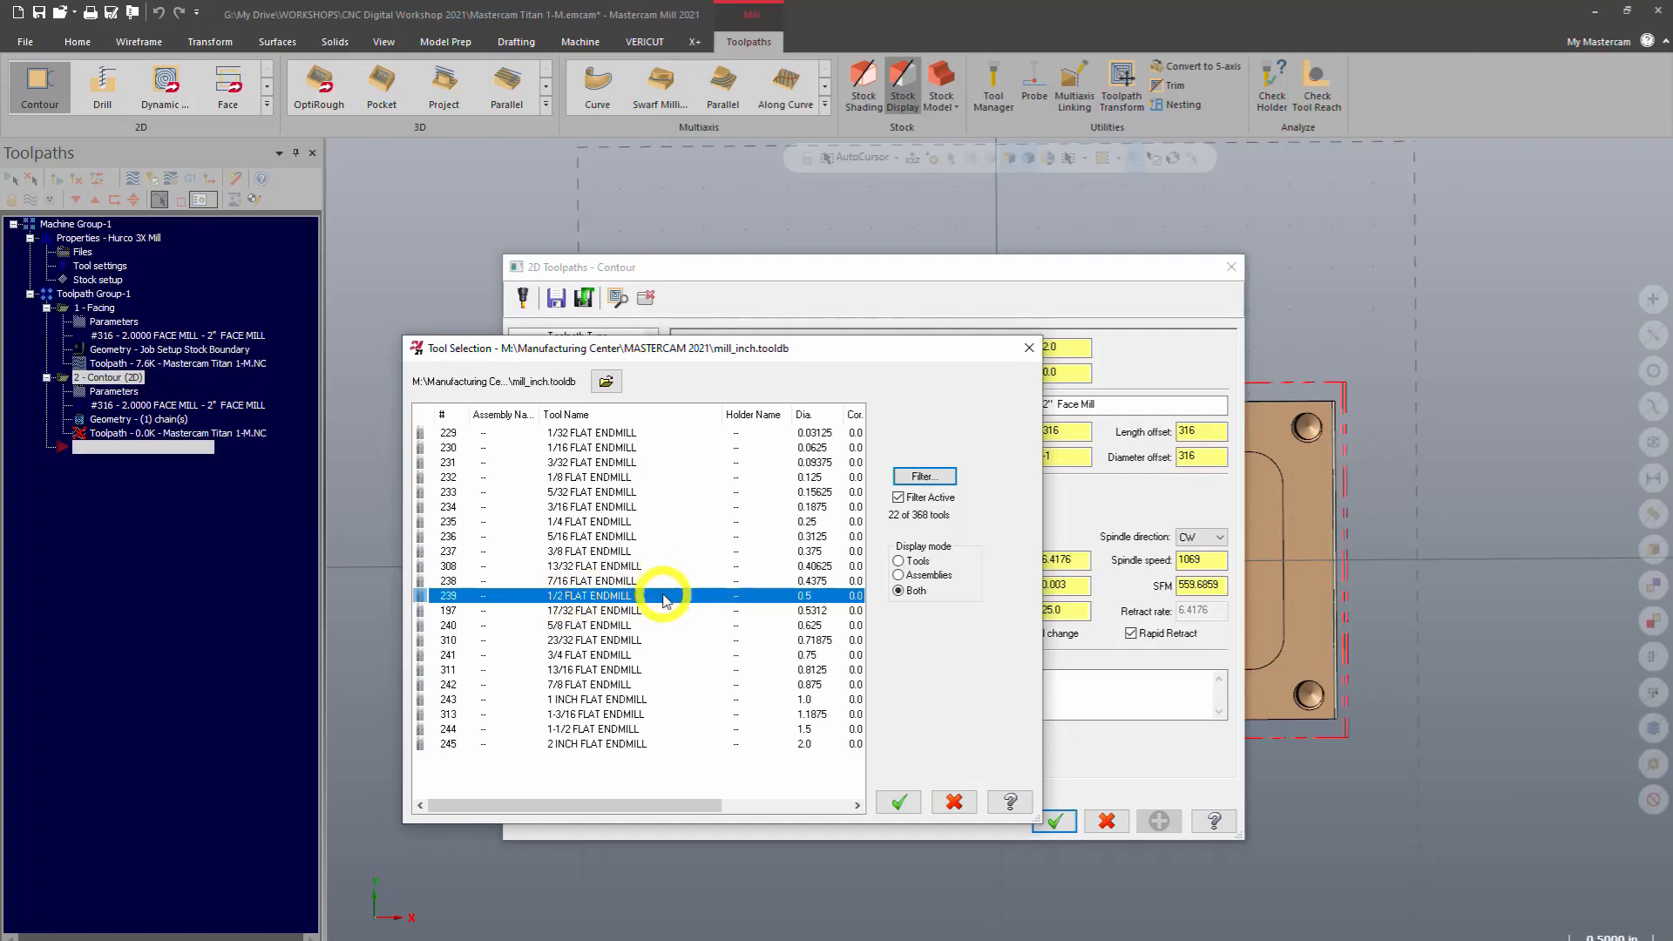
left_click(897, 800)
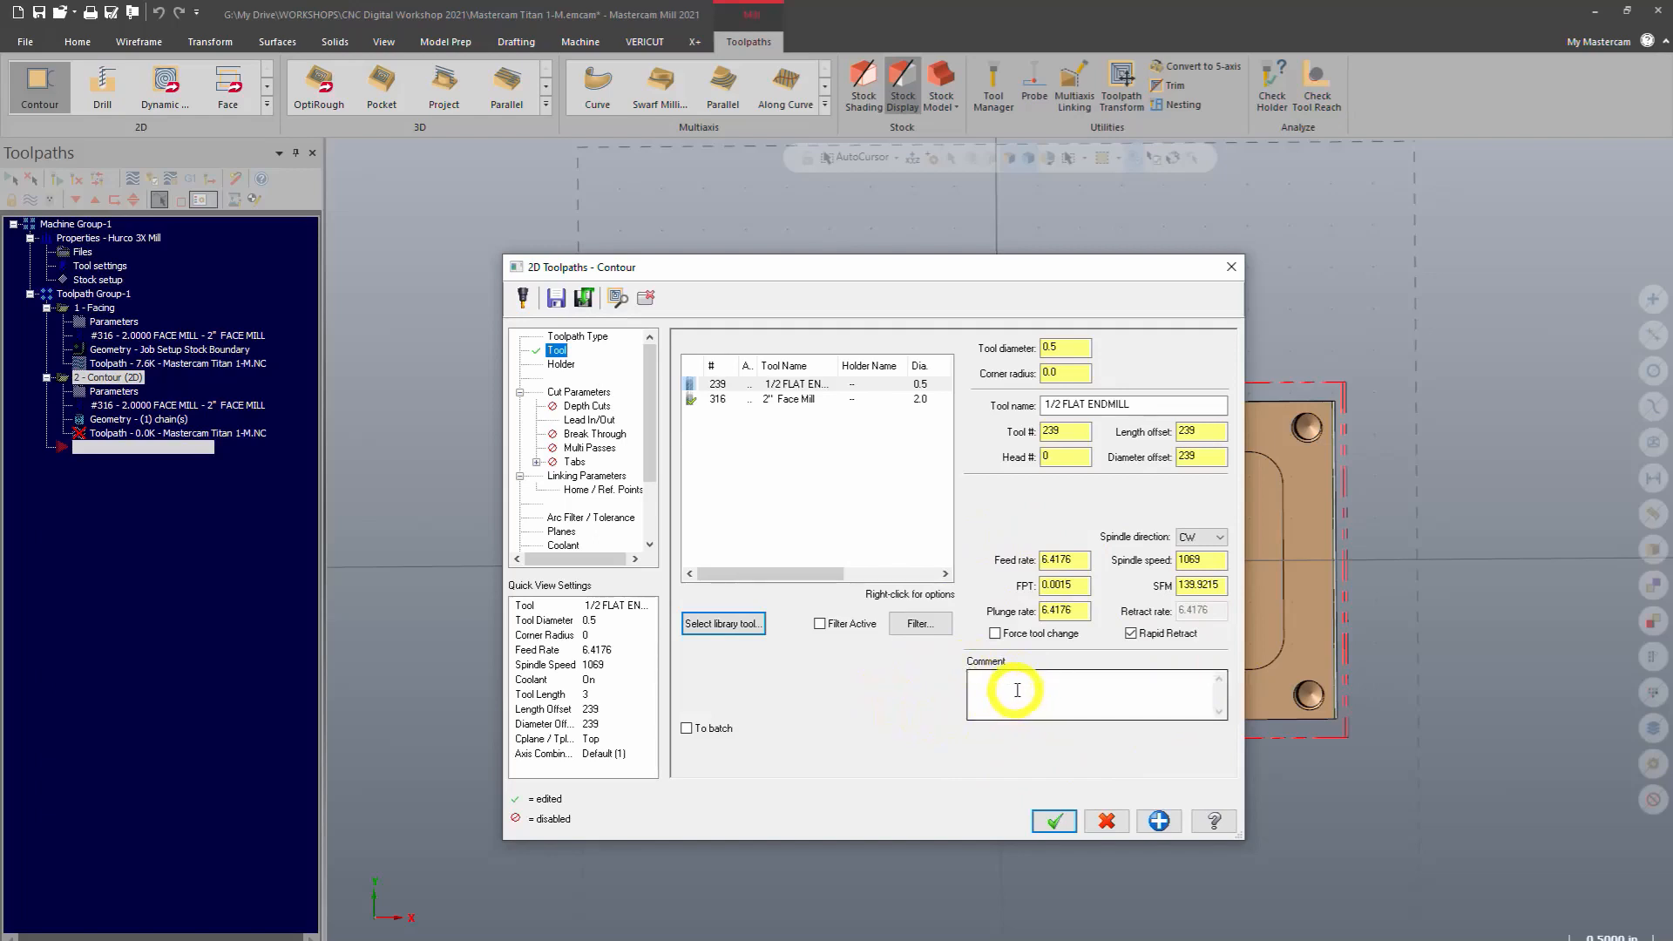
Add the comment CONTOUR THE OUTSIDE to the toolpath
left_click(1015, 690)
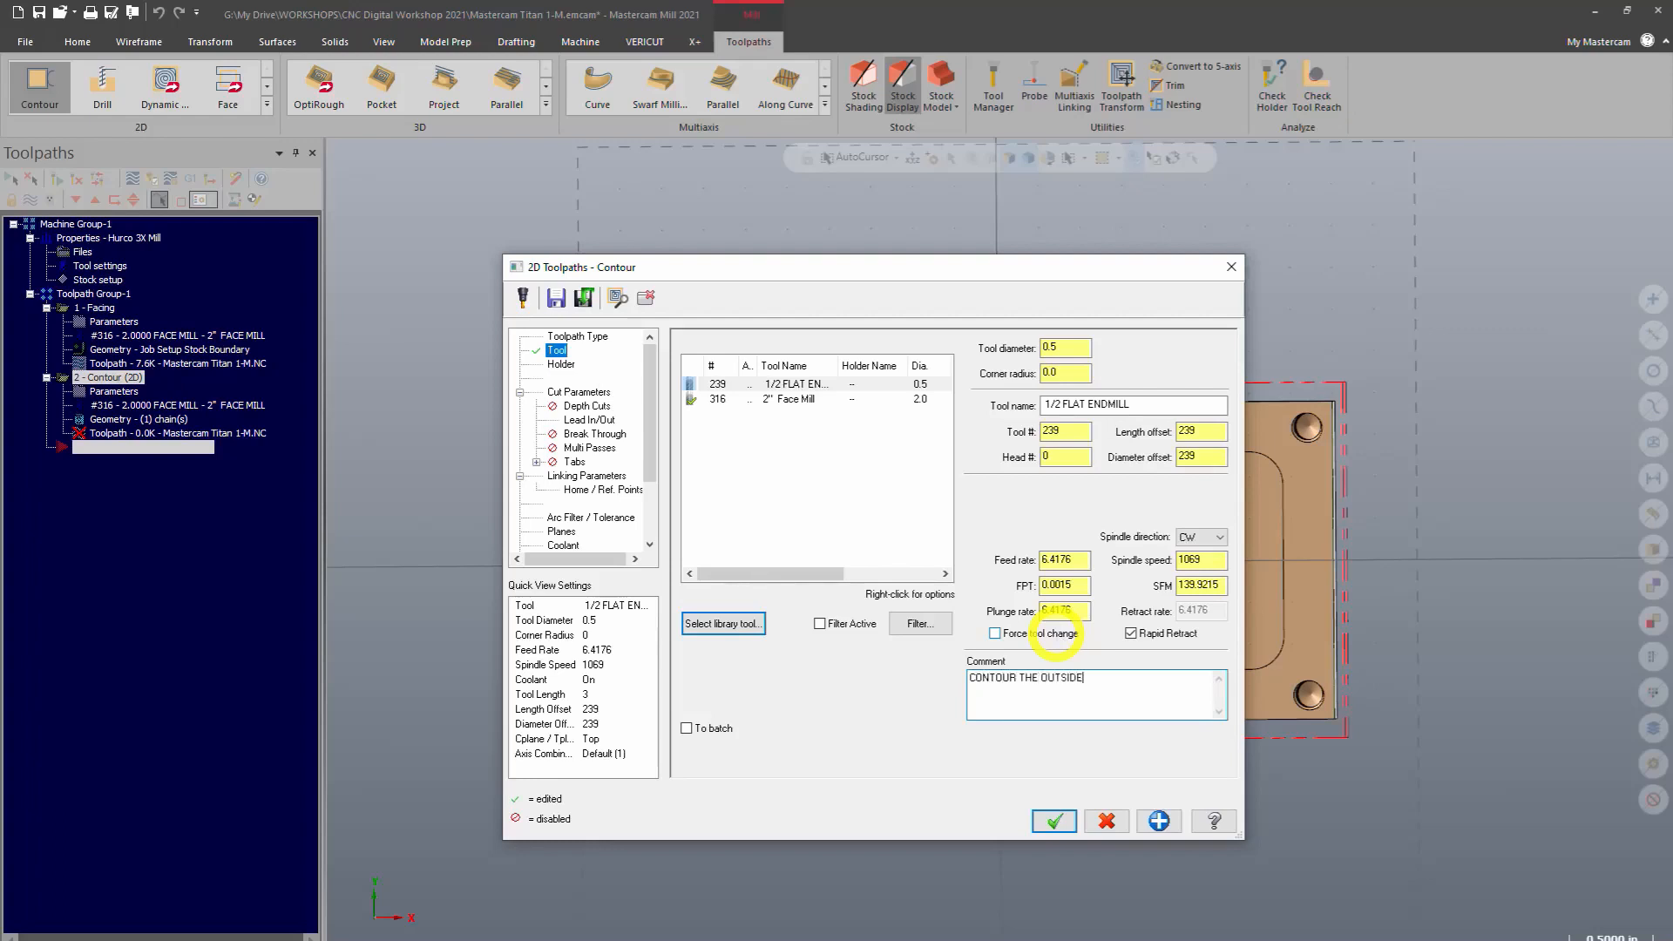
left_click_drag(1165, 683, 845, 631)
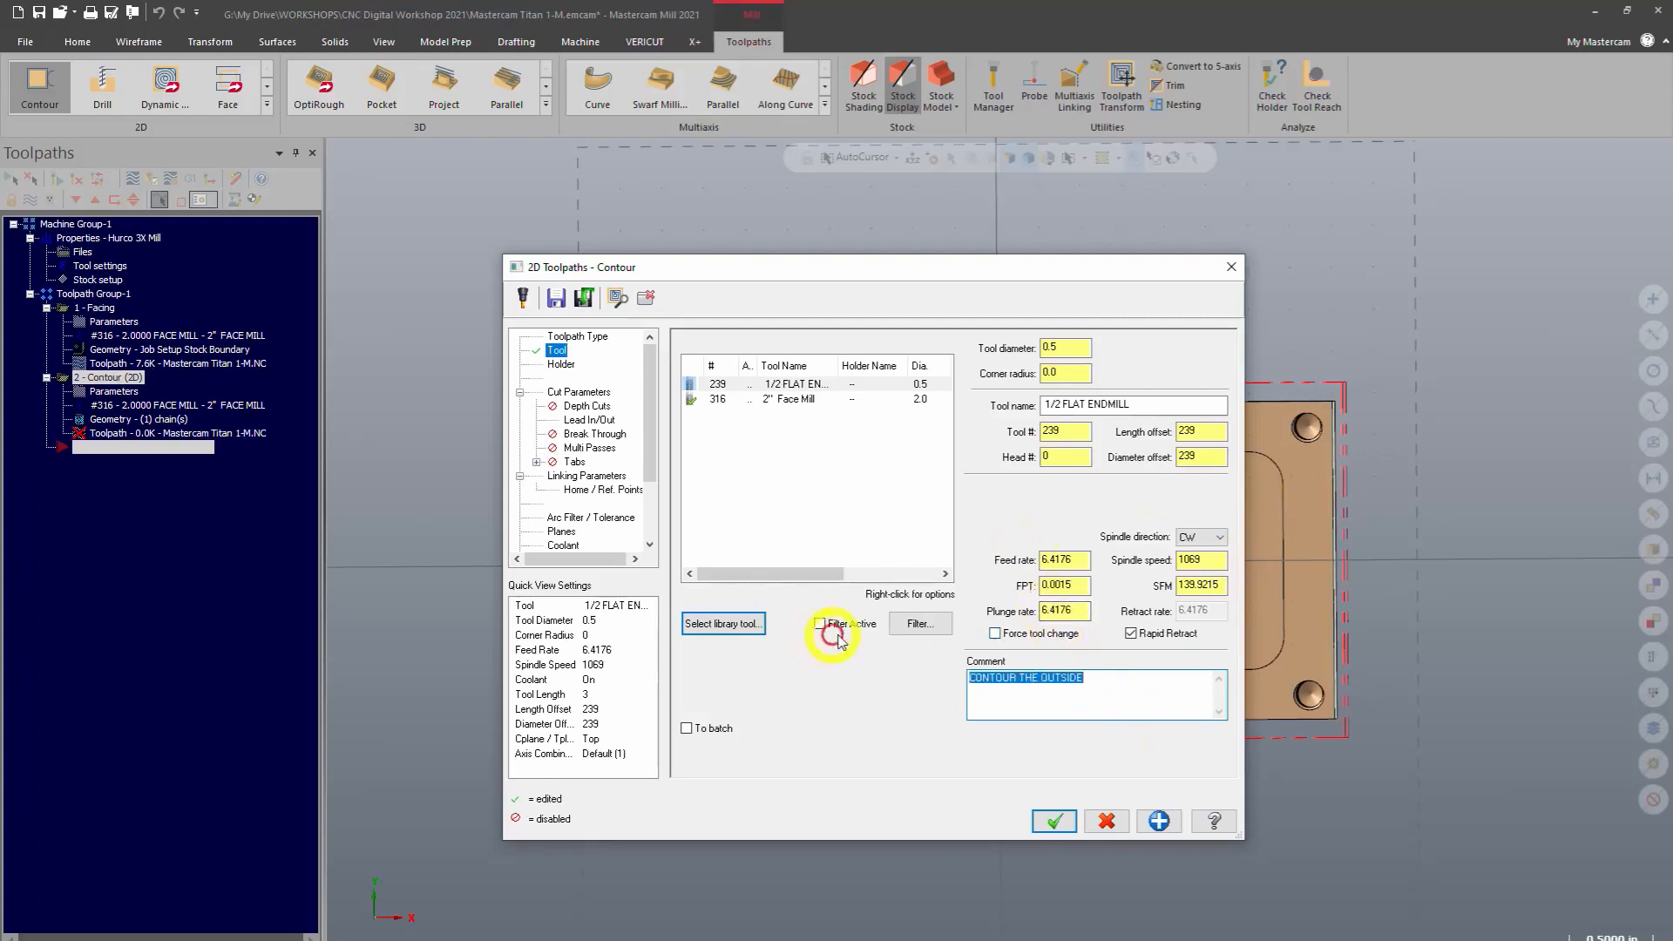
left_click(992, 707)
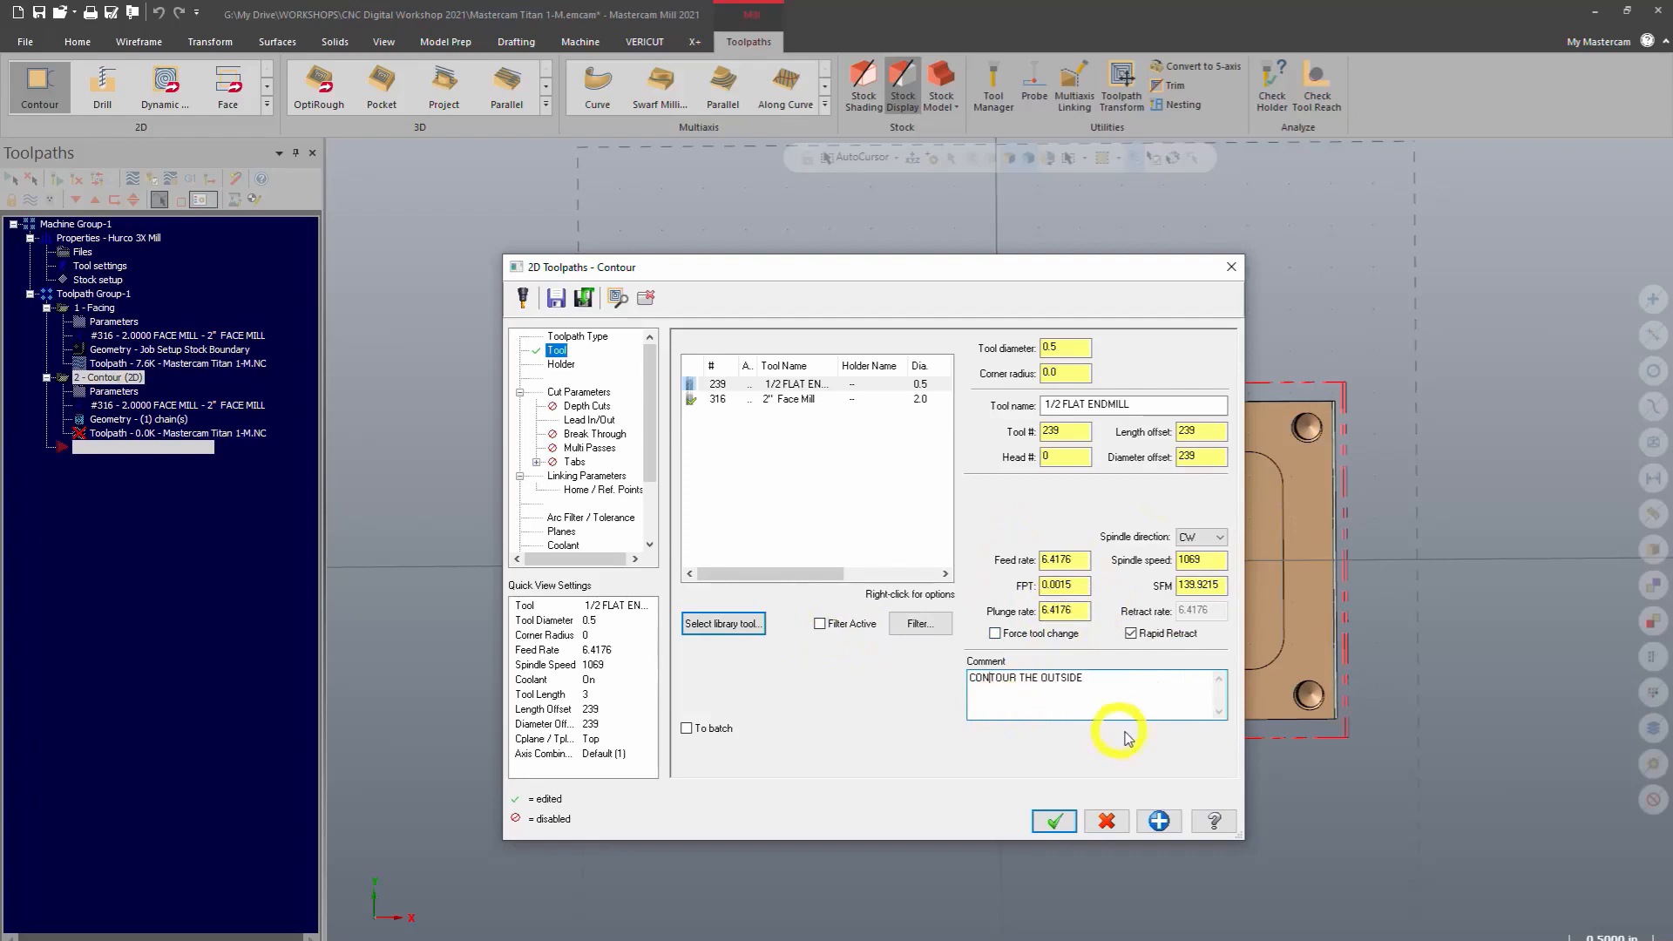
Check the stock to leave on walls and floors in the cut parameters
left_click(580, 392)
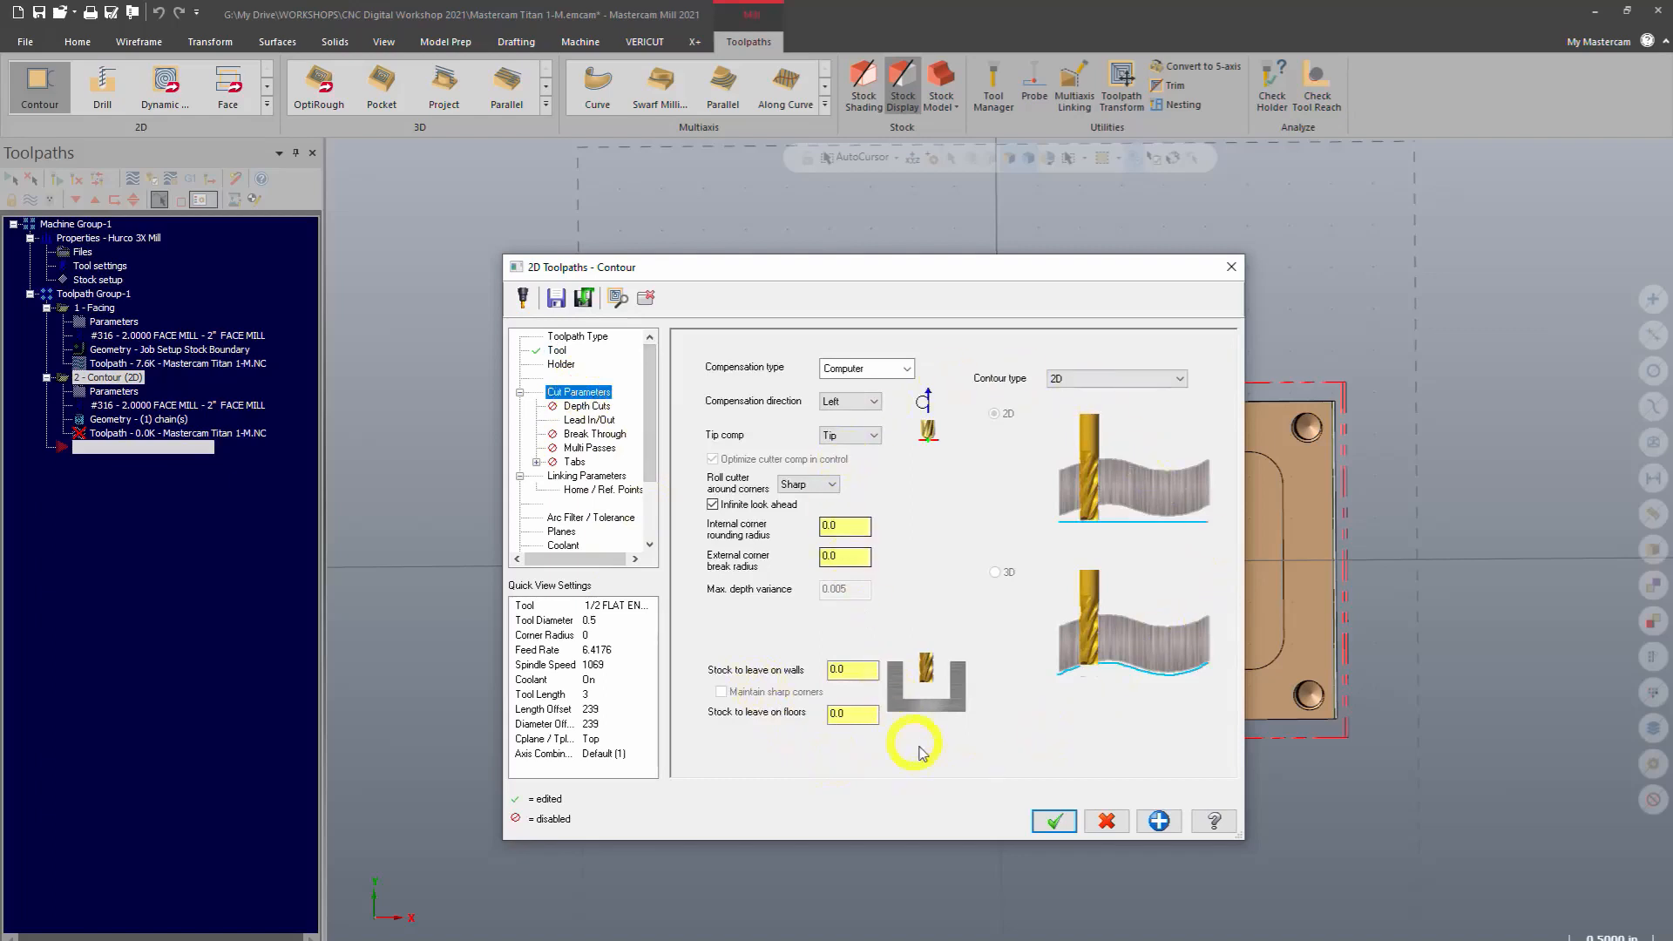
double_click(837, 669)
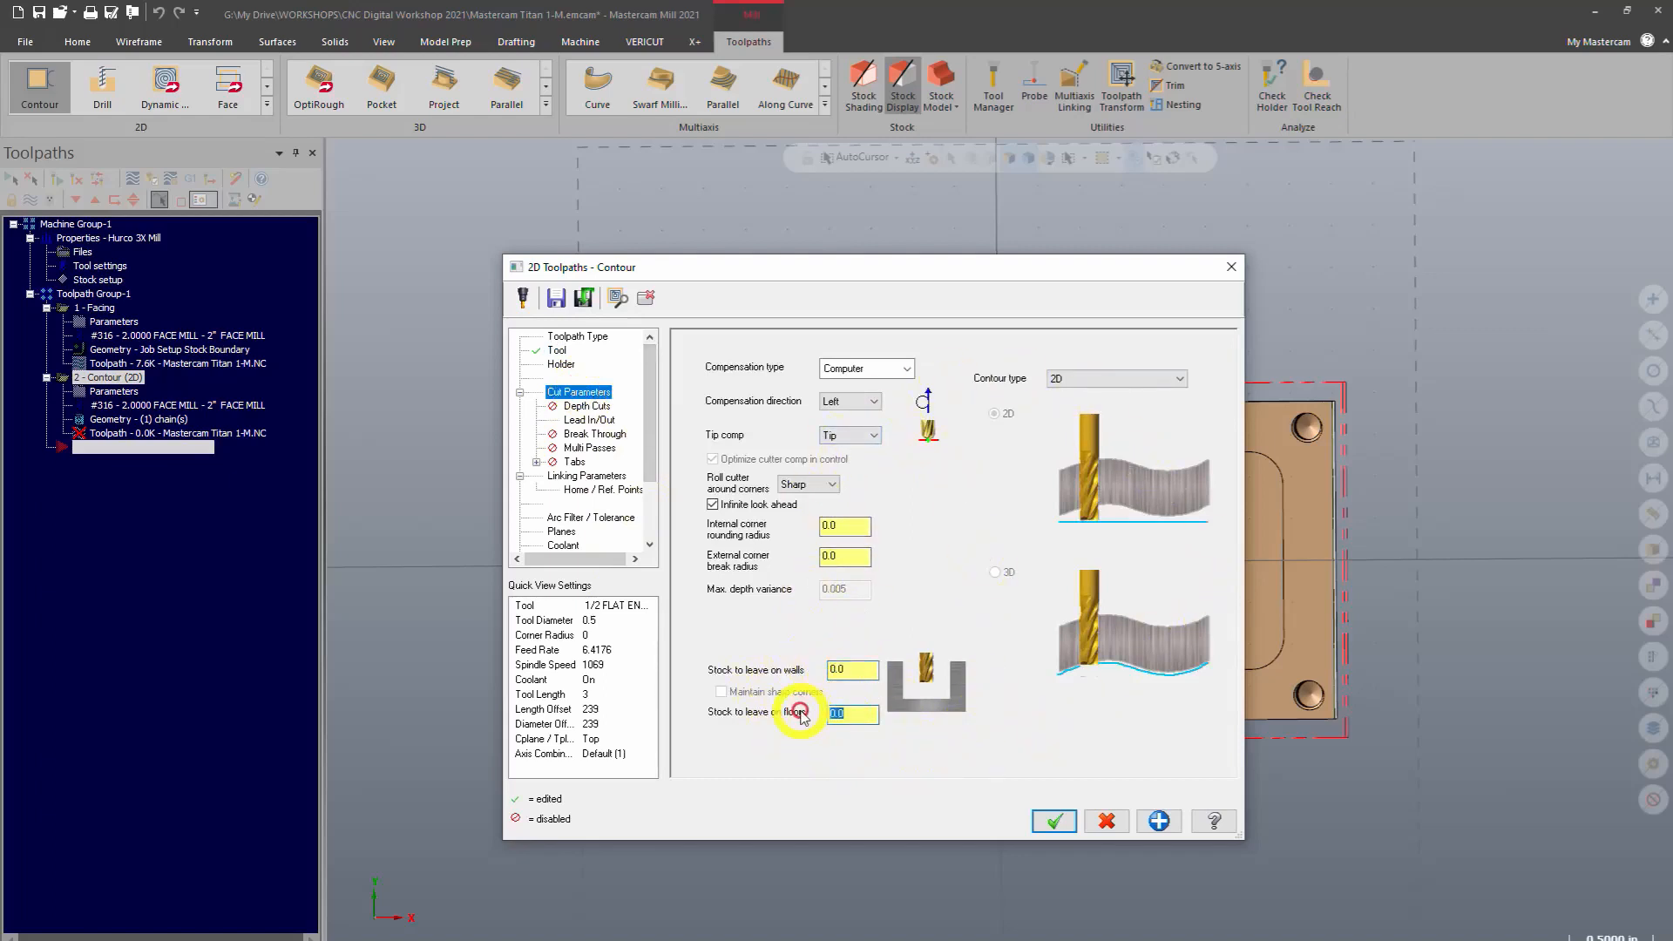
double_click(858, 714)
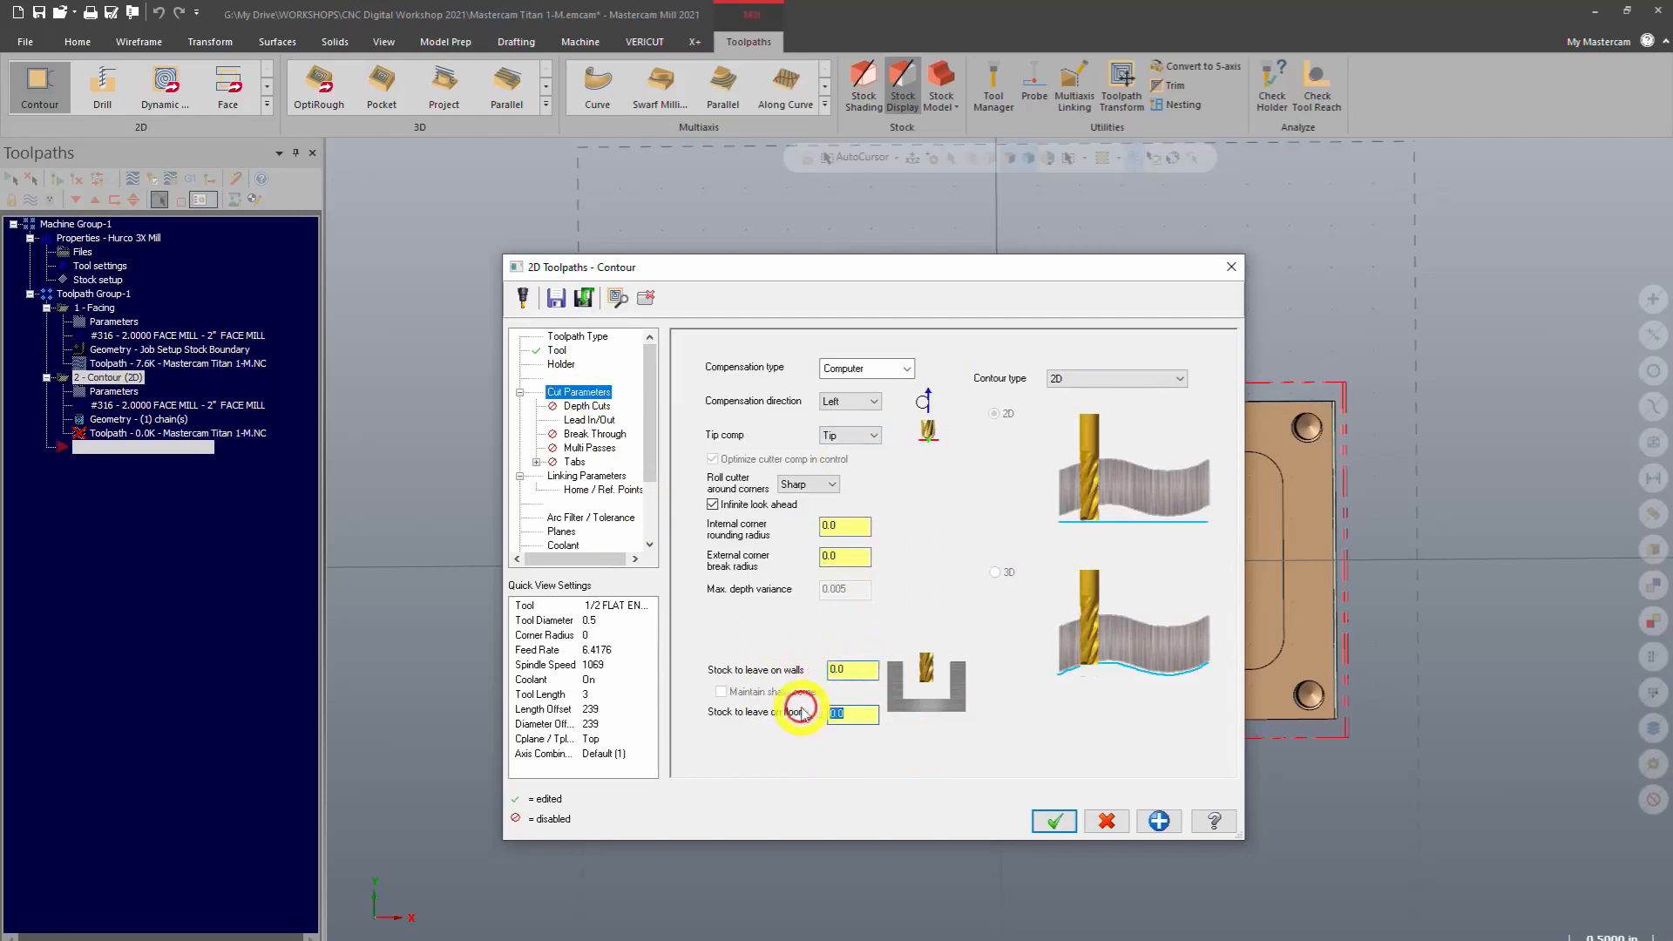
Enable depth cuts for the contour with a 0.1 max rough step
left_click(588, 407)
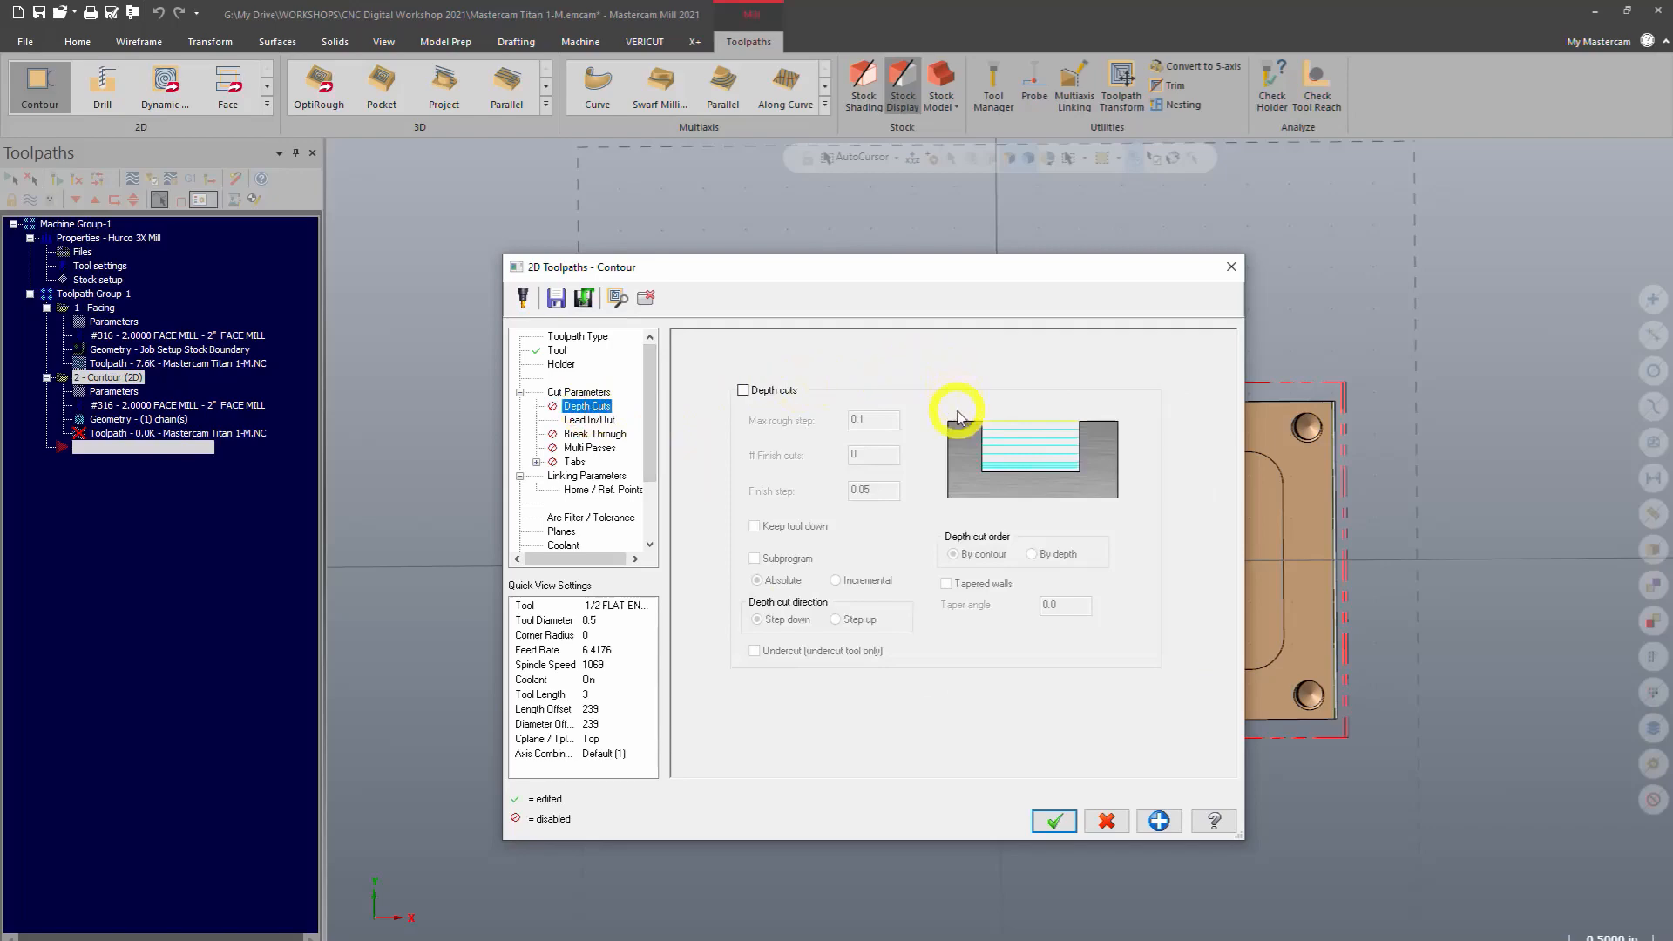
left_click_drag(972, 277, 606, 263)
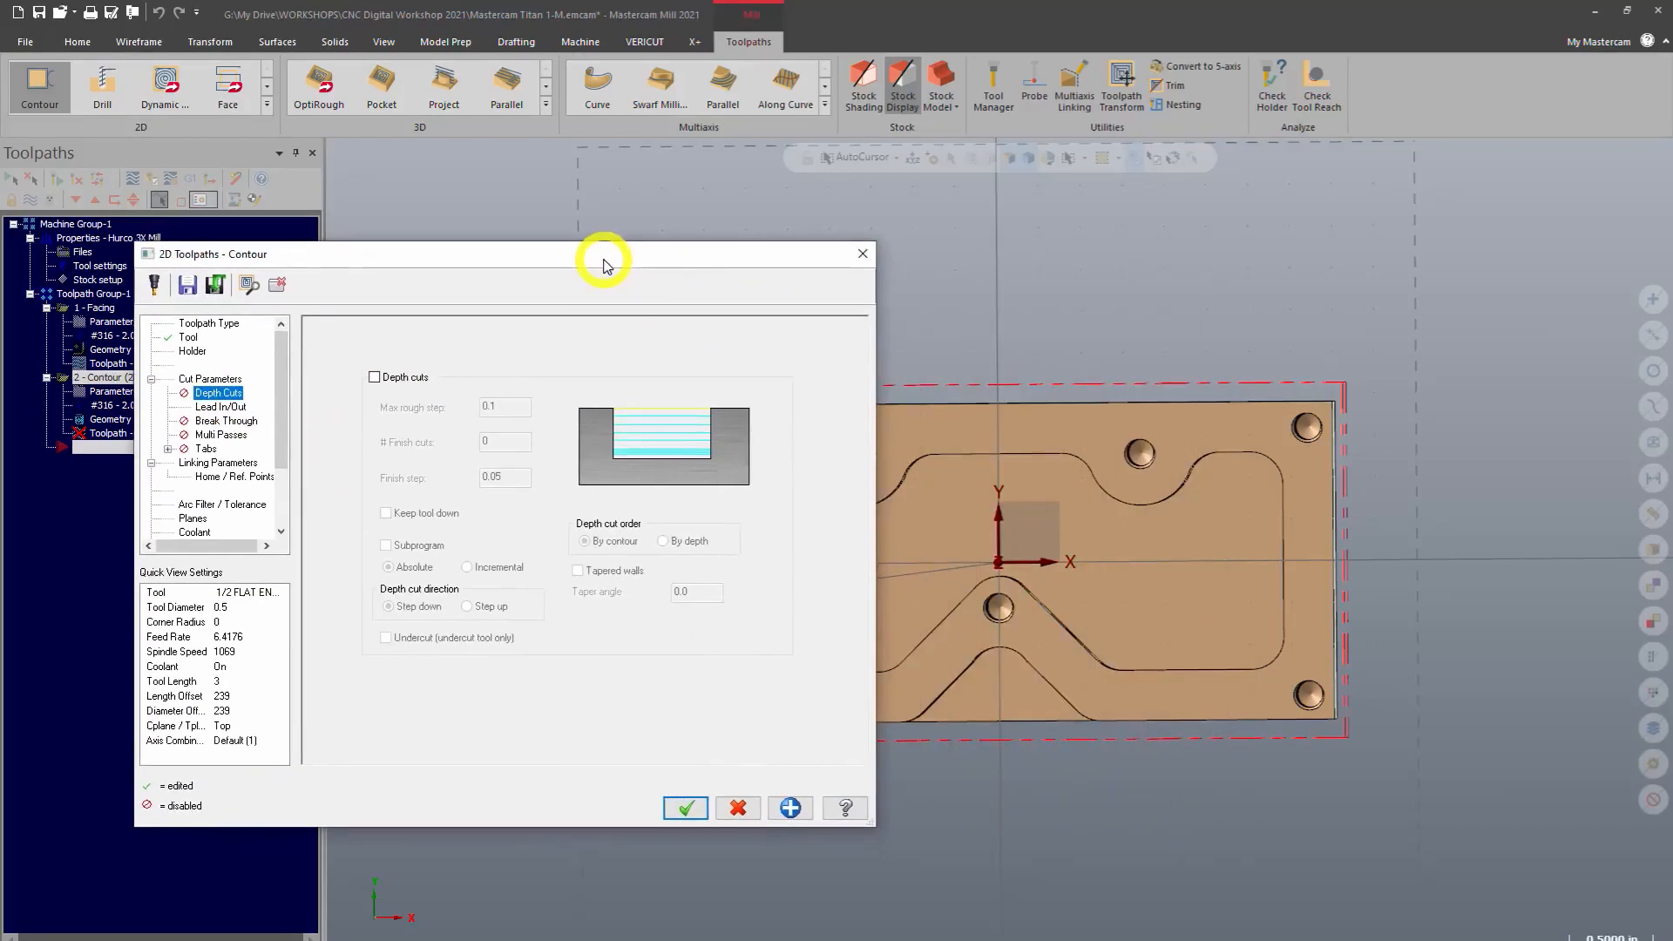
left_click(375, 380)
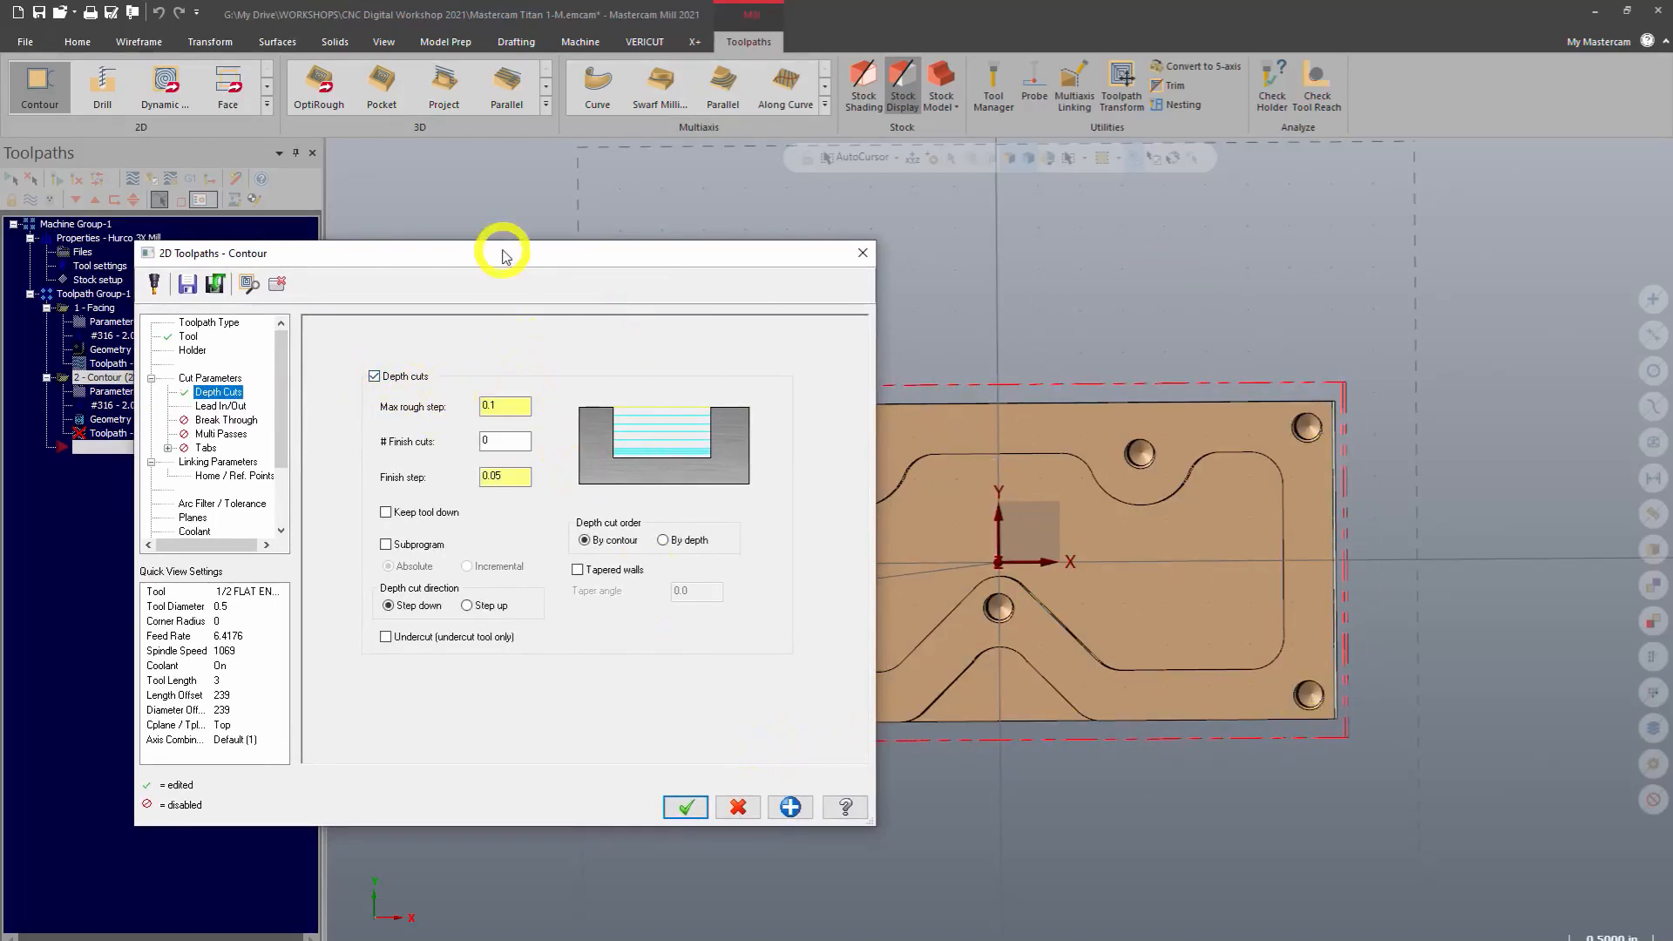
left_click_drag(504, 253, 591, 226)
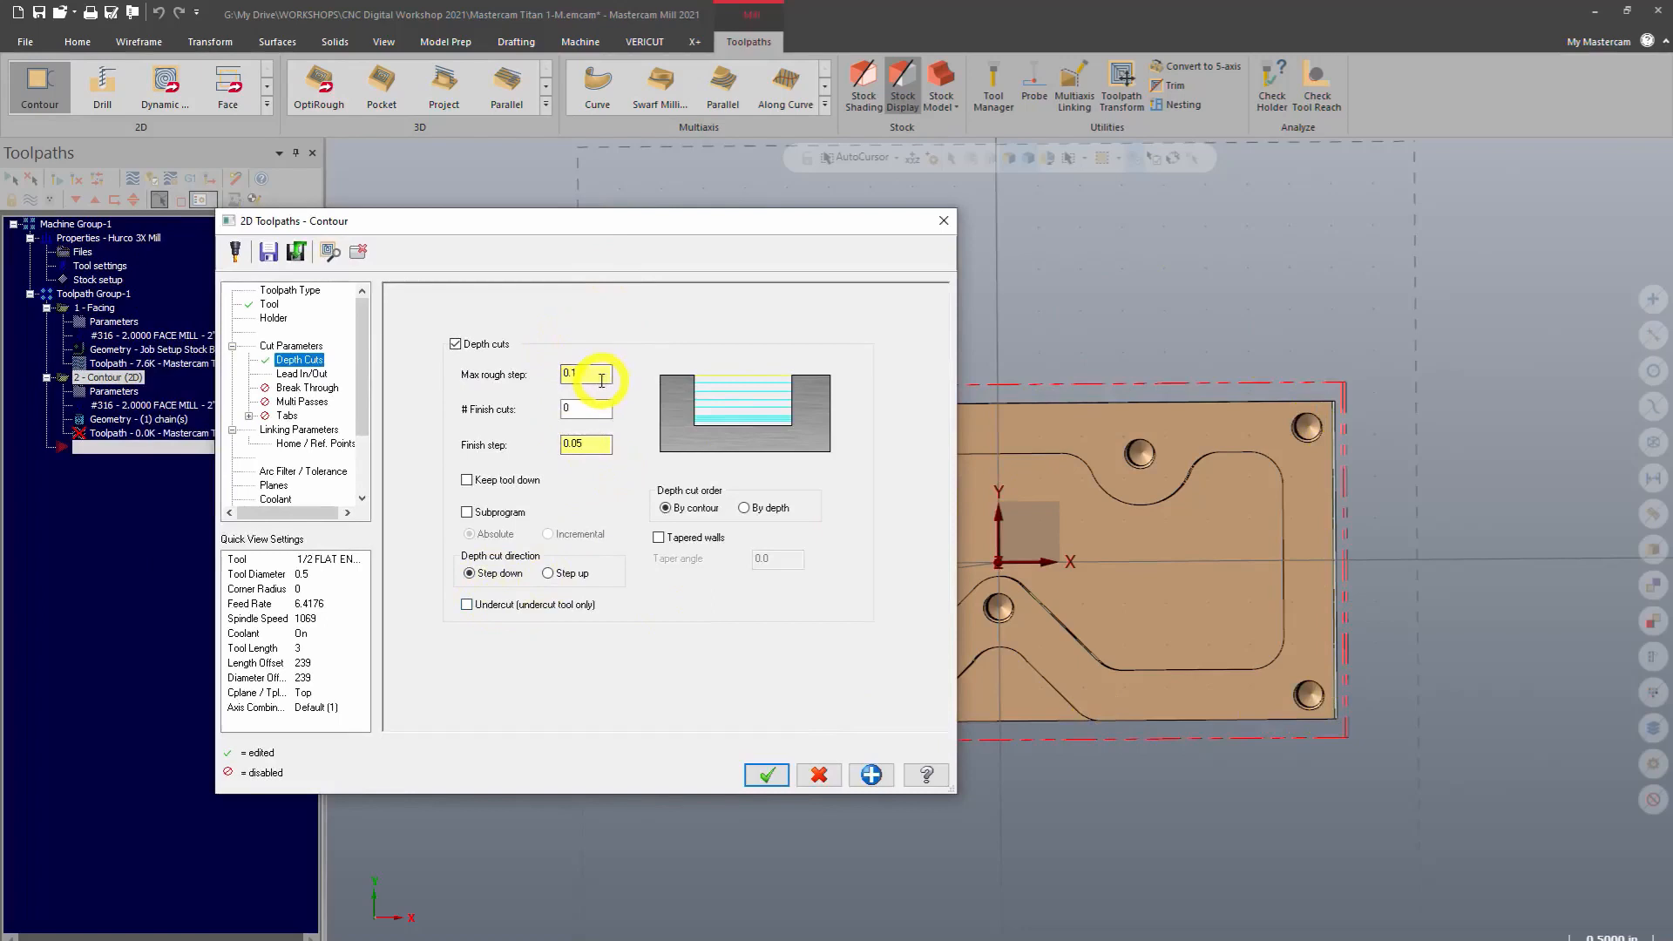
left_click_drag(601, 381, 552, 373)
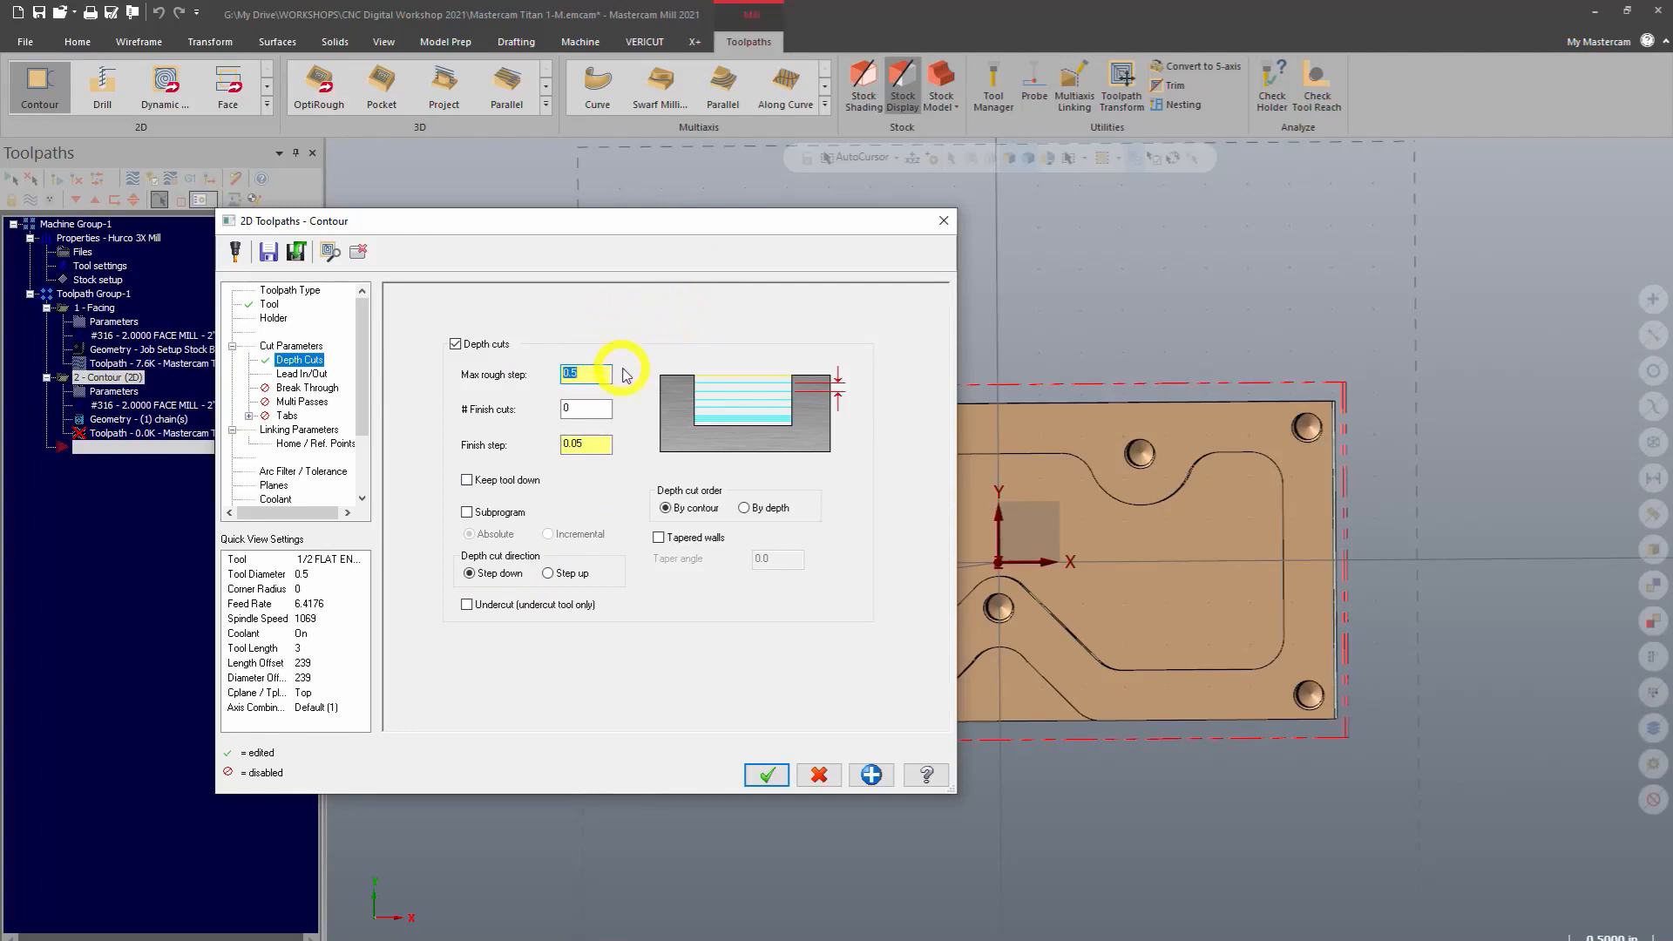
Review the entry and exit lead in/out line length, arc radius and sweep settings
left_click(313, 373)
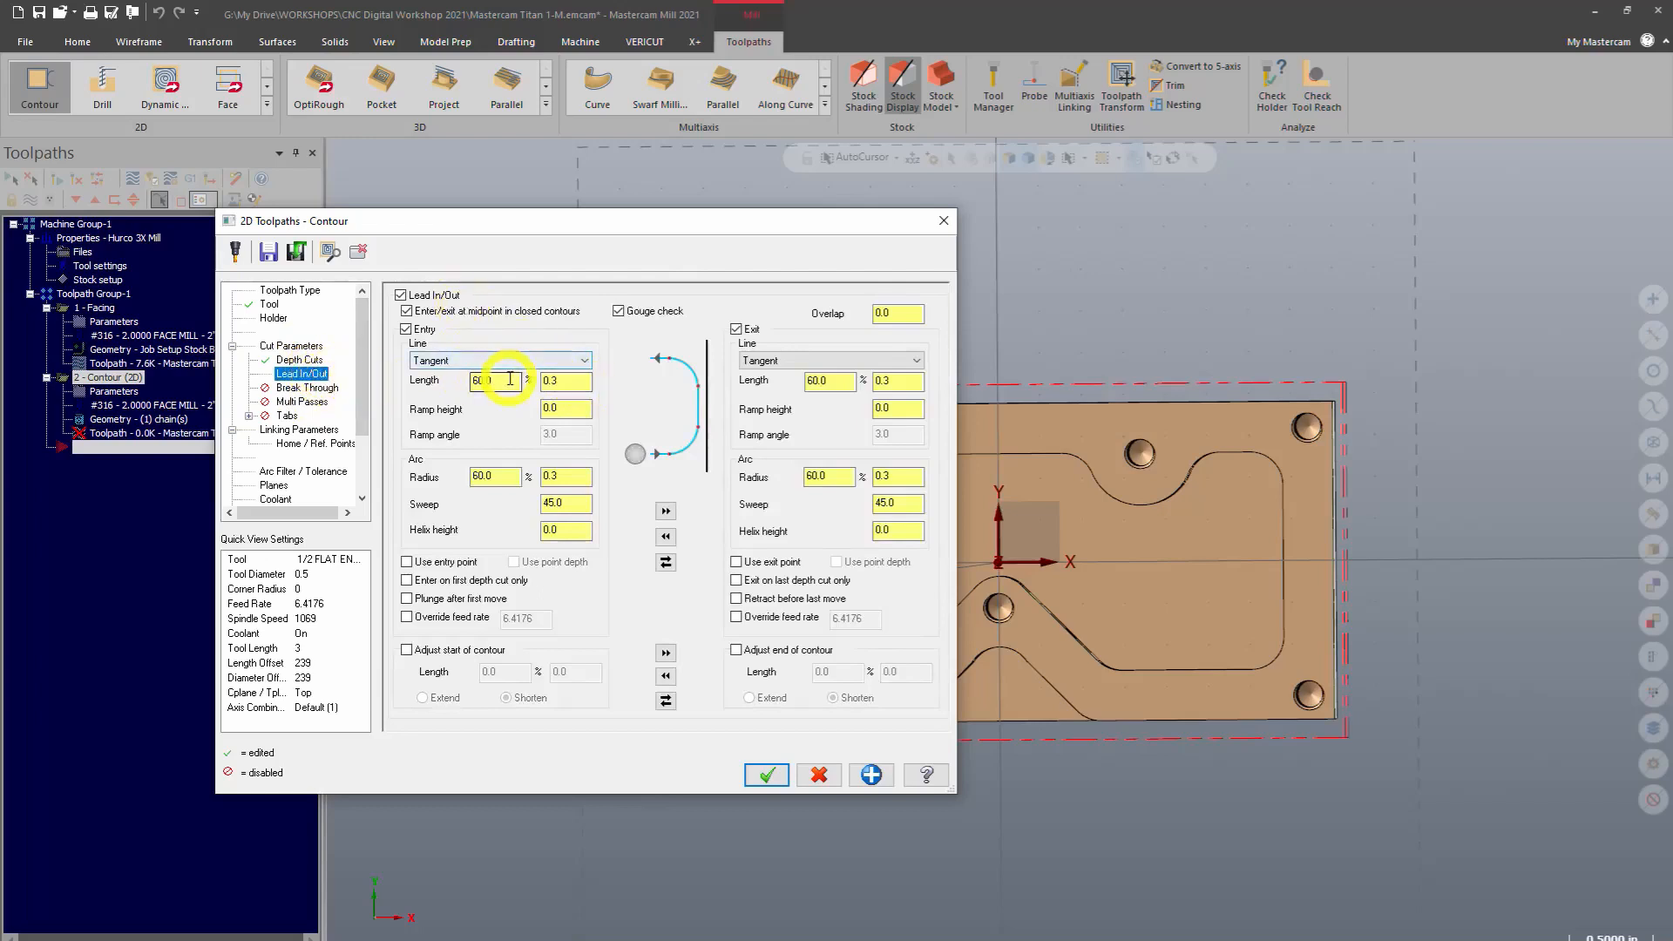
double_click(510, 384)
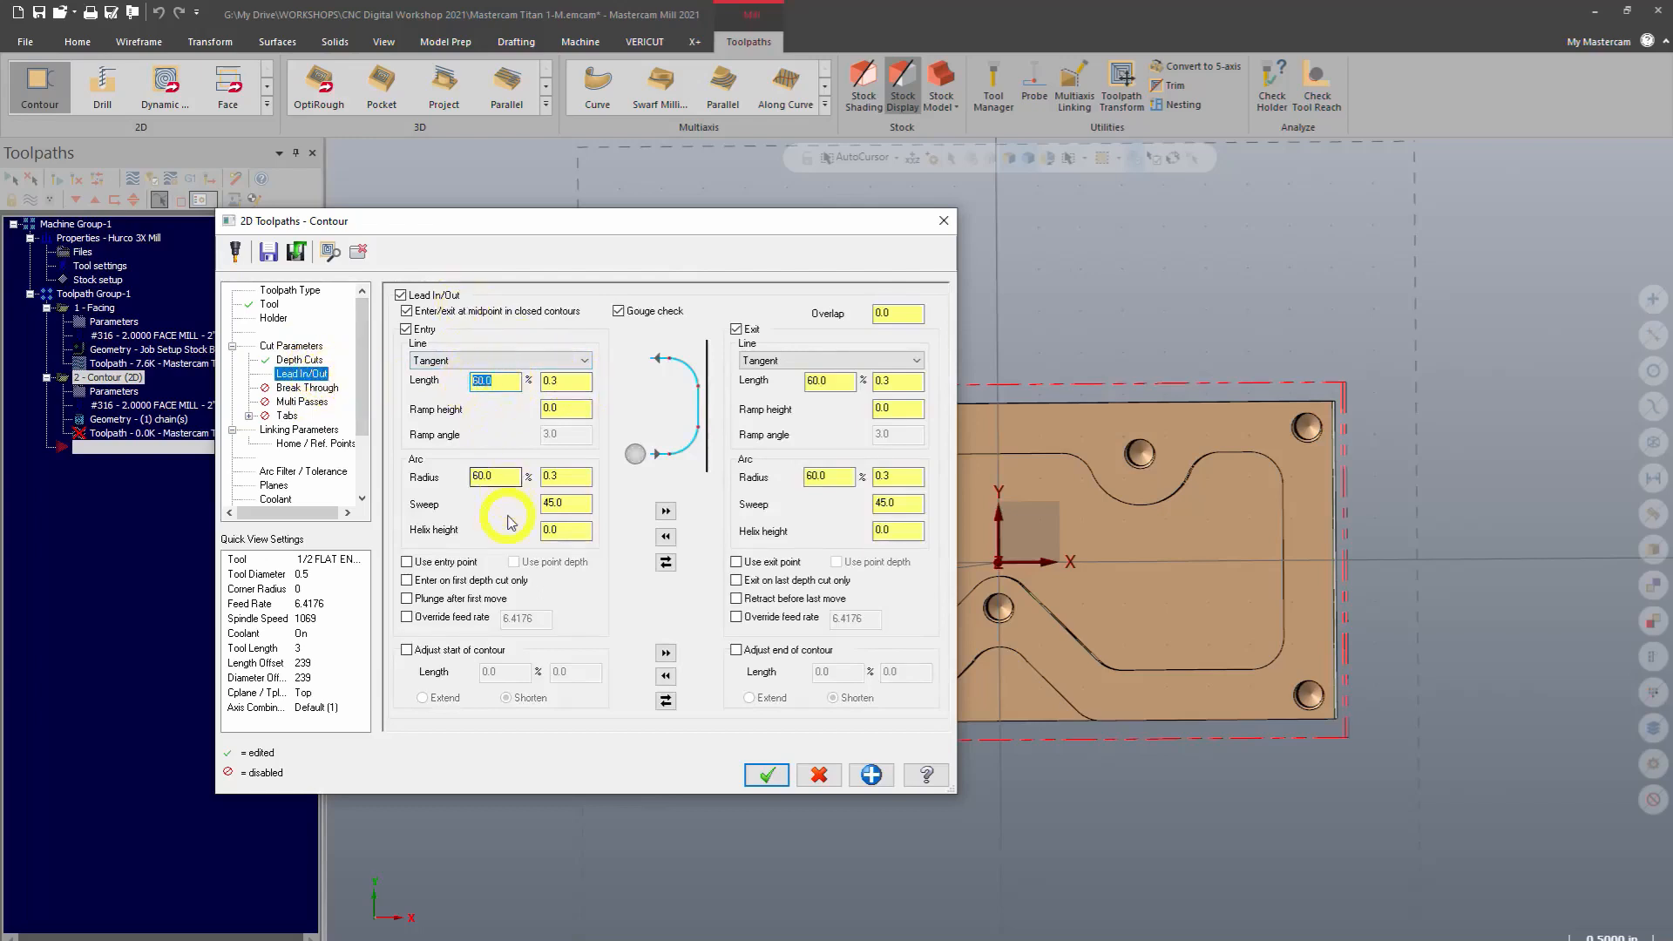
left_click_drag(502, 480, 456, 479)
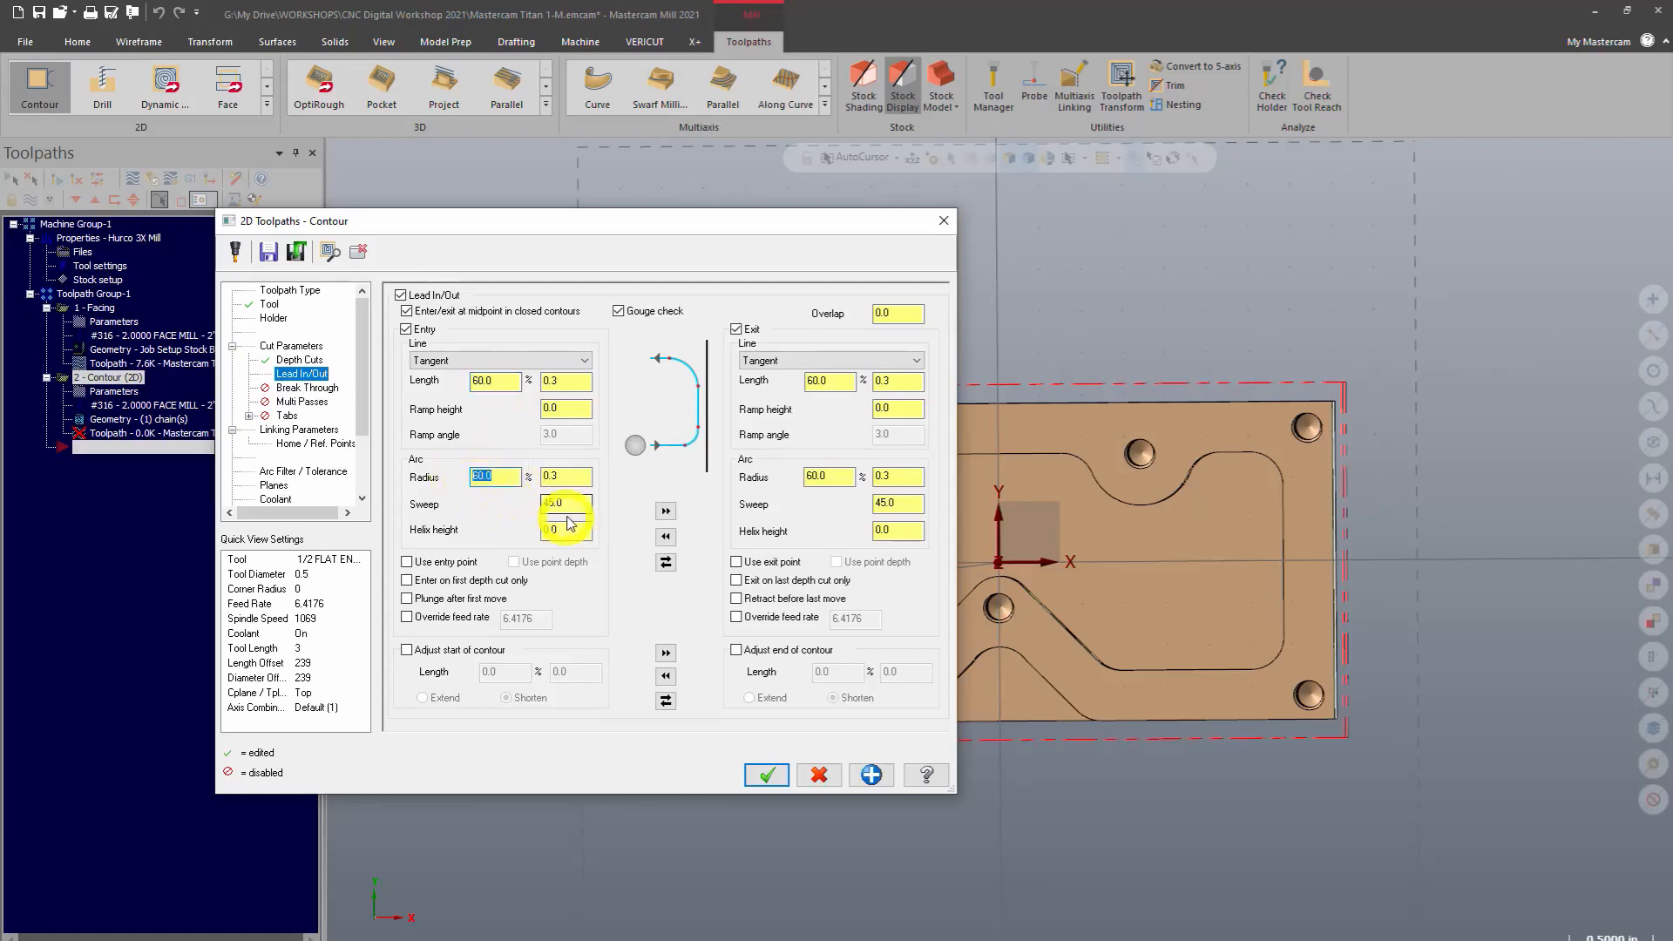
left_click_drag(577, 504, 429, 475)
left_click_drag(504, 384, 444, 378)
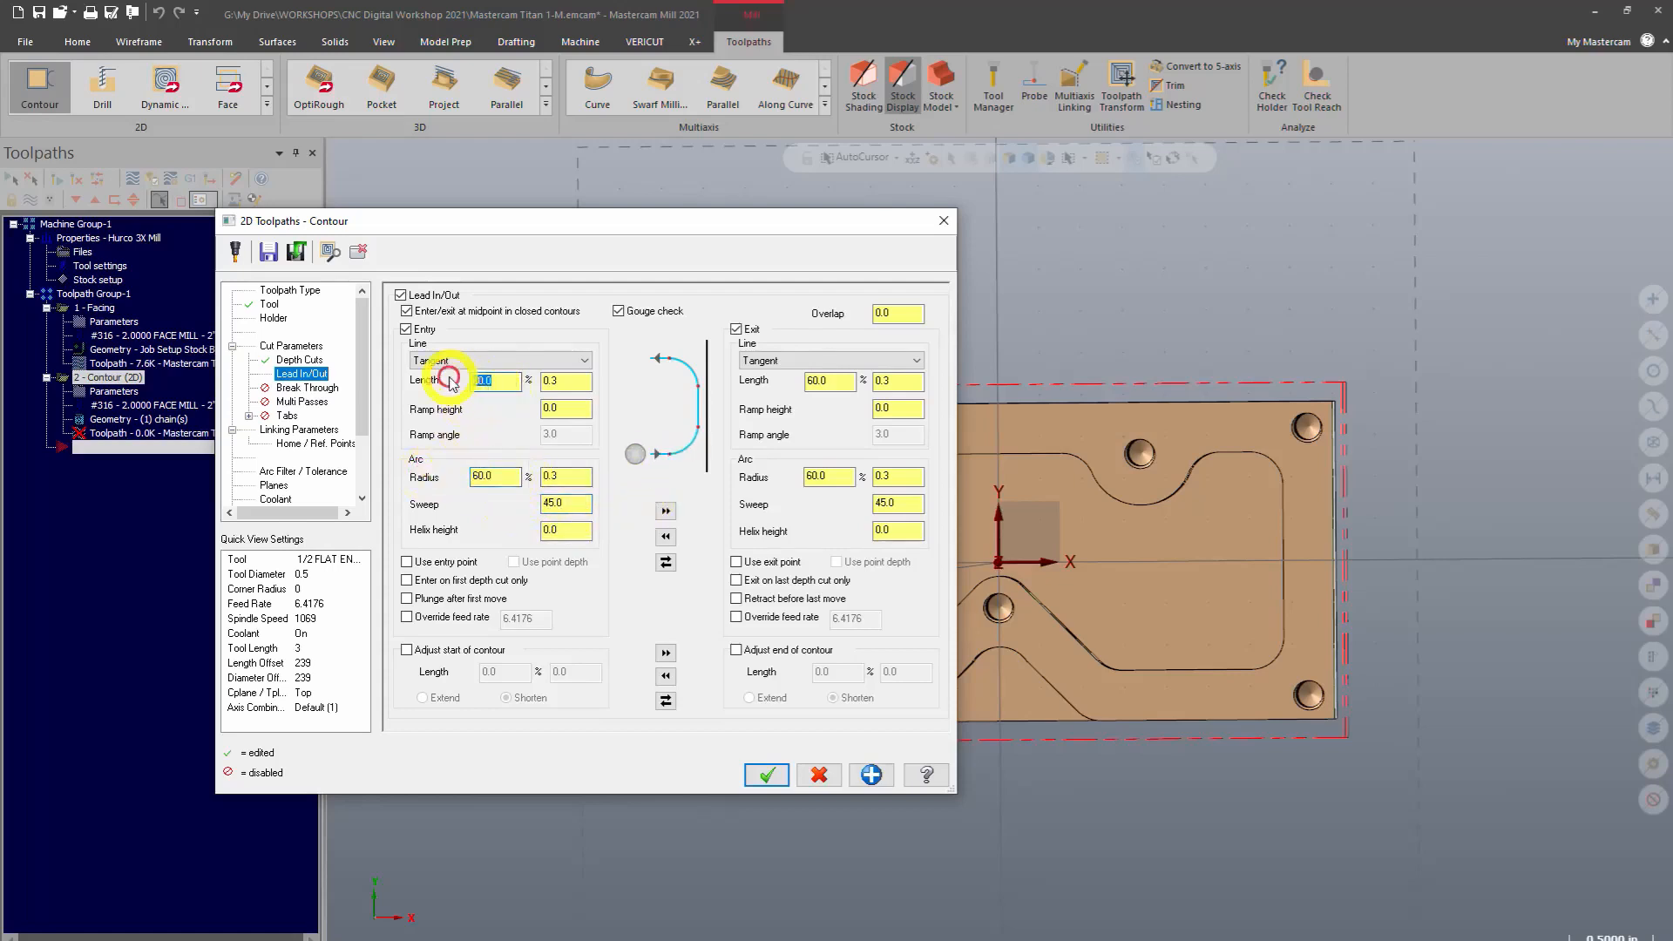
left_click_drag(827, 382, 788, 381)
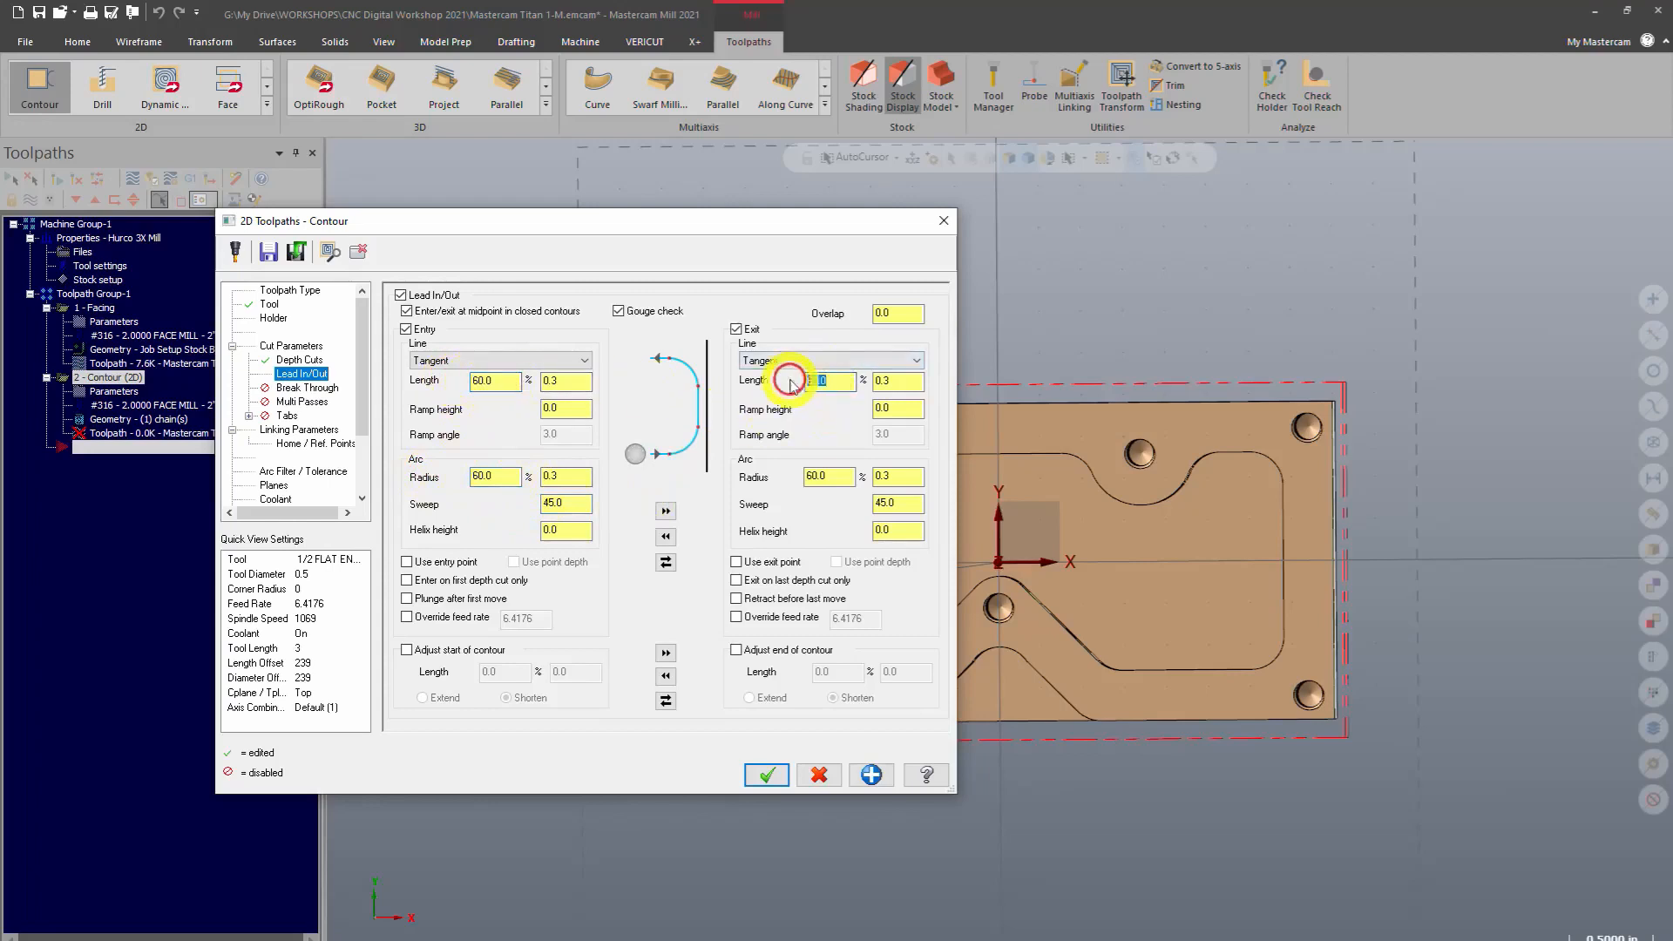
left_click_drag(826, 478, 808, 478)
left_click_drag(915, 504, 876, 504)
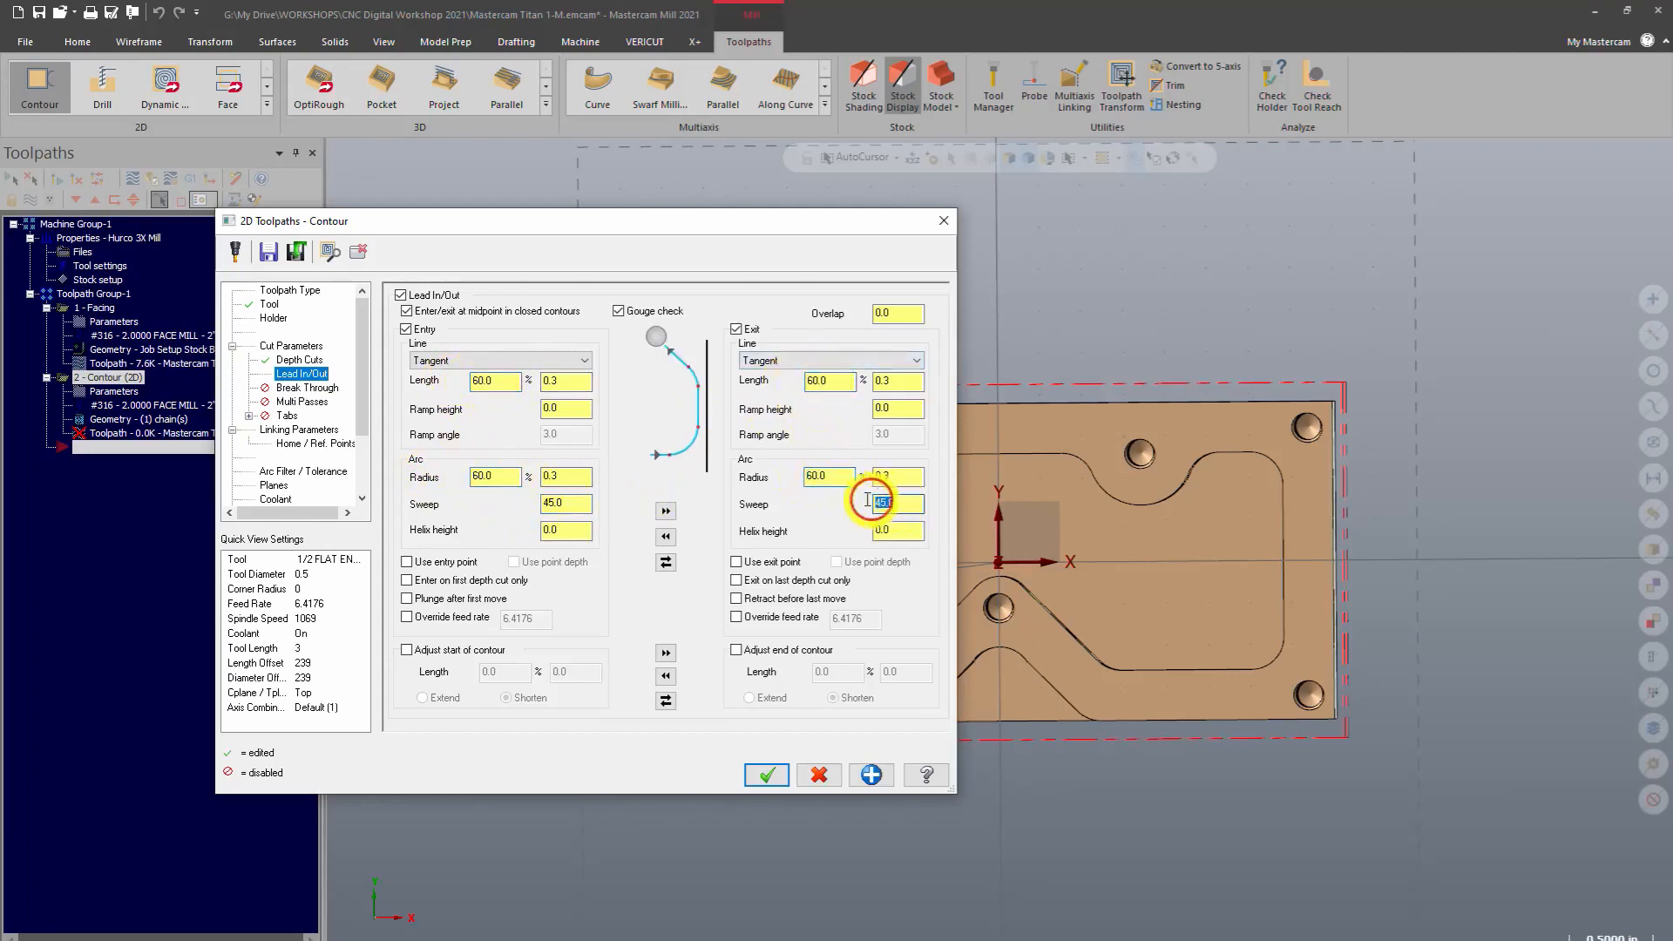
left_click(497, 384)
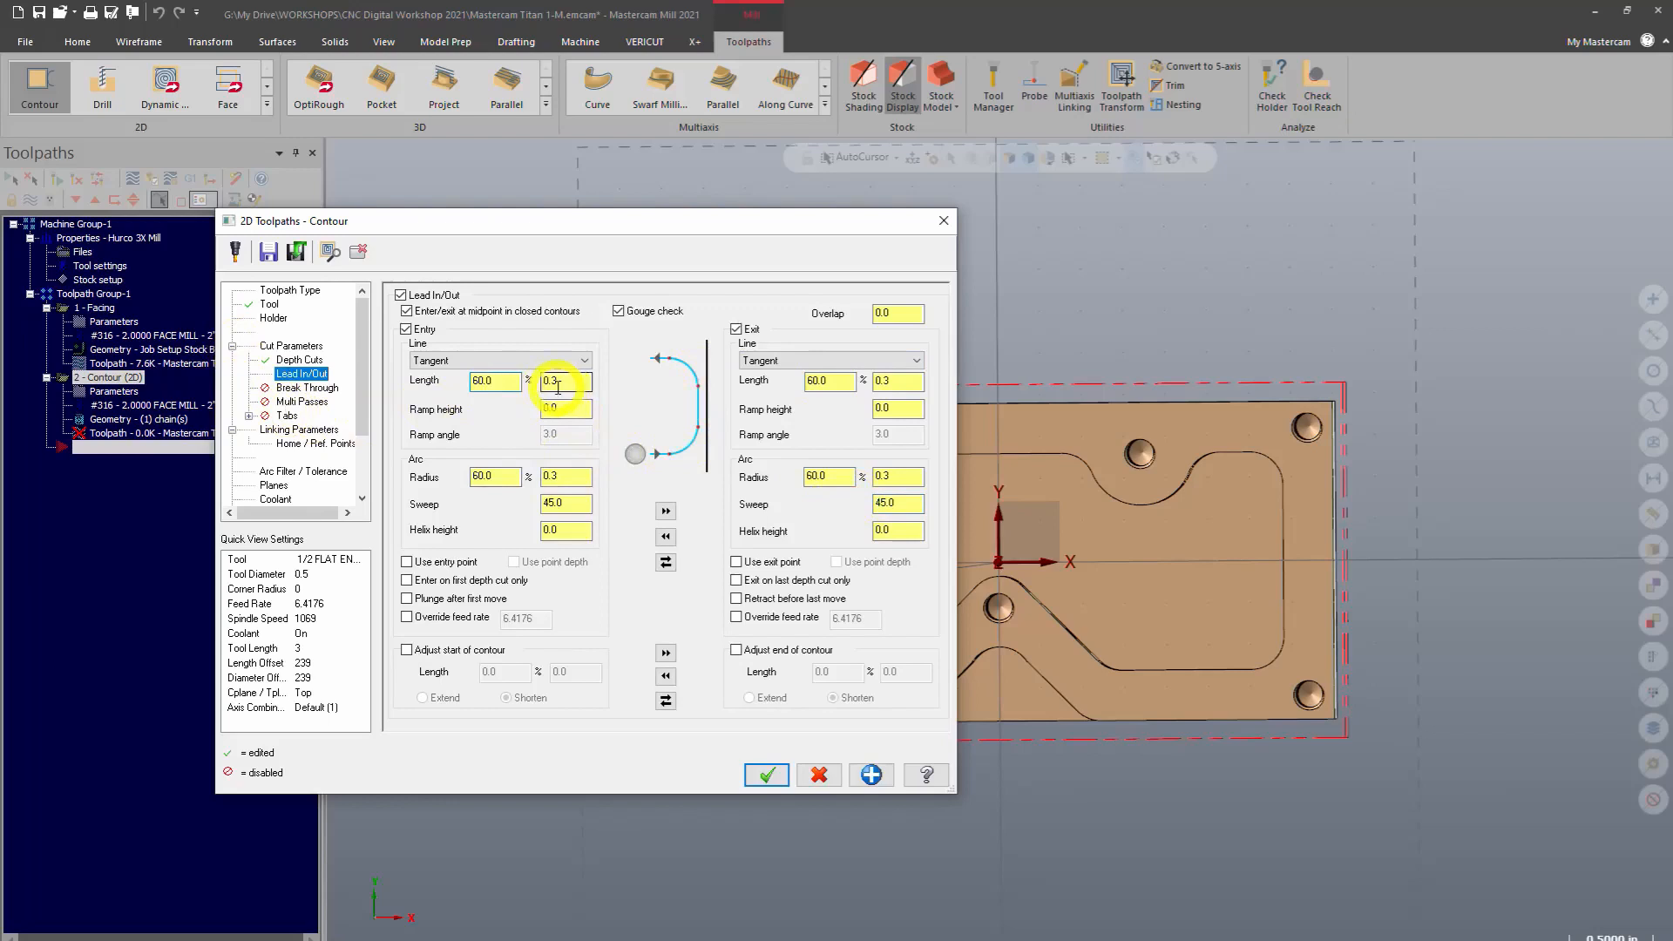
Review the break through, multi passes and tabs pages of the contour parameters
left_click(300, 387)
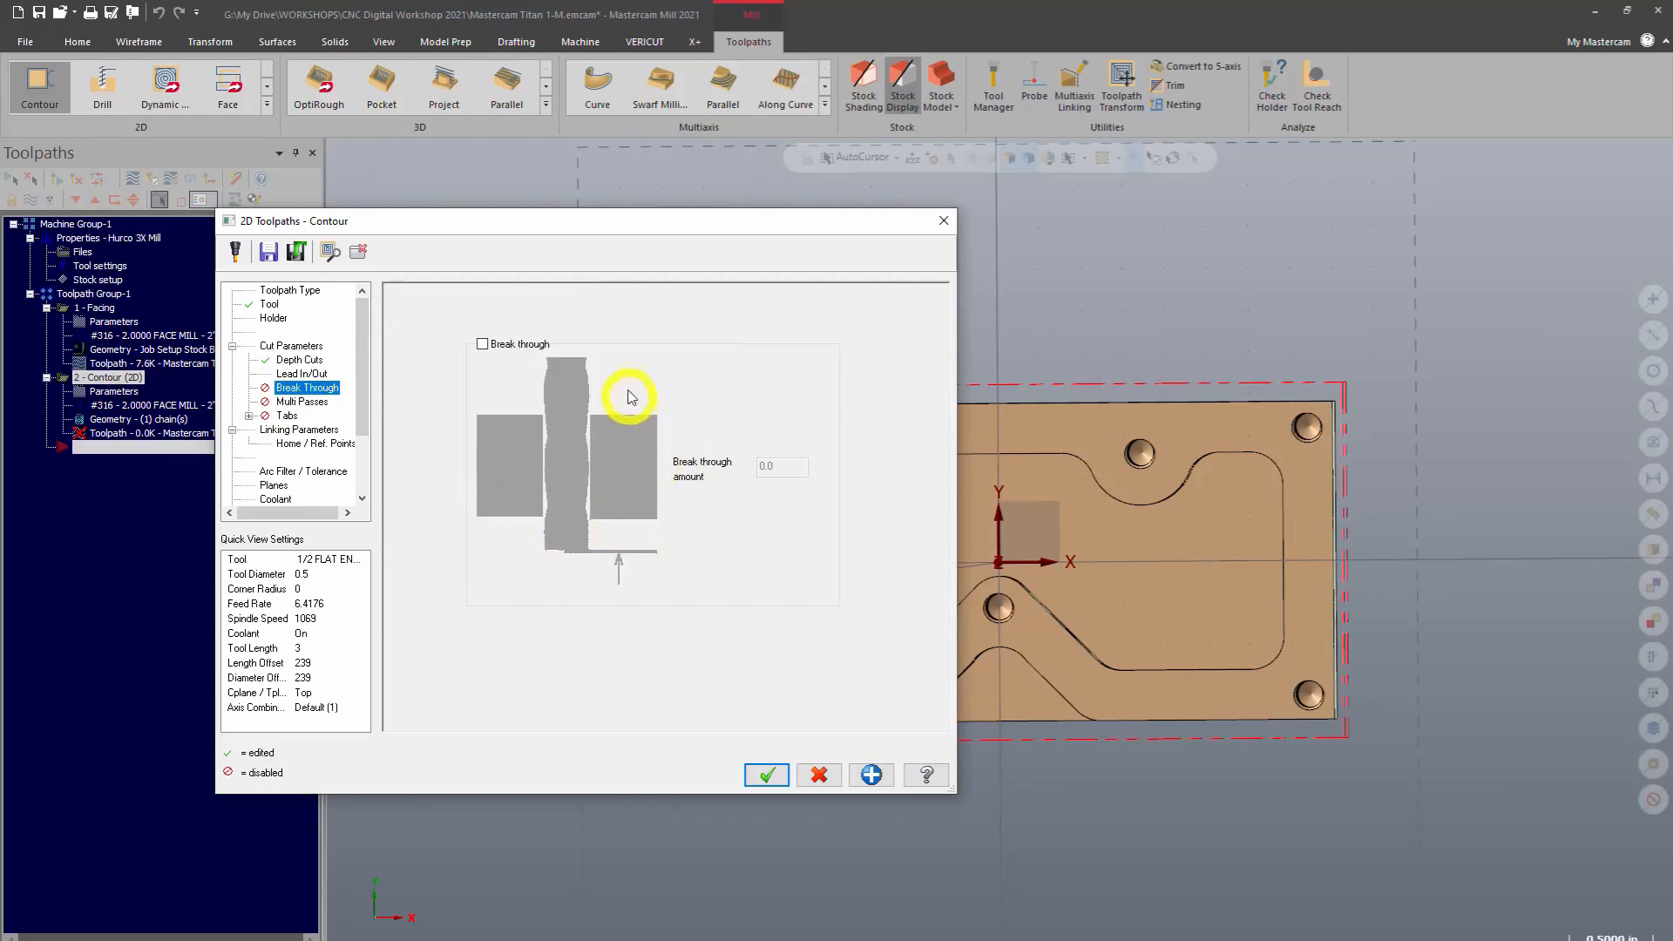
left_click(307, 403)
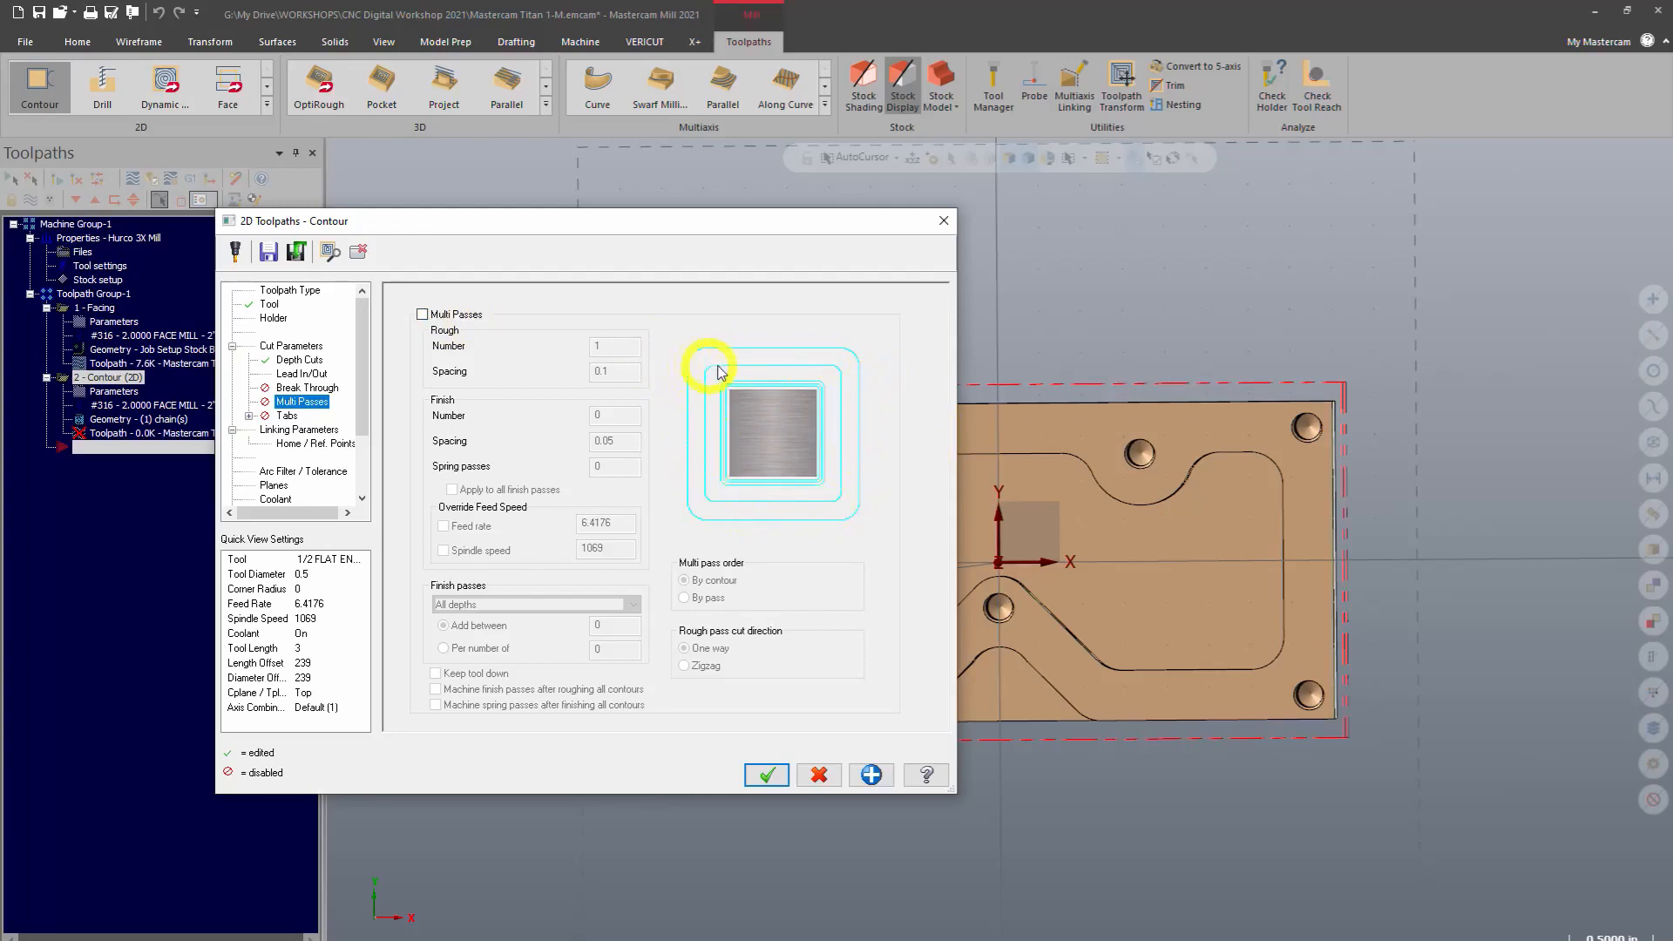
left_click(287, 416)
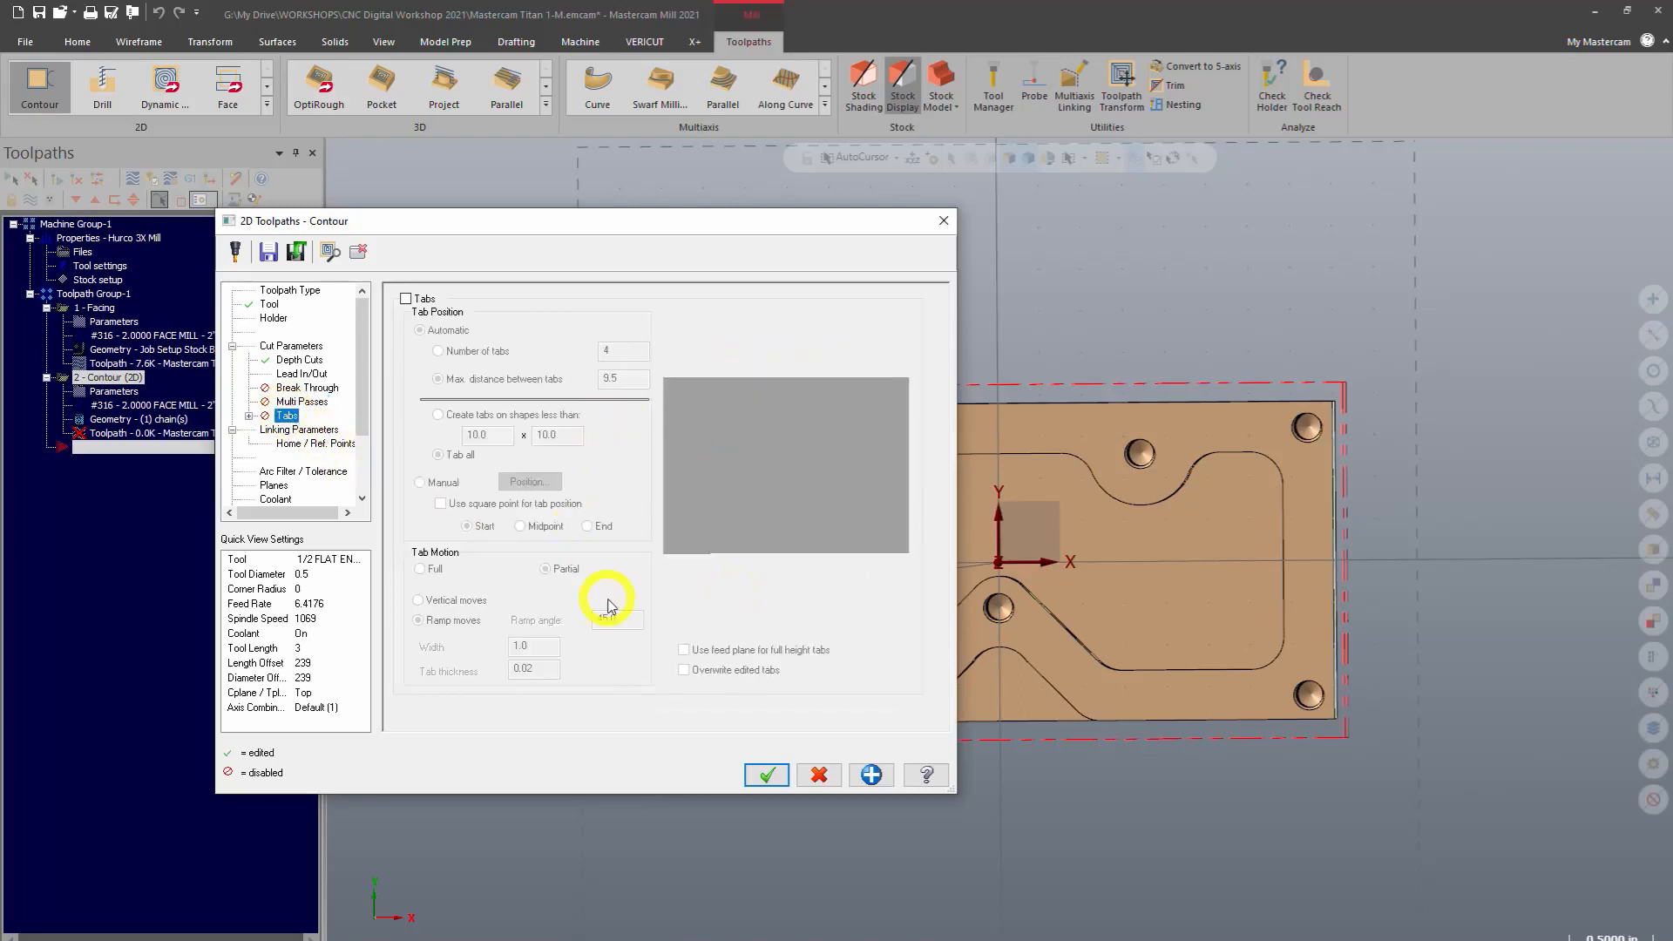
Set the linking depth by picking the bottom edge of the part, then accept the contour toolpath
left_click(330, 431)
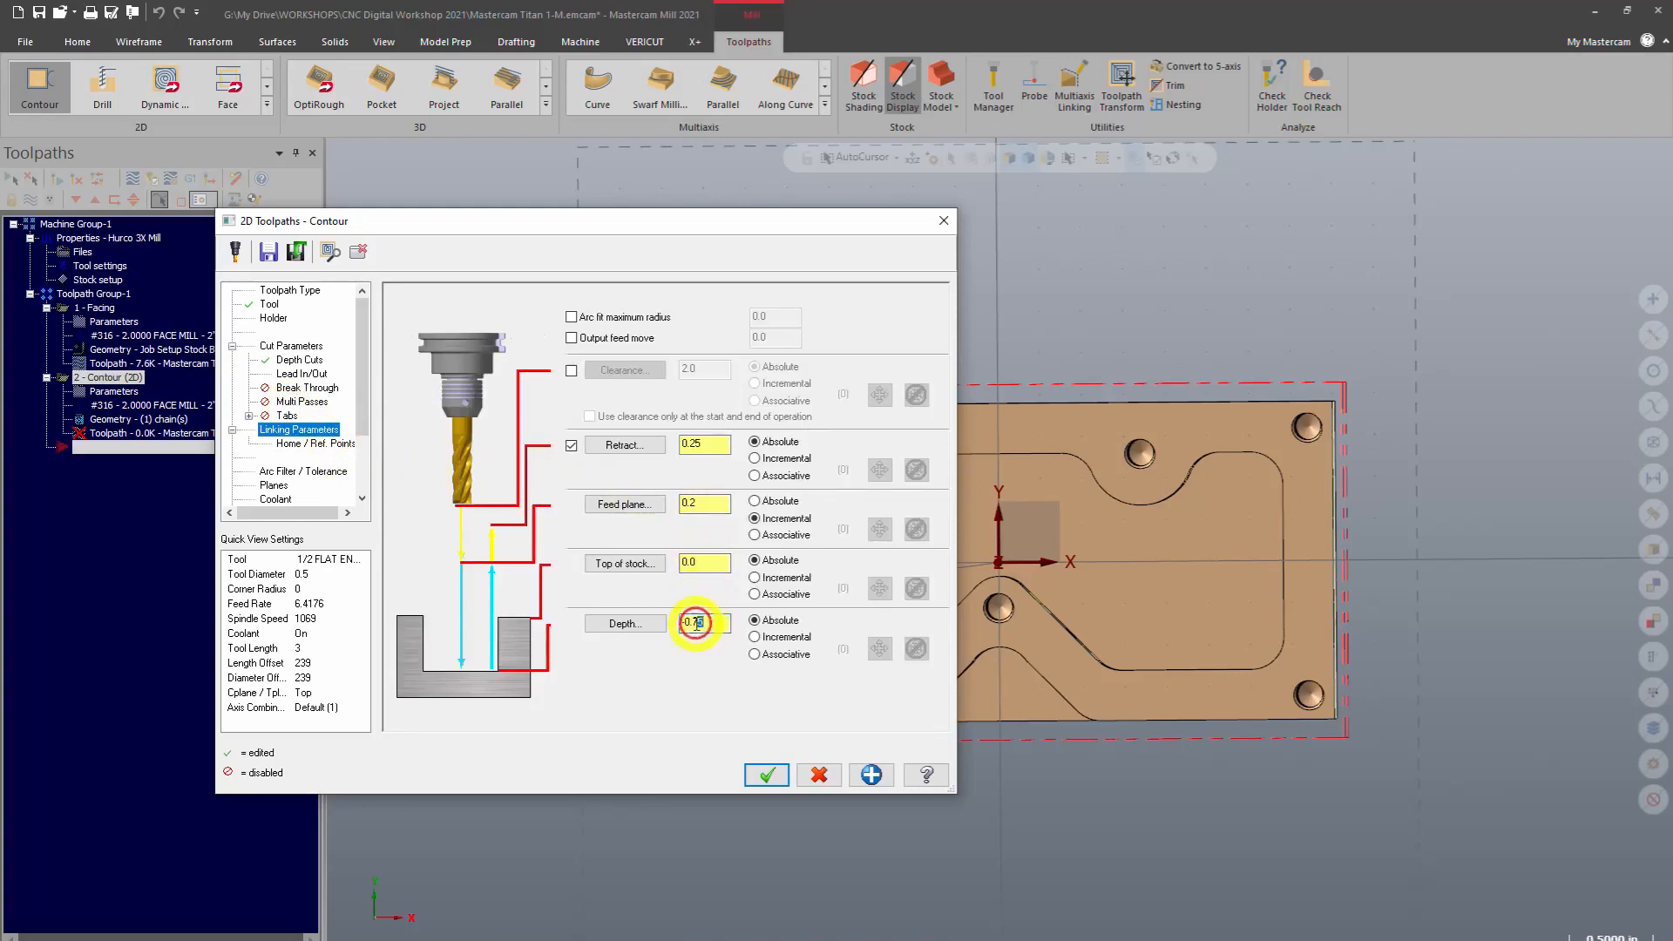
left_click_drag(706, 625, 676, 624)
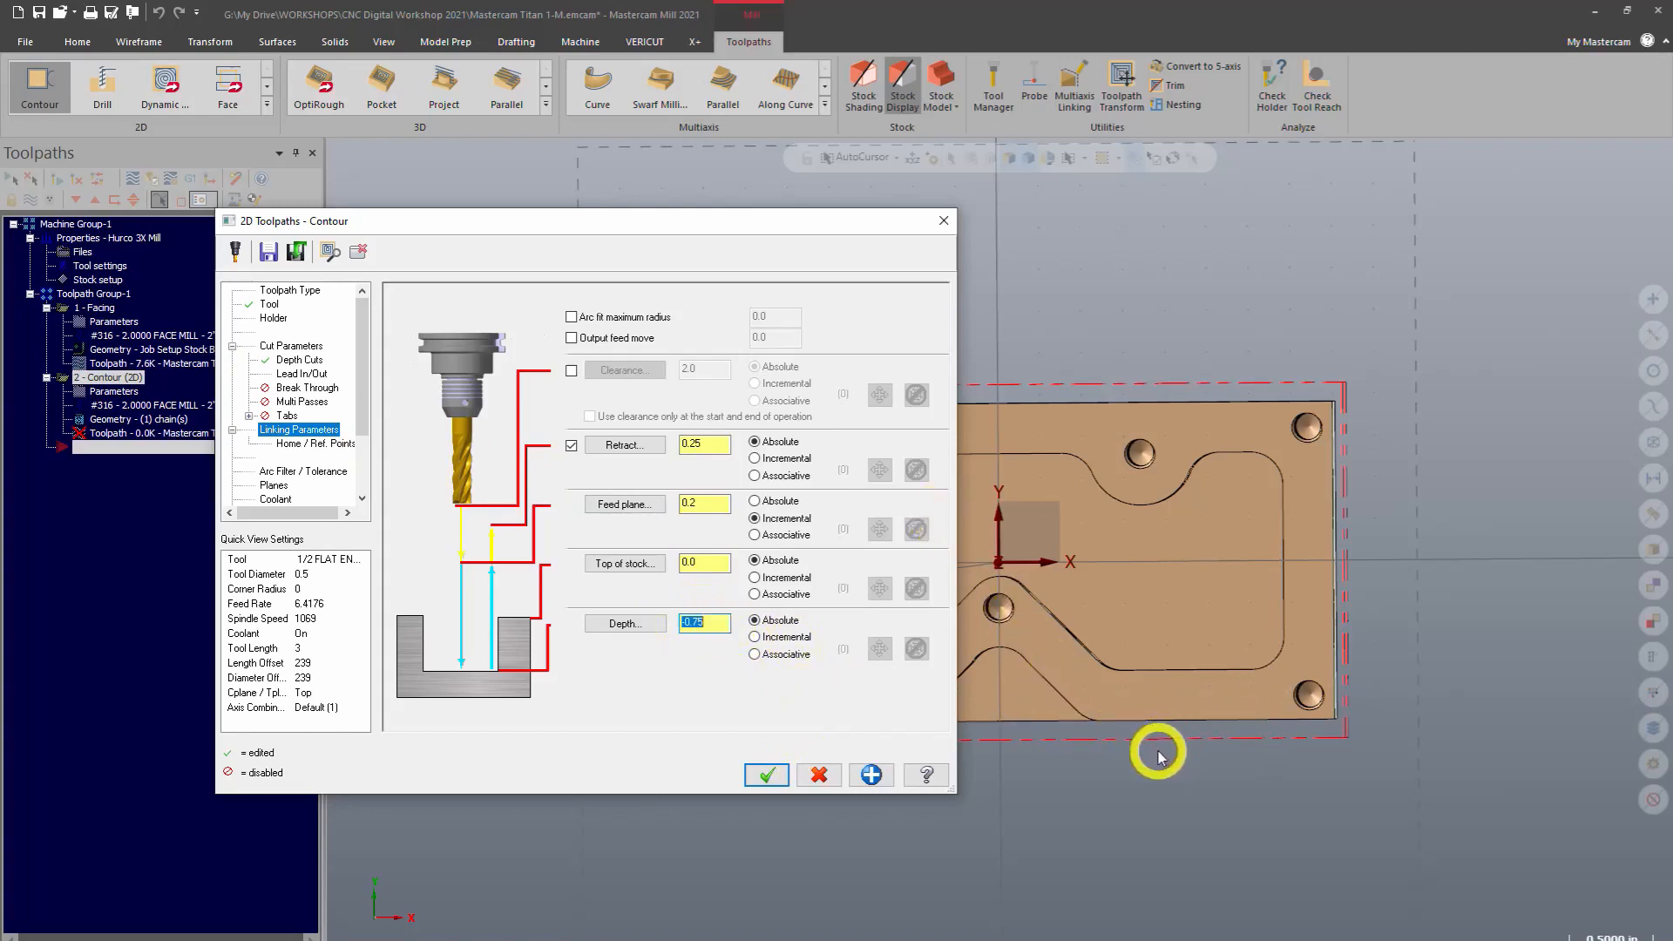
left_click_drag(723, 624, 663, 609)
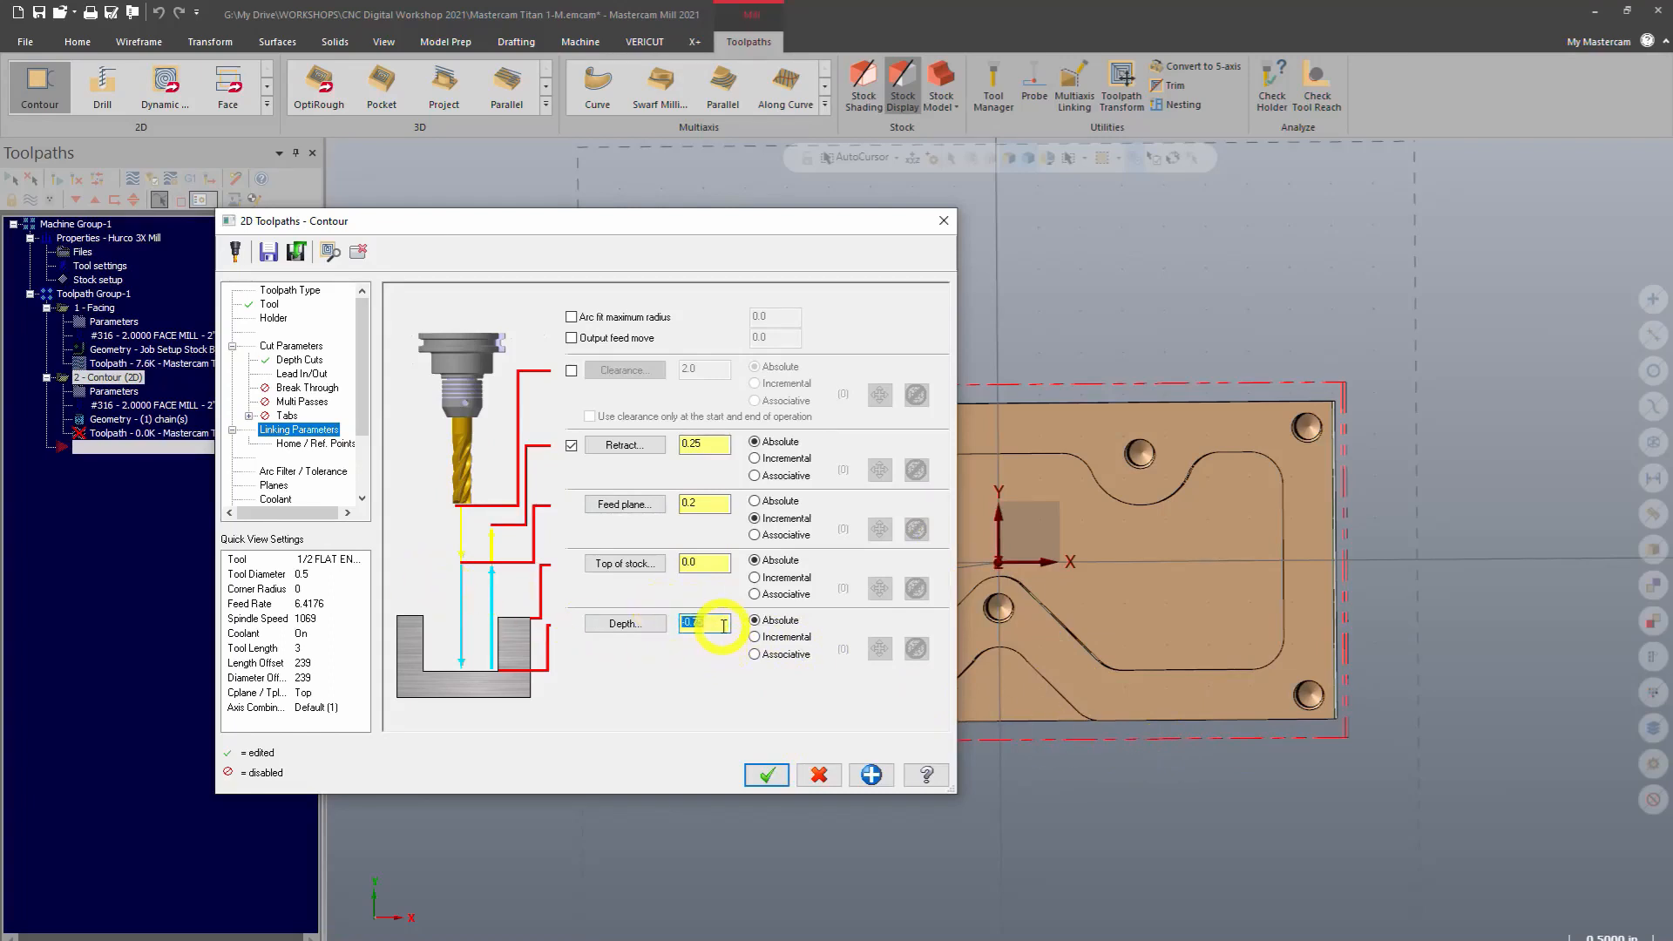
left_click_drag(723, 628, 667, 634)
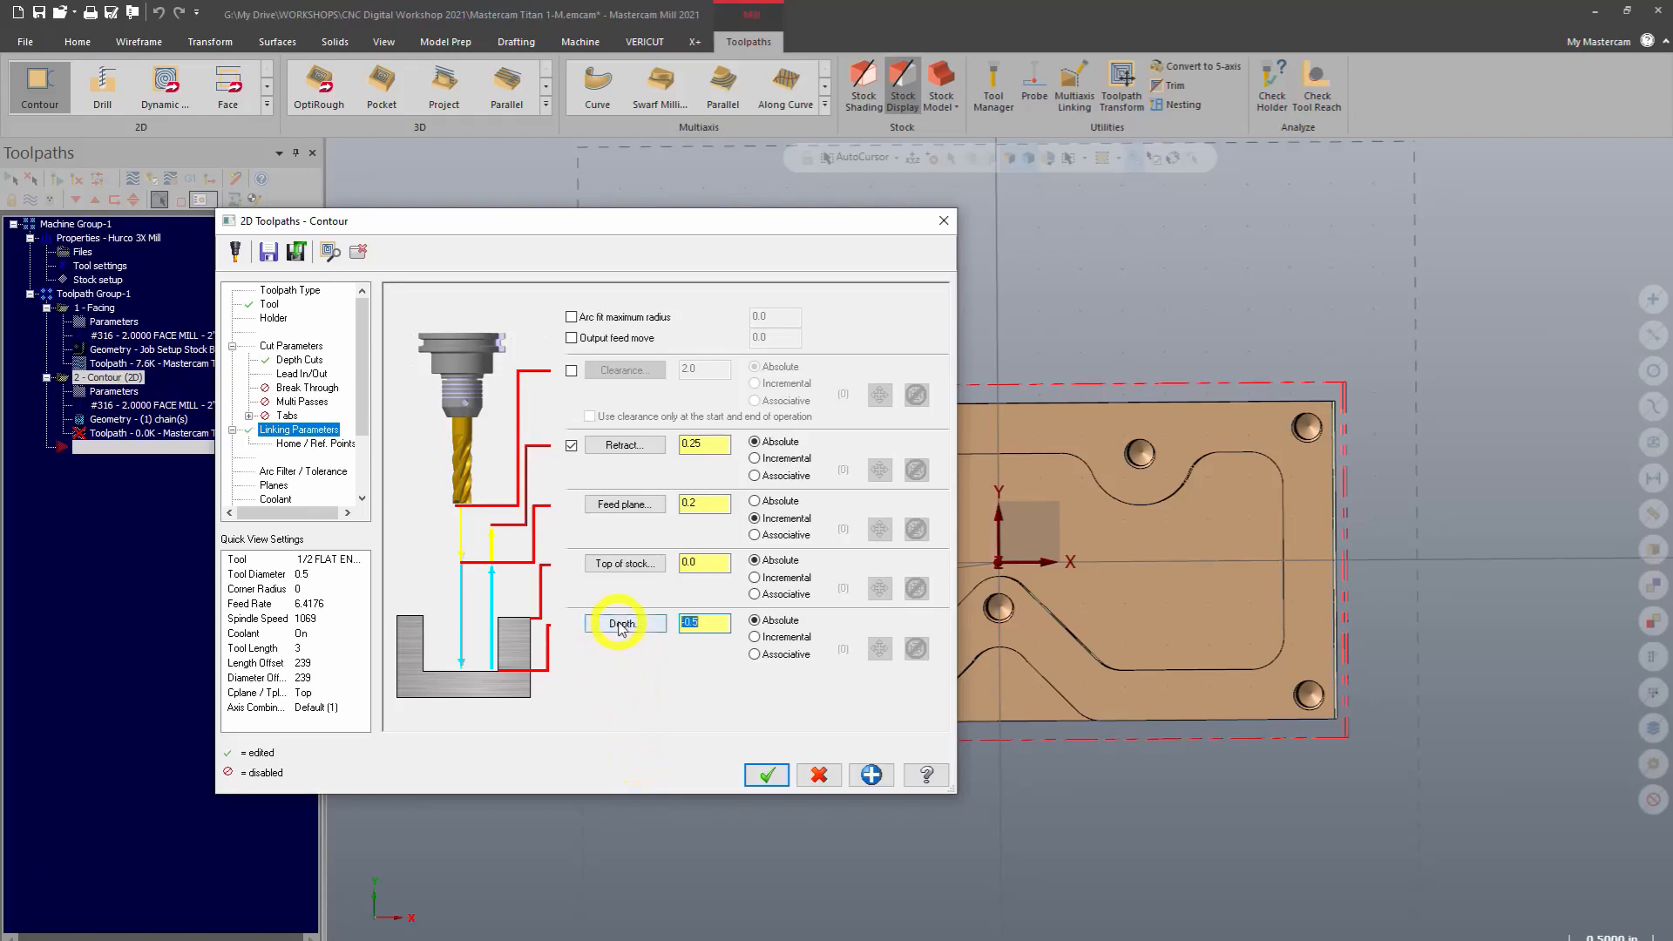
left_click_drag(720, 624, 674, 613)
left_click(624, 624)
middle_click_drag(590, 733, 575, 617)
scroll(592, 627, "up", 3)
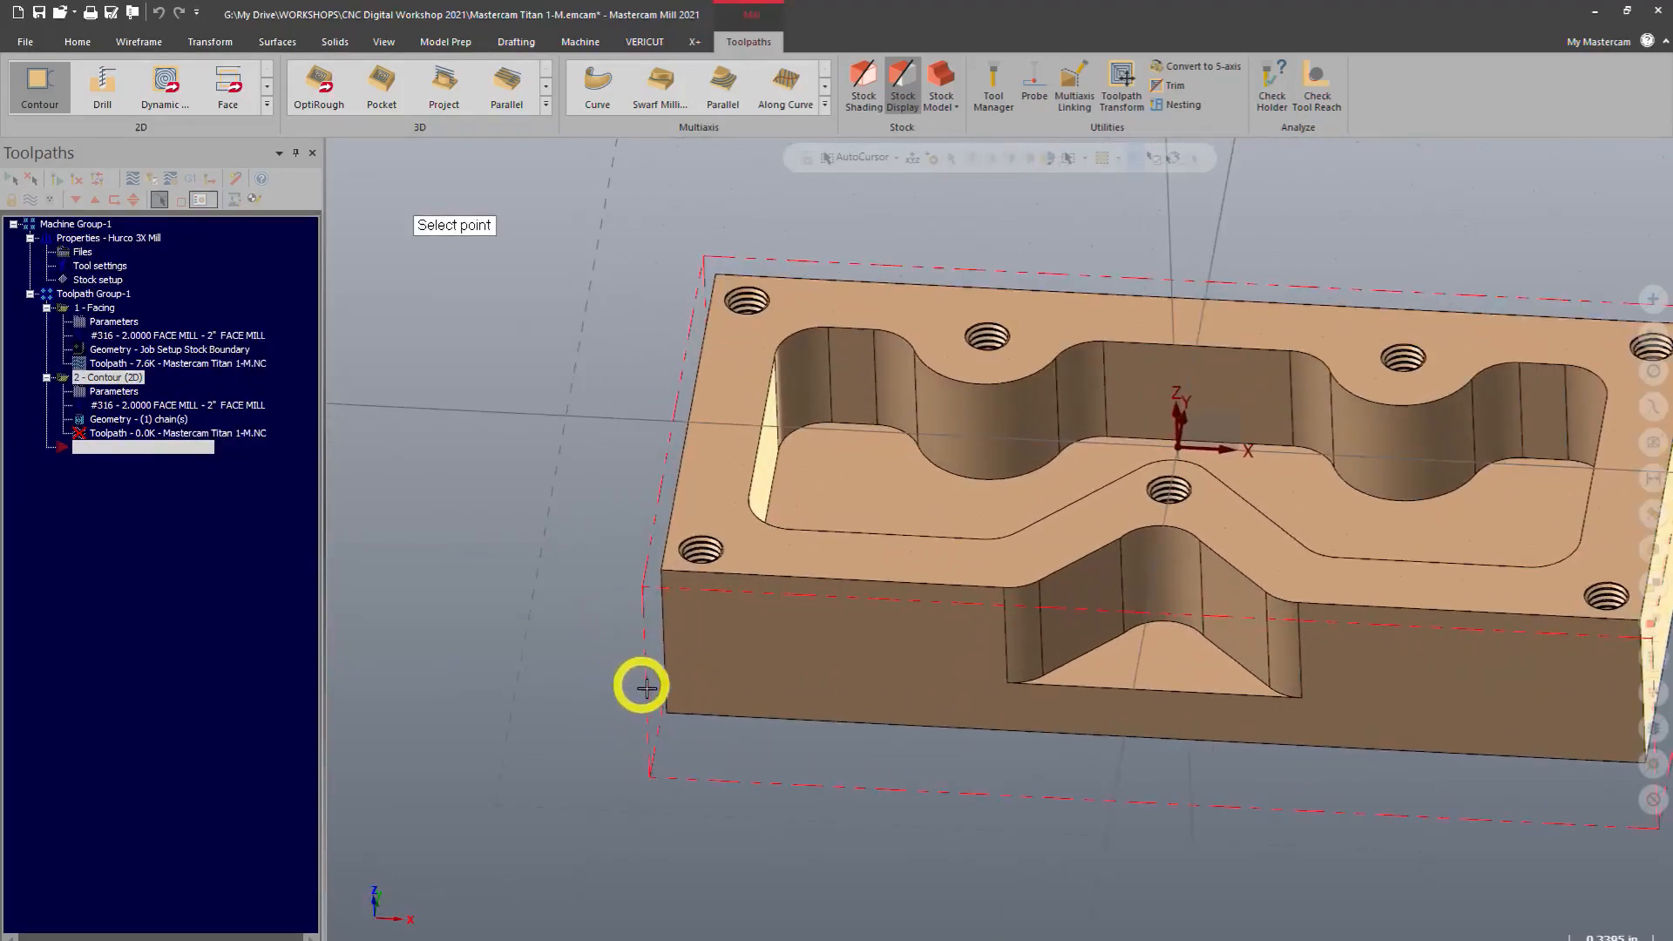
left_click(660, 571)
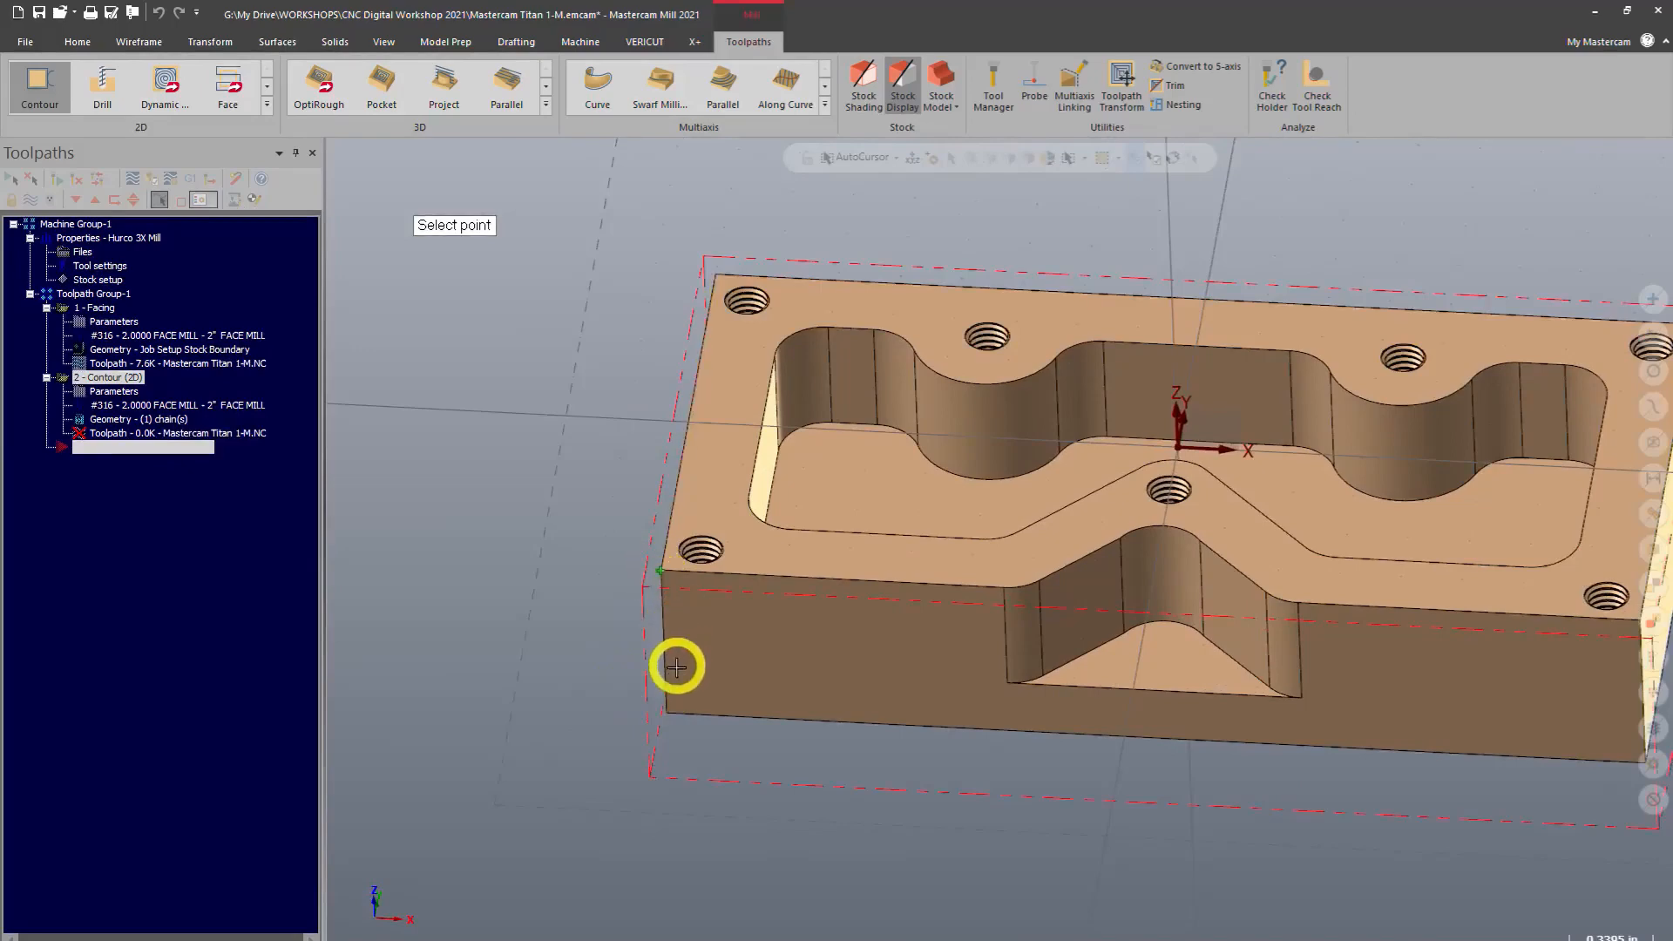
left_click(664, 719)
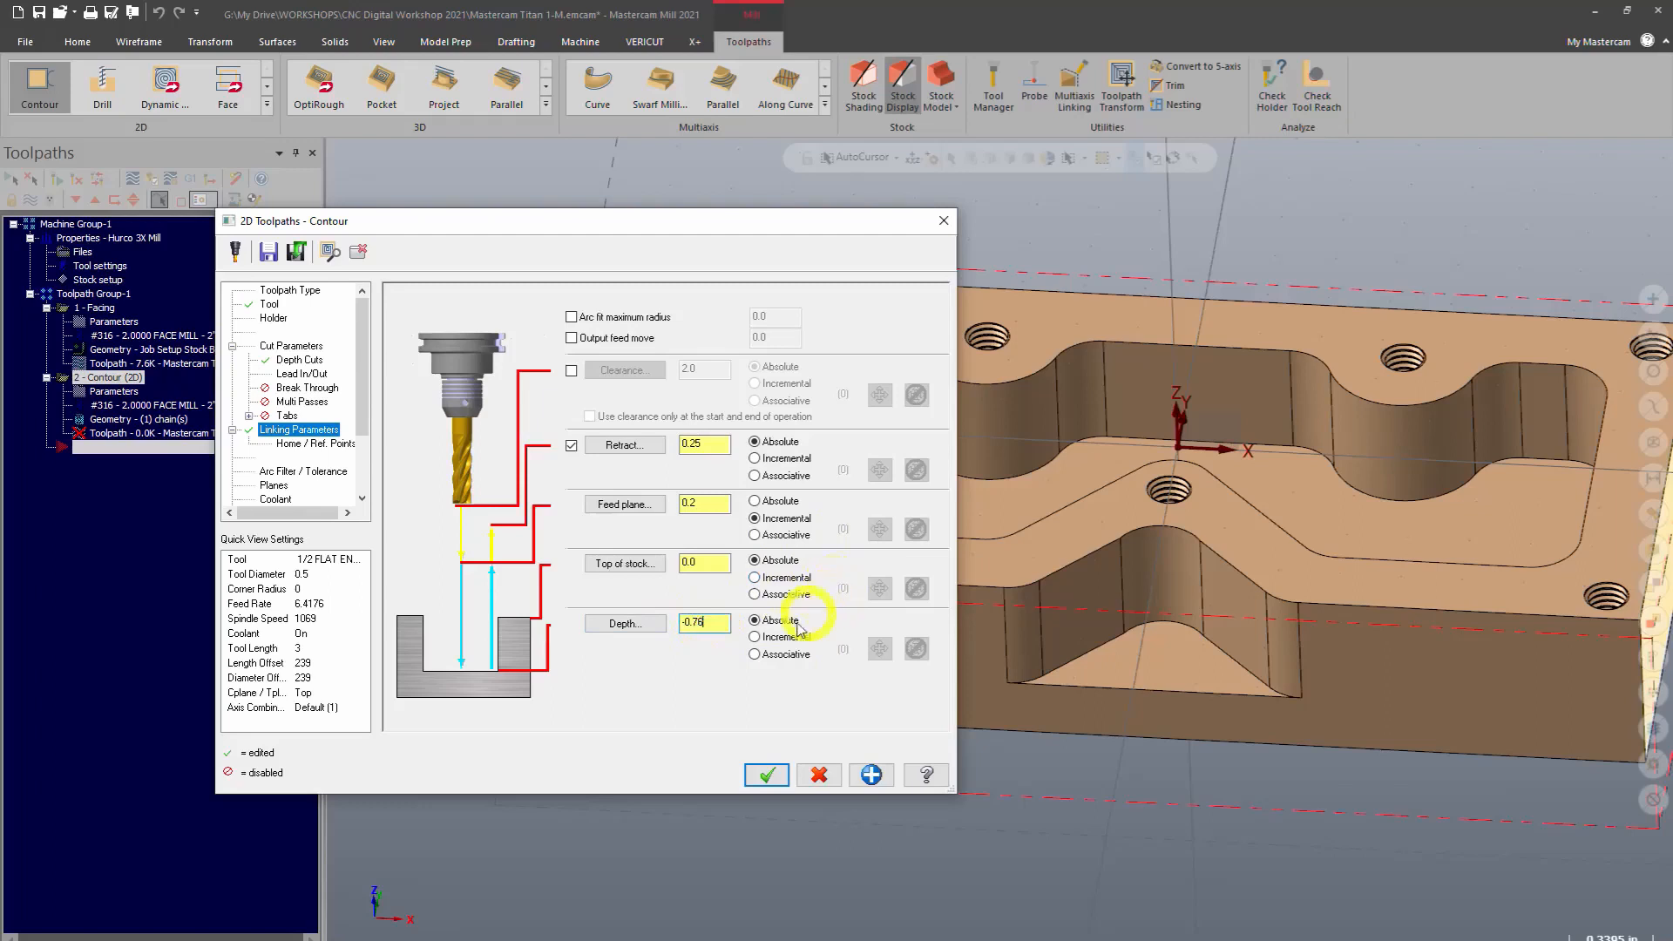
left_click(755, 777)
Inspect the generated contour toolpath around the part from several angles and in top view
scroll(516, 614, "down", 2)
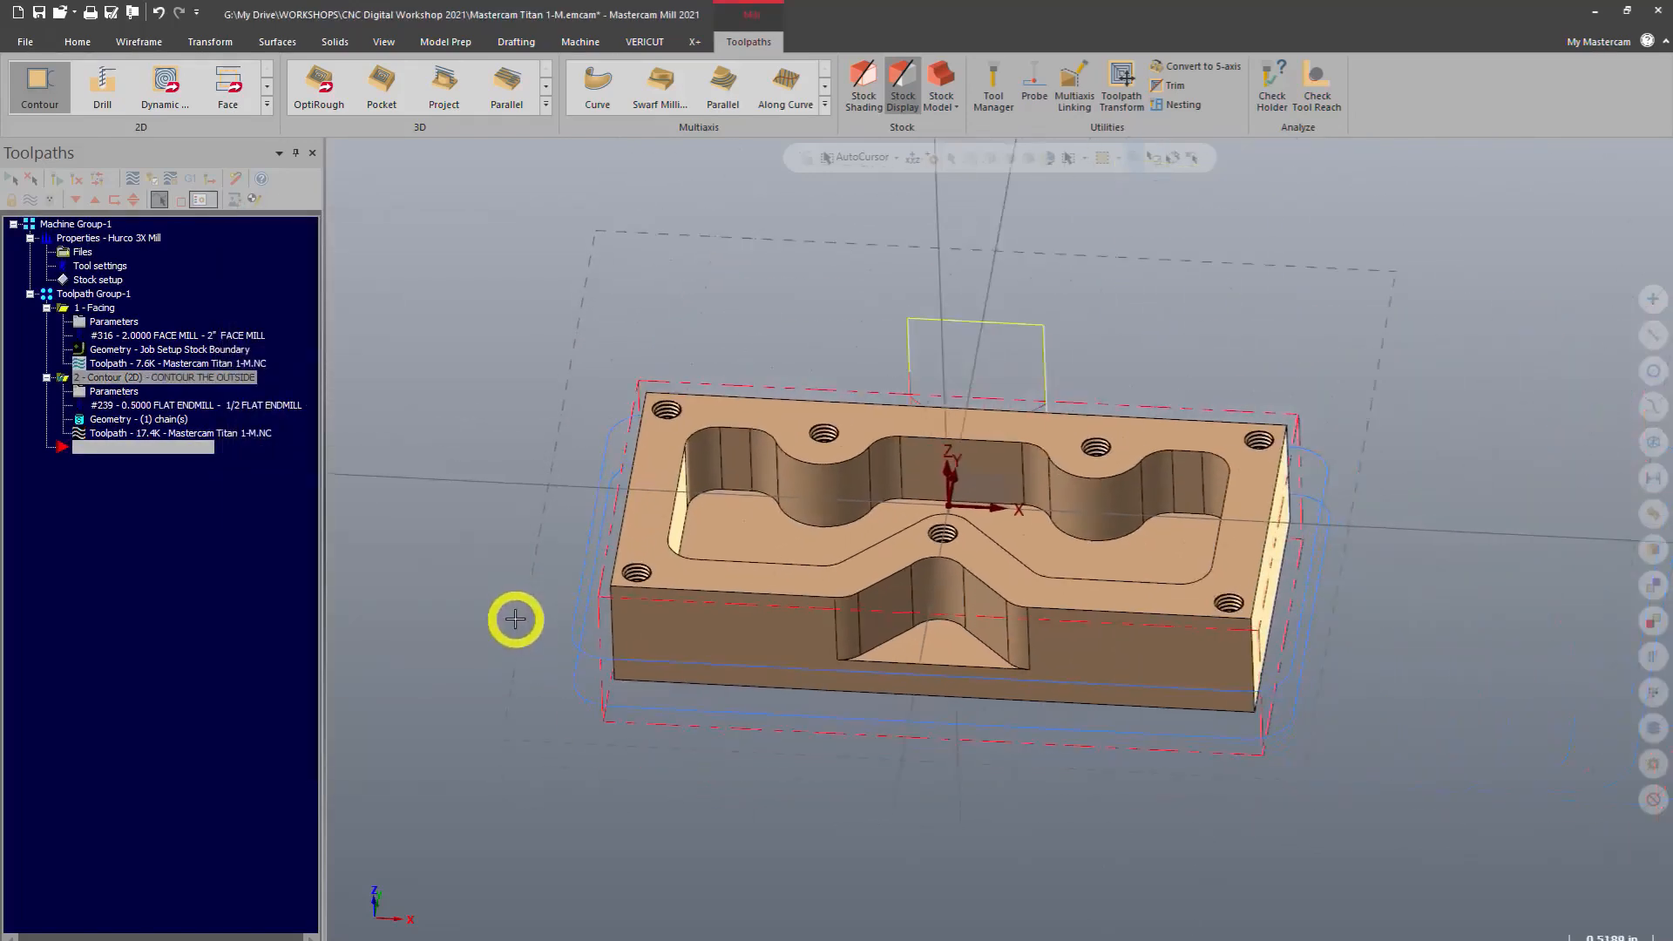
scroll(906, 702, "down", 2)
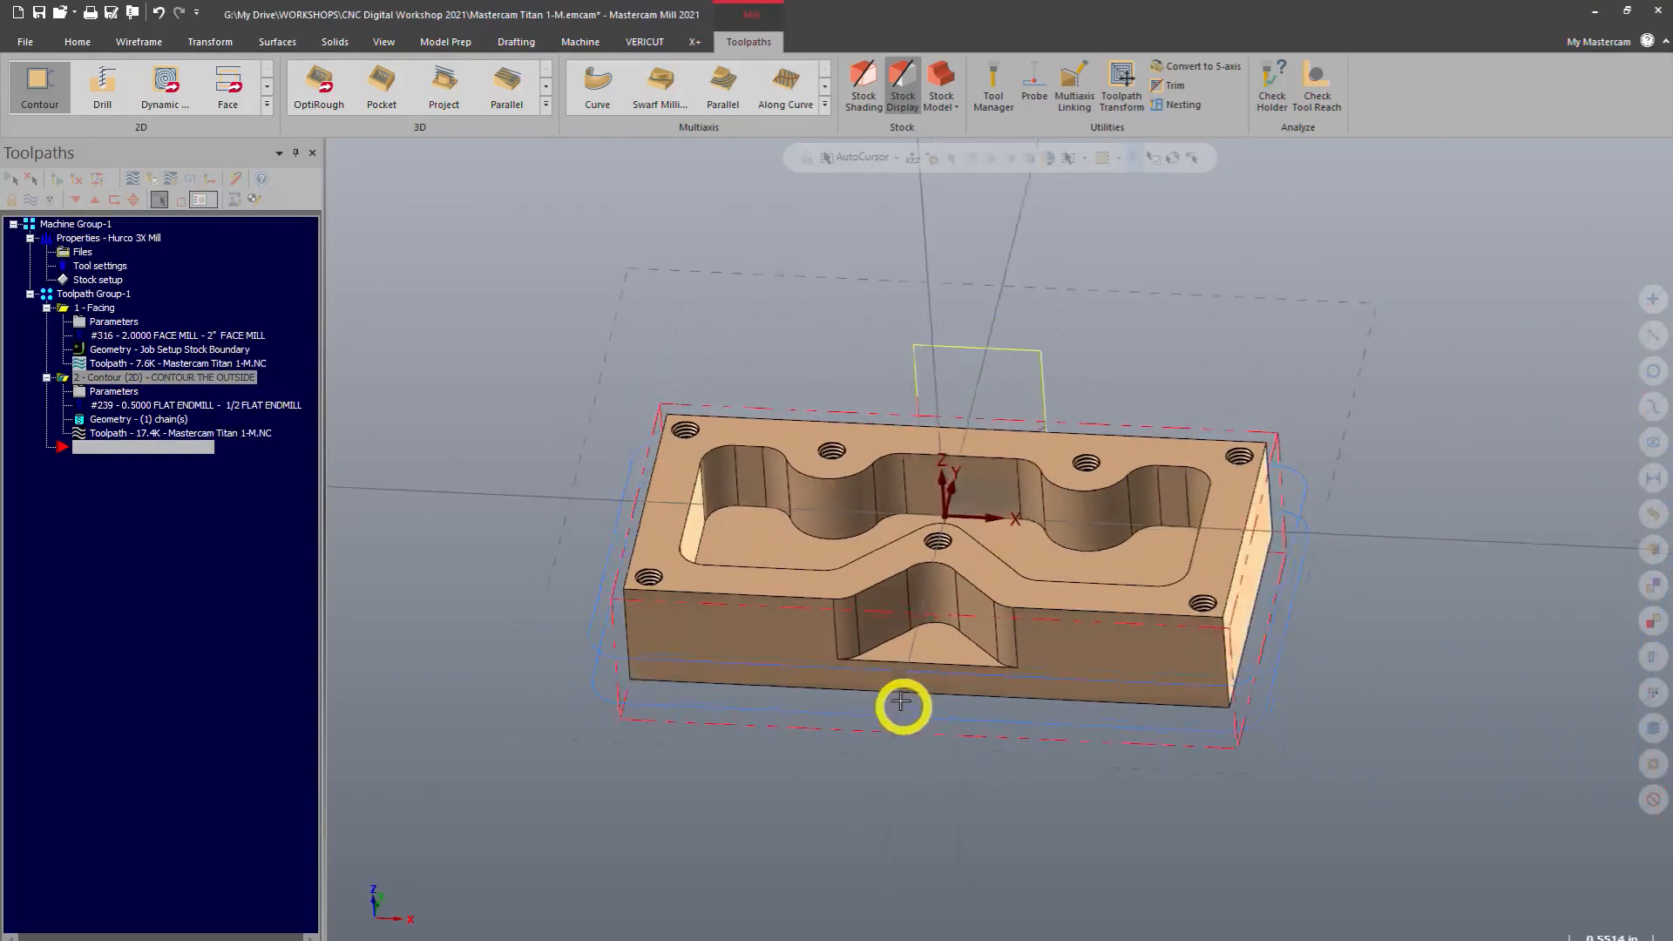
middle_click_drag(901, 701, 583, 646)
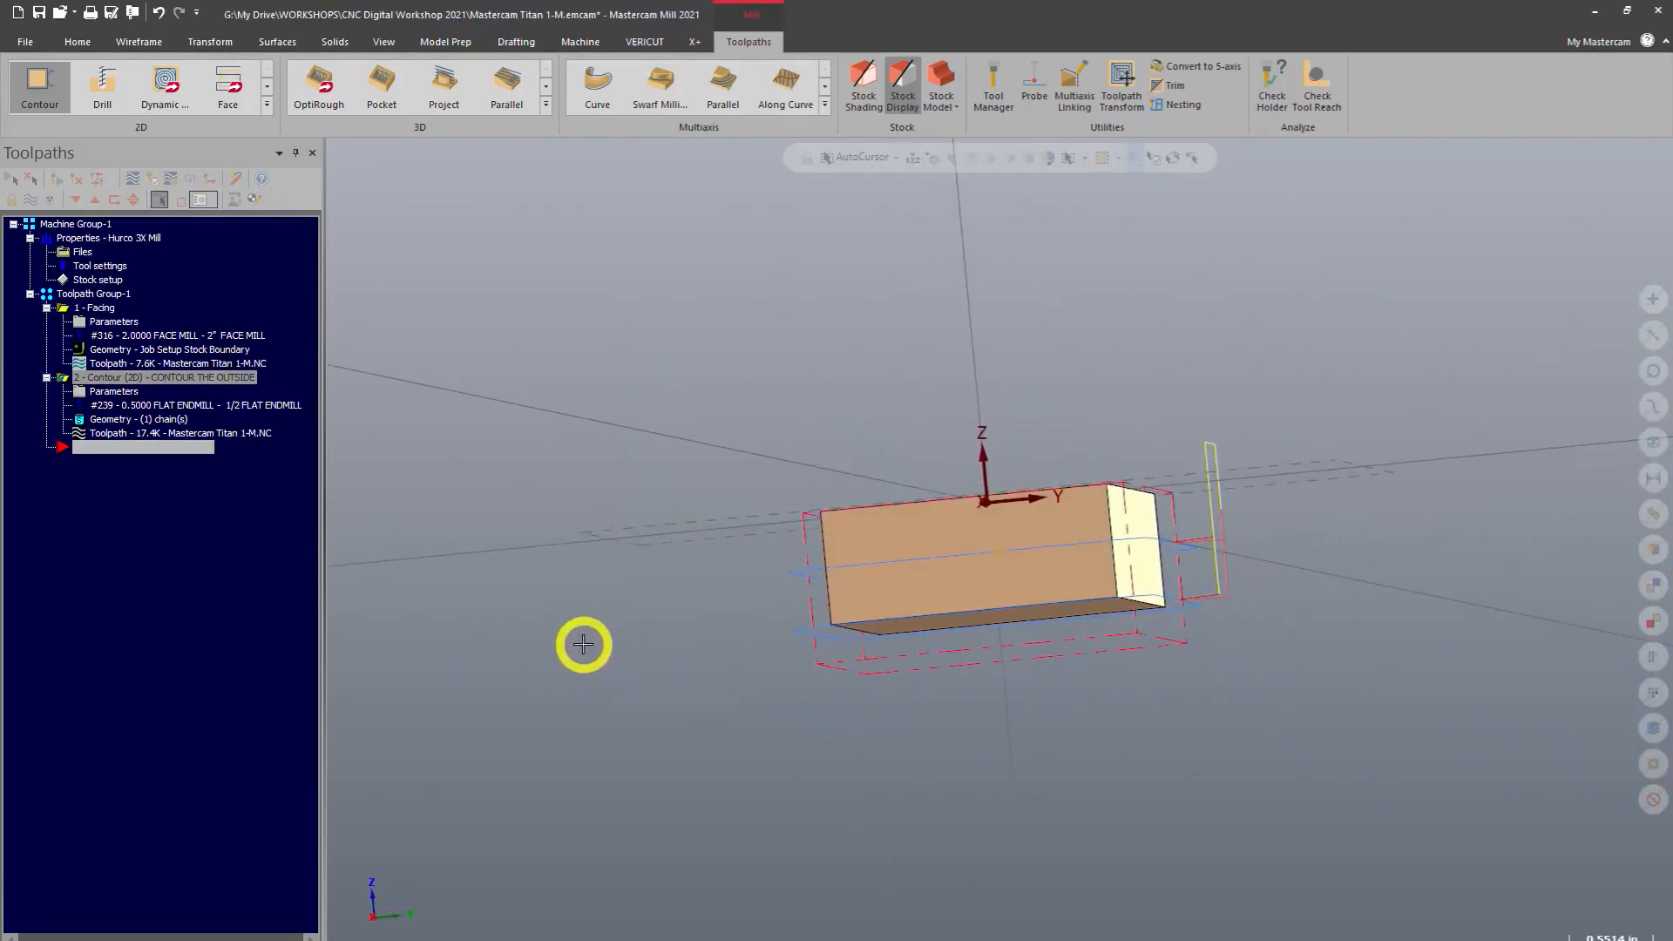
right_click(649, 638)
left_click(706, 750)
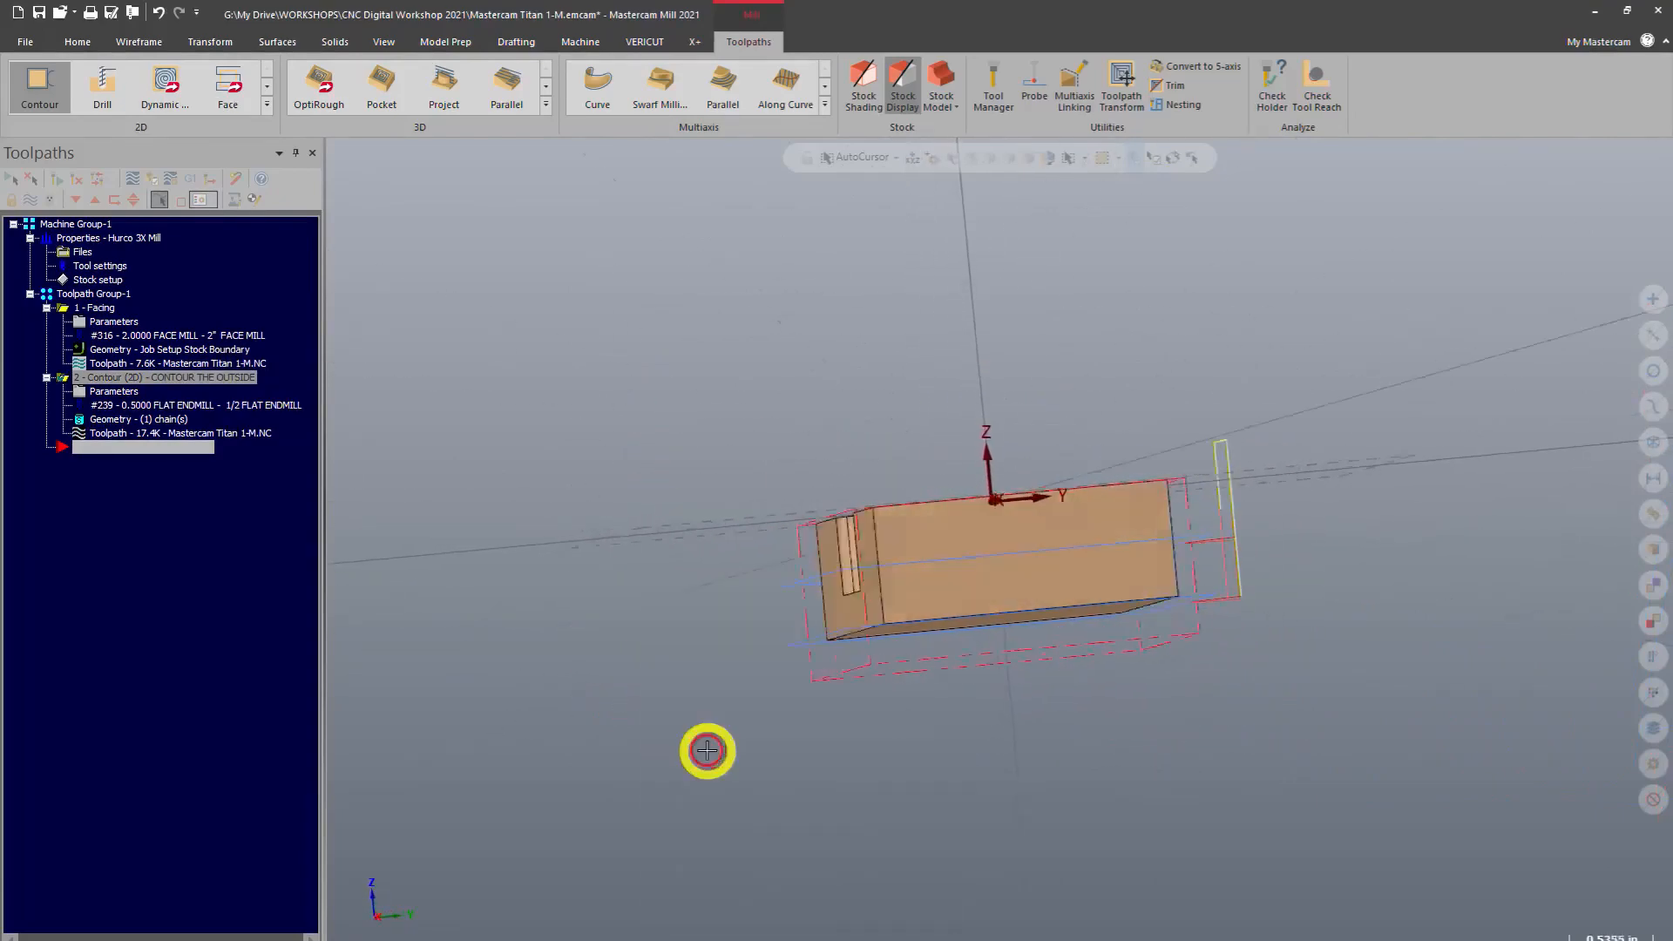
scroll(707, 751, "up", 5)
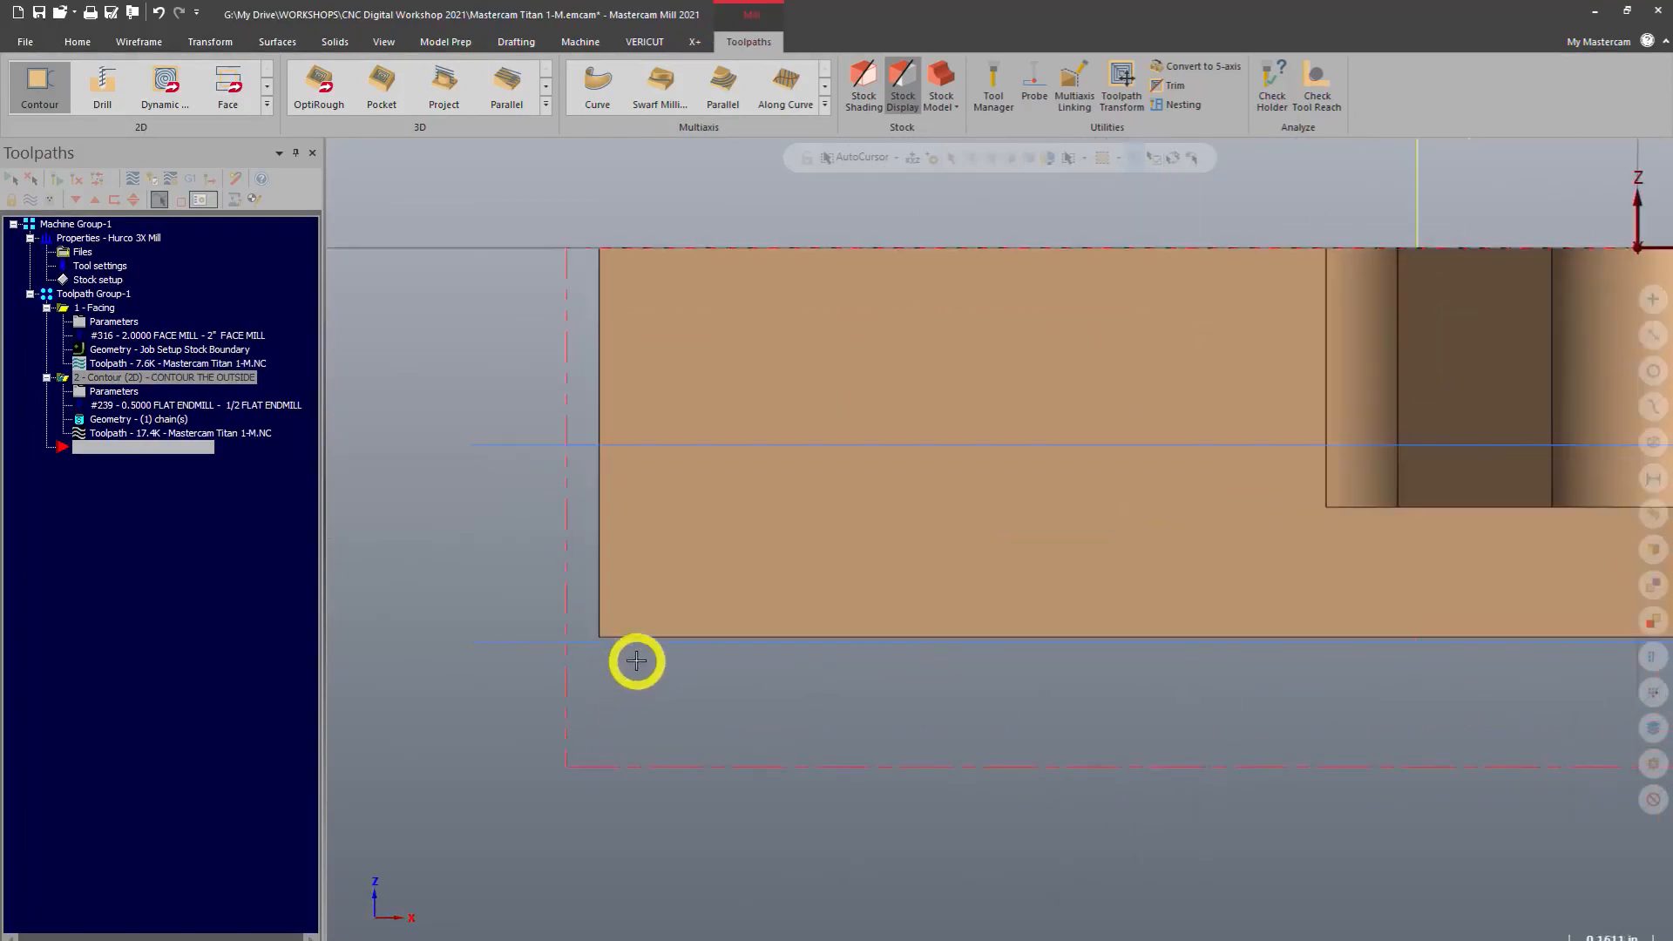
scroll(637, 660, "up", 1)
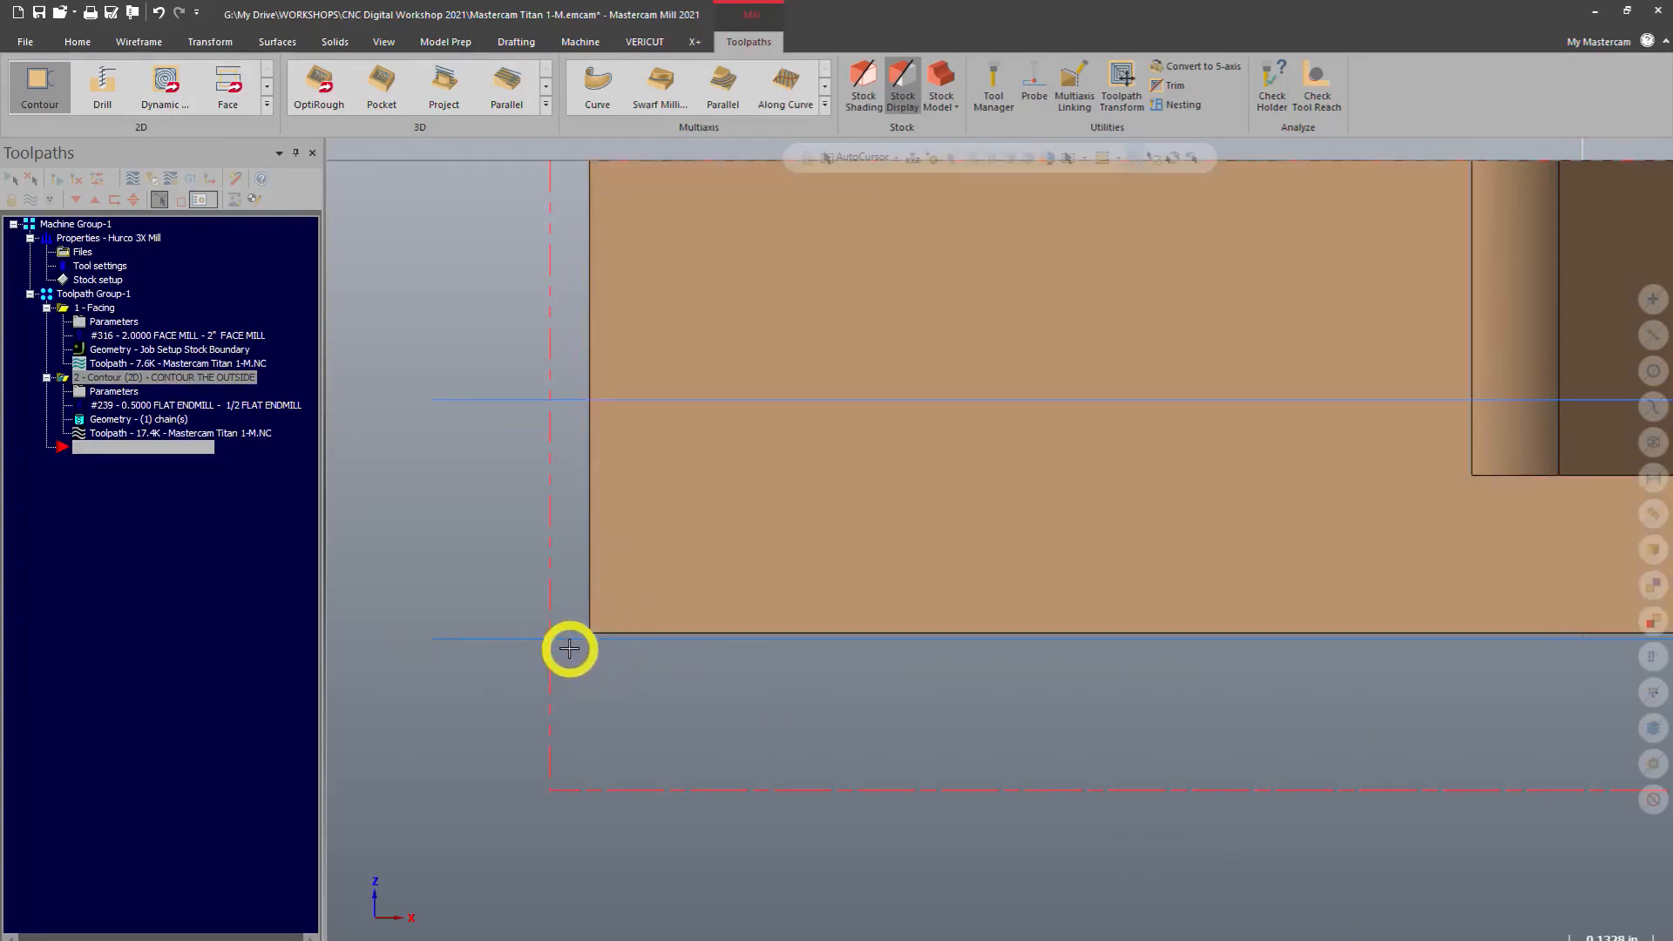
scroll(645, 680, "down", 5)
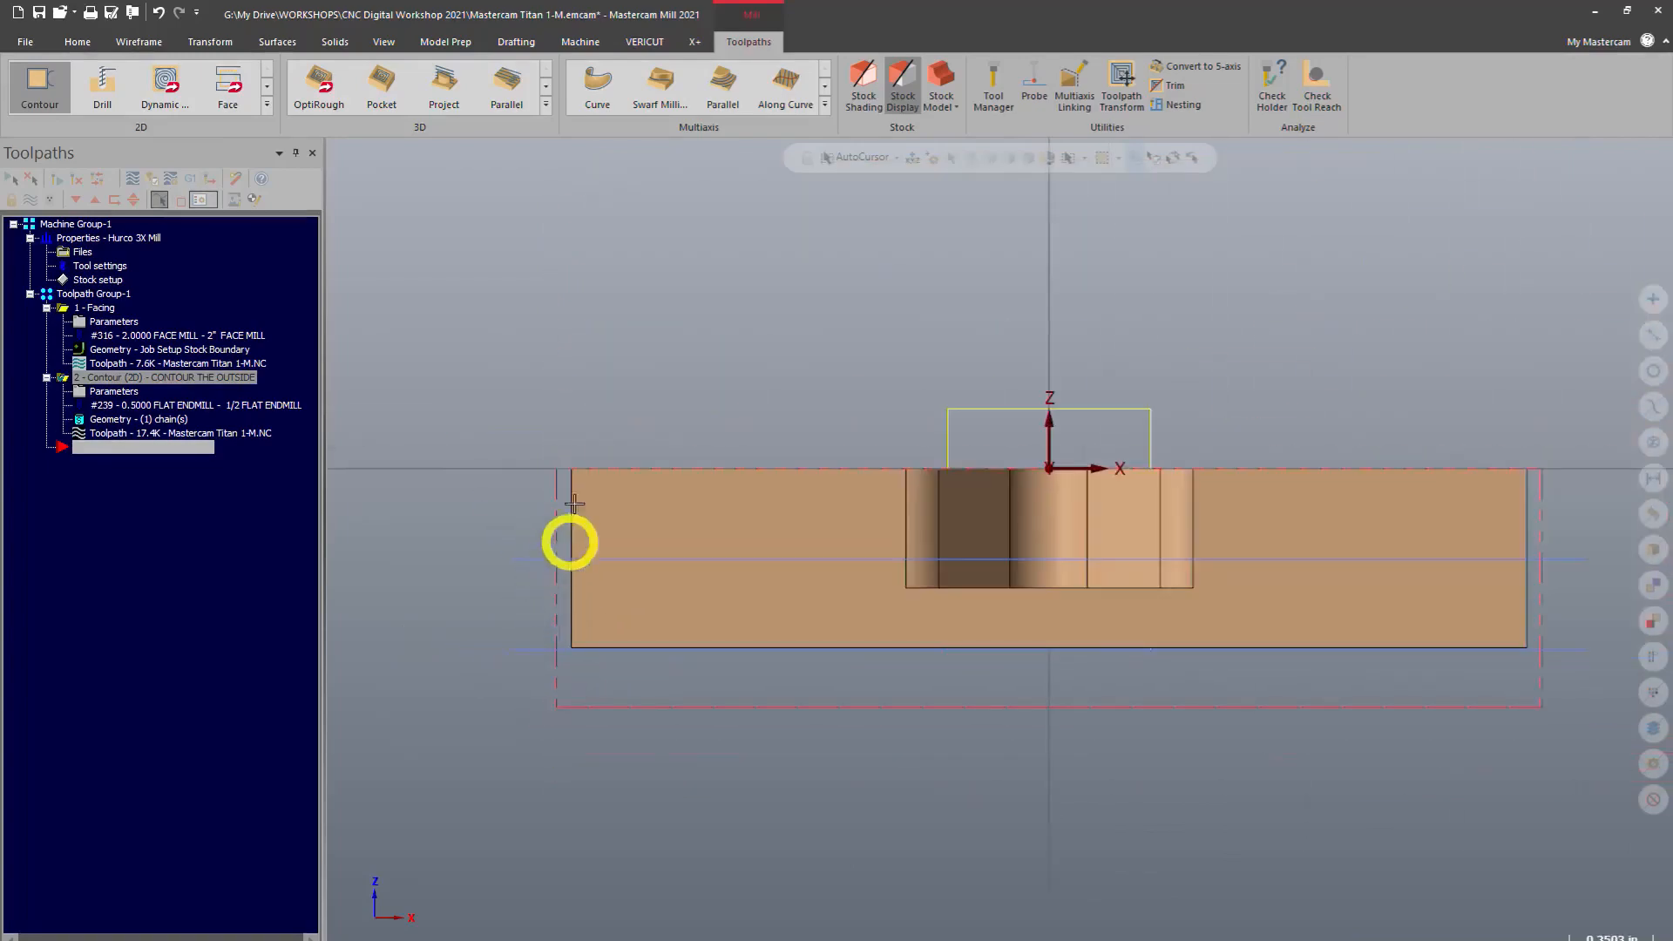
middle_click_drag(567, 537, 1076, 212)
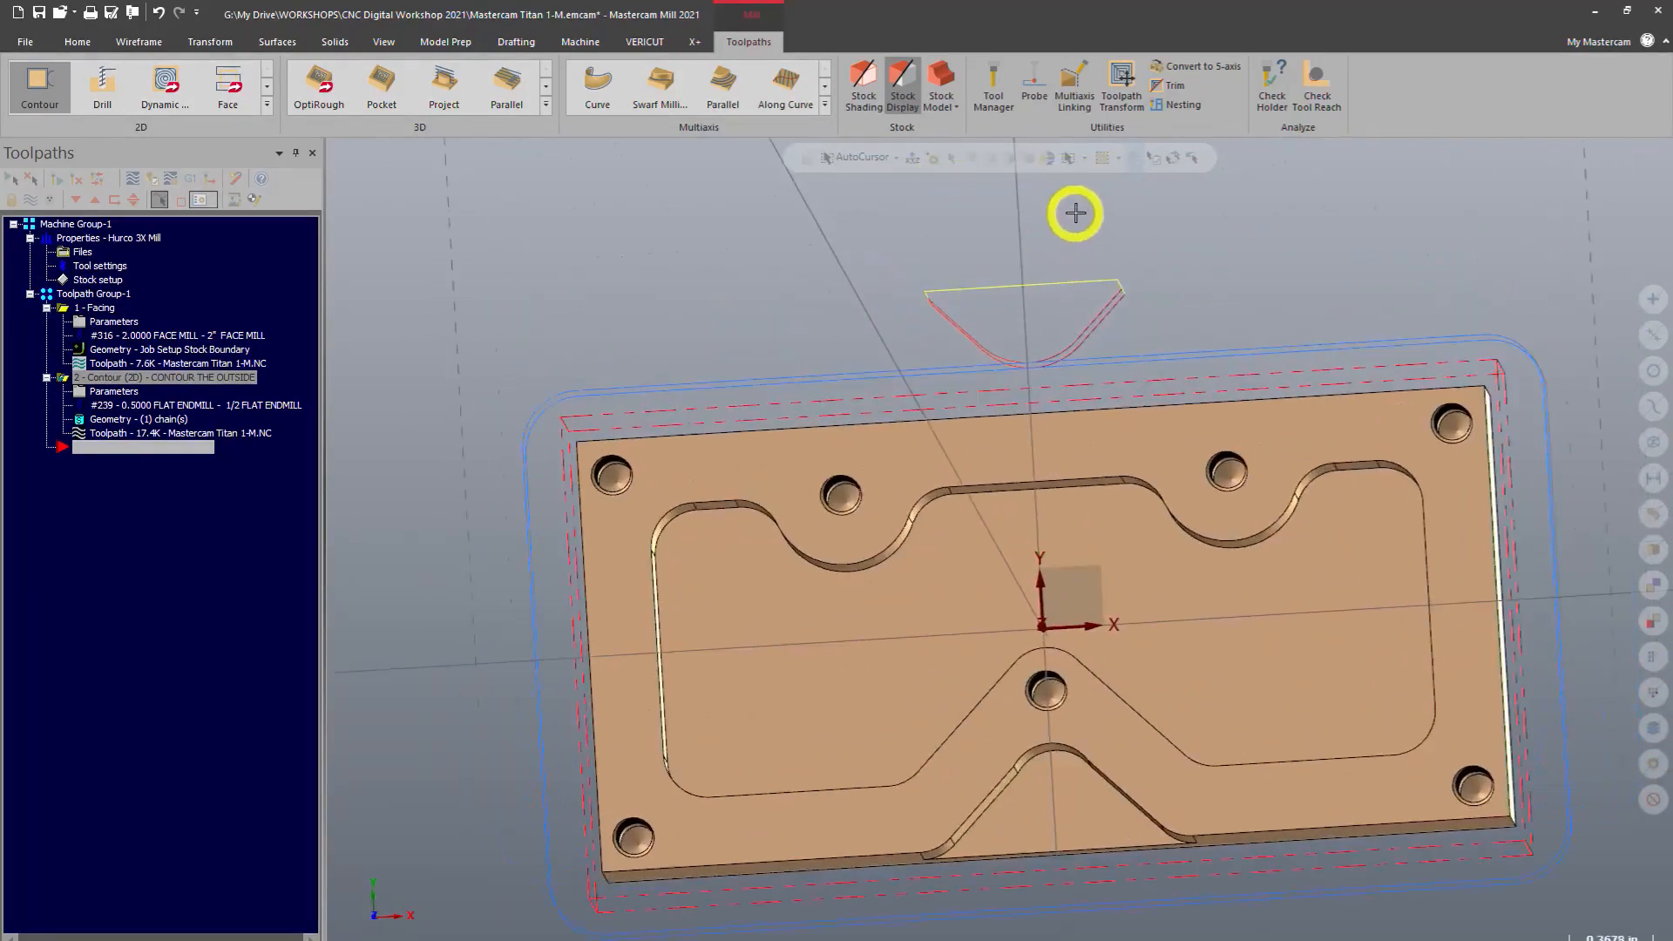
scroll(1086, 222, "up", 3)
scroll(1086, 222, "up", 1)
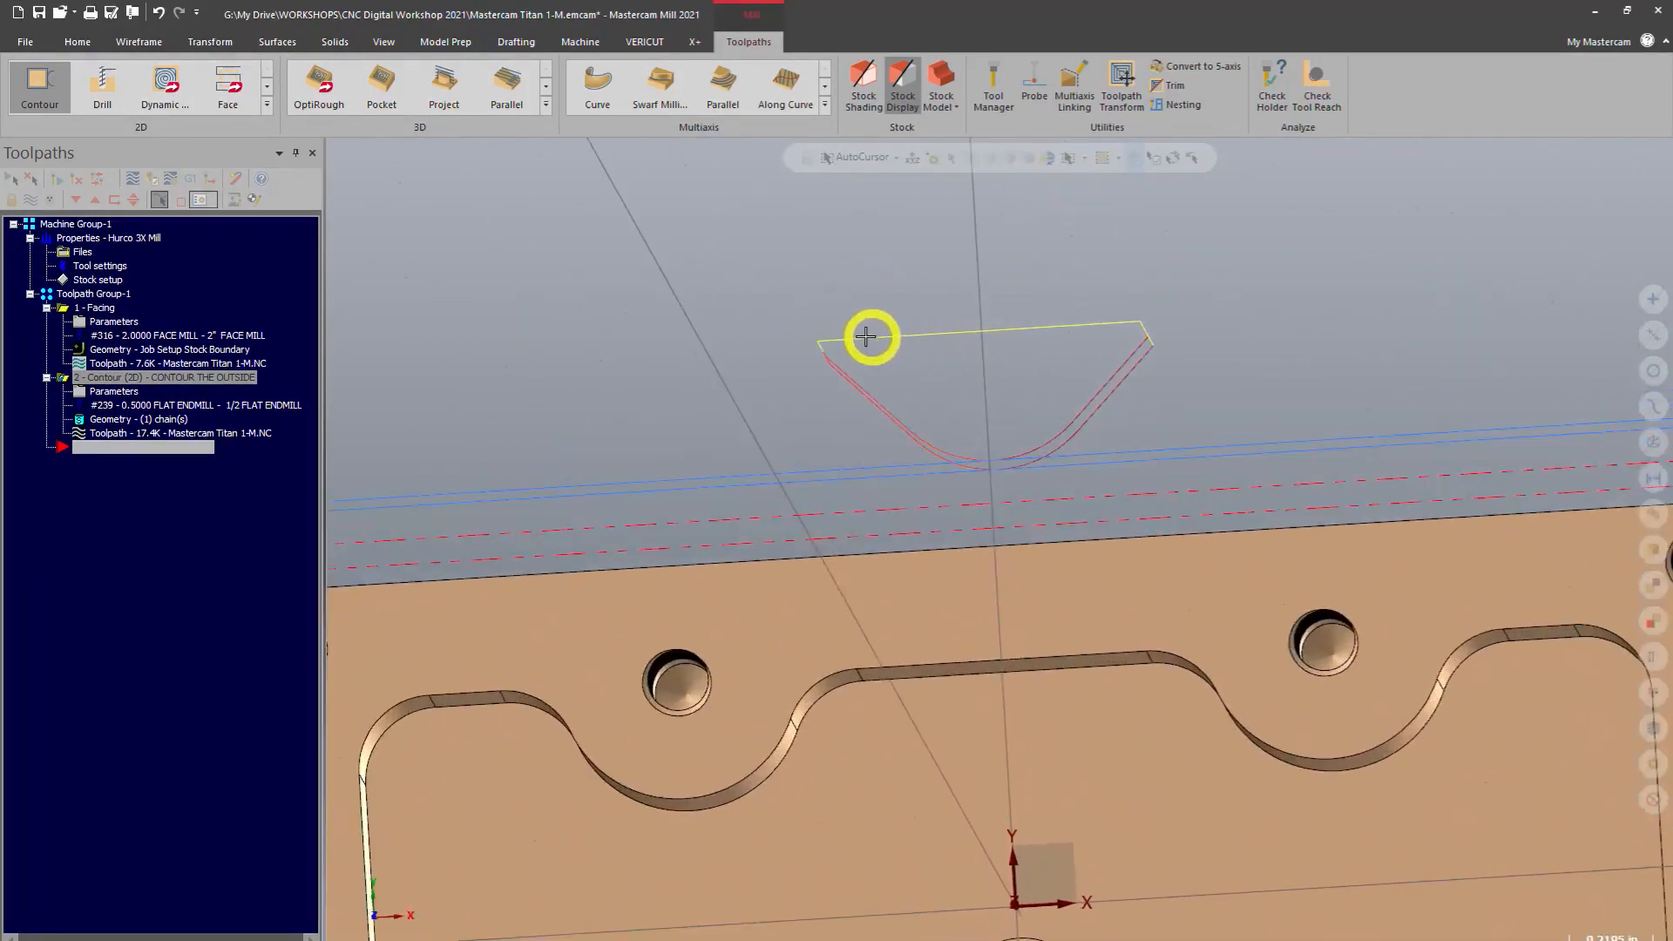
middle_click_drag(909, 404, 898, 319)
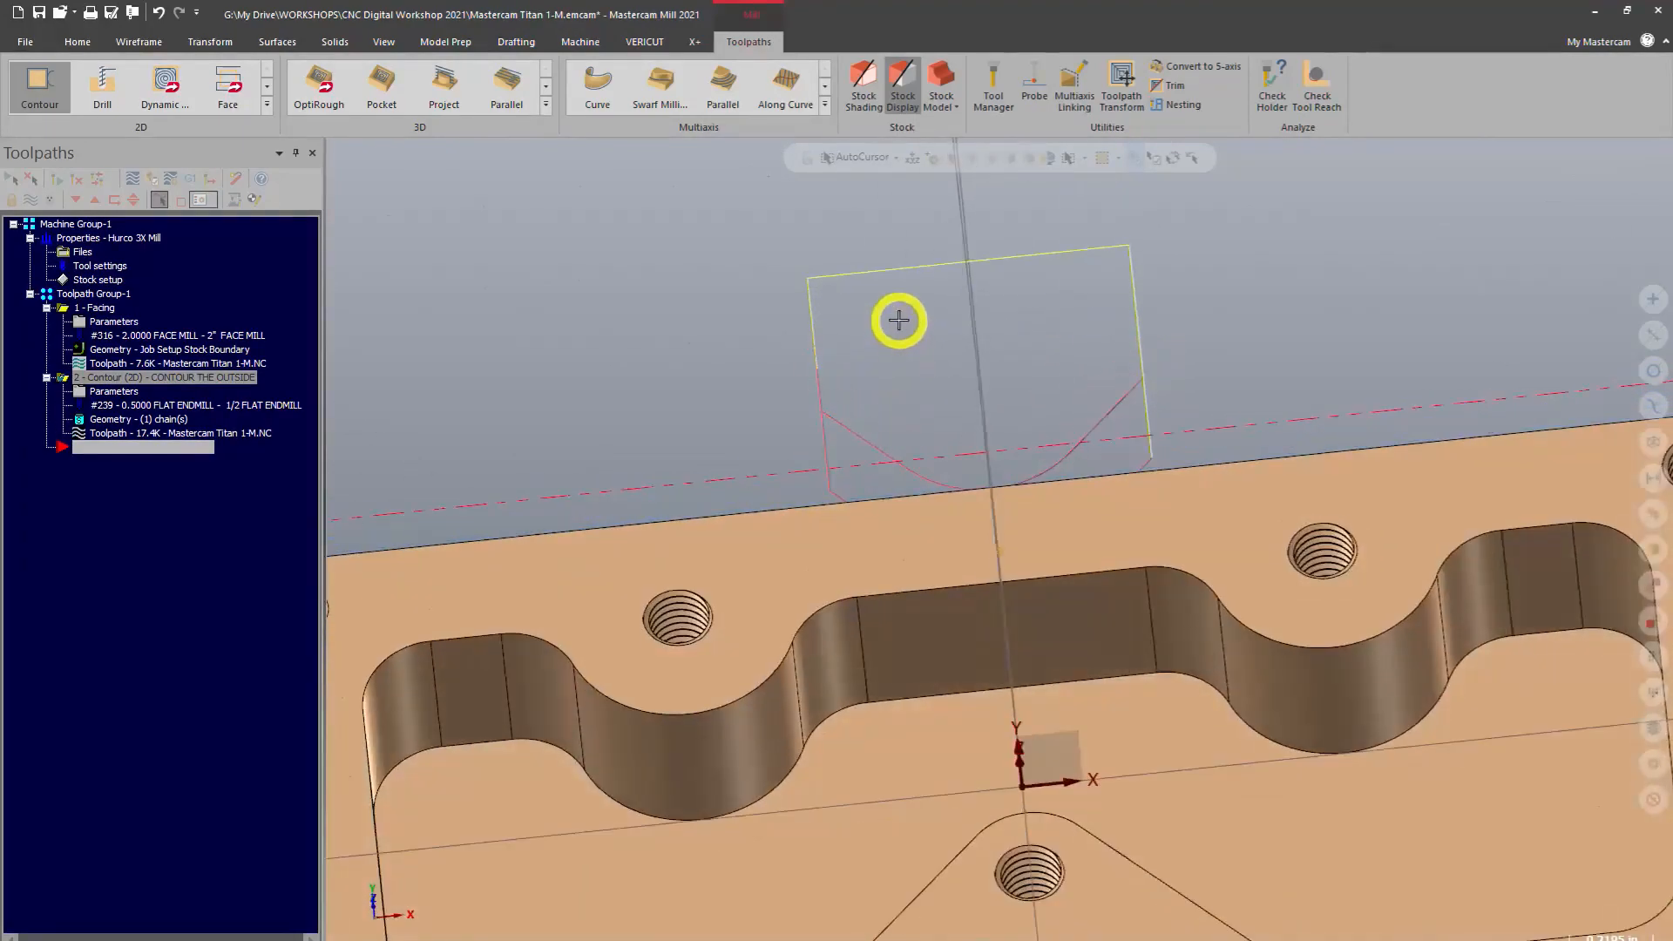
scroll(891, 321, "down", 2)
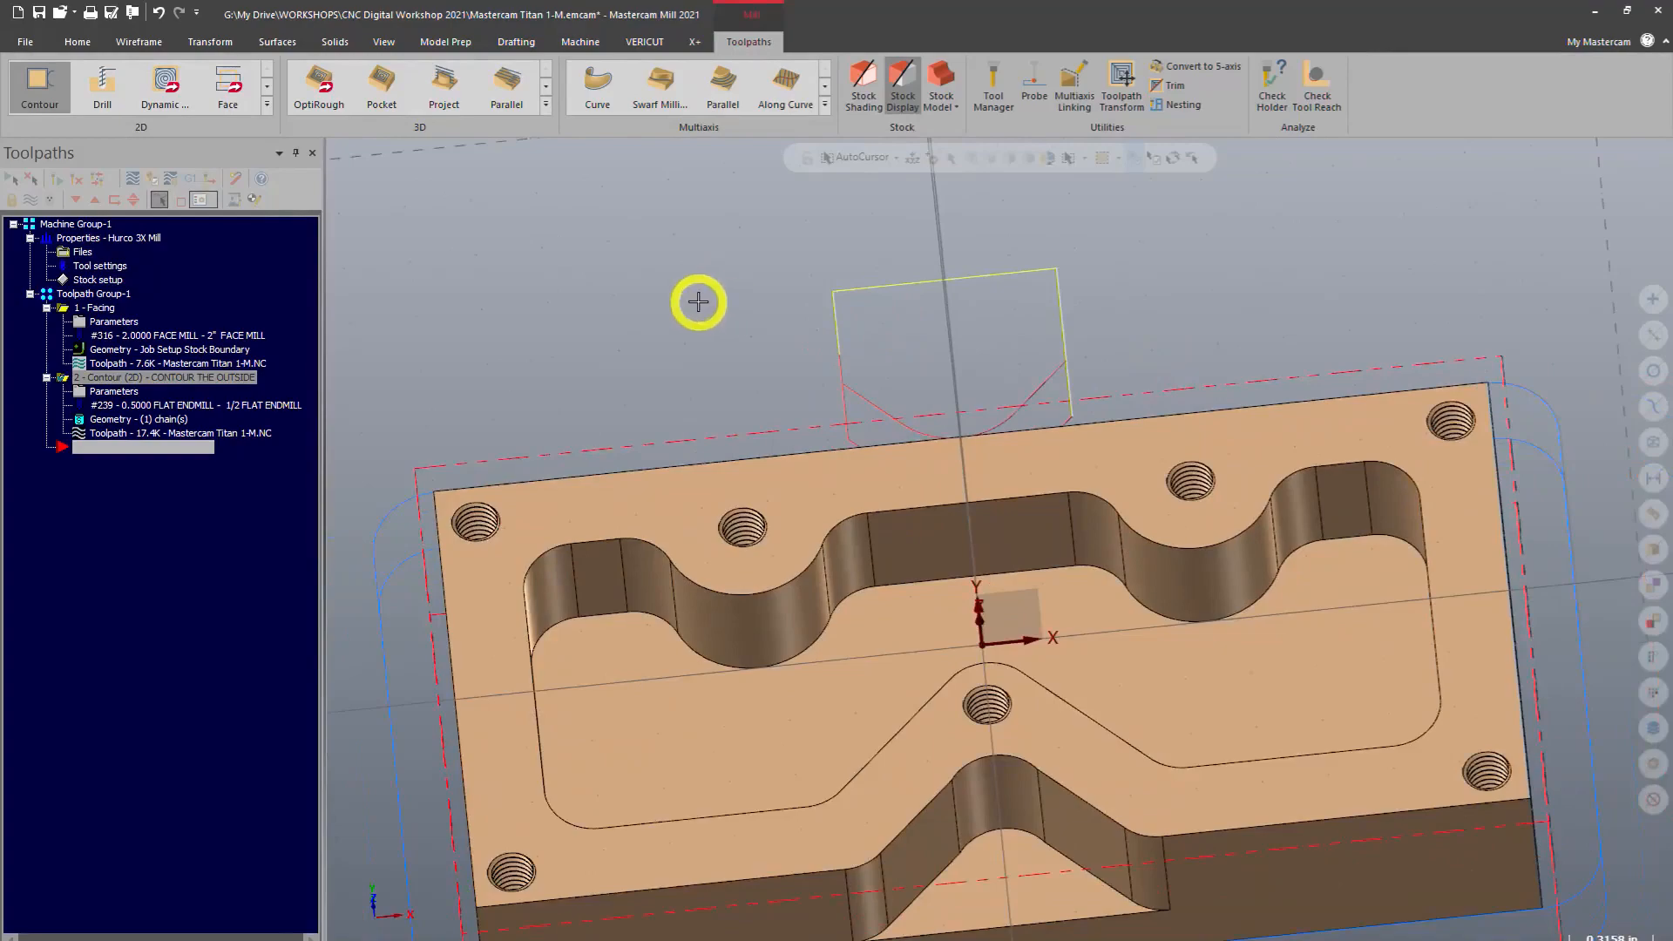
middle_click_drag(695, 299, 714, 377)
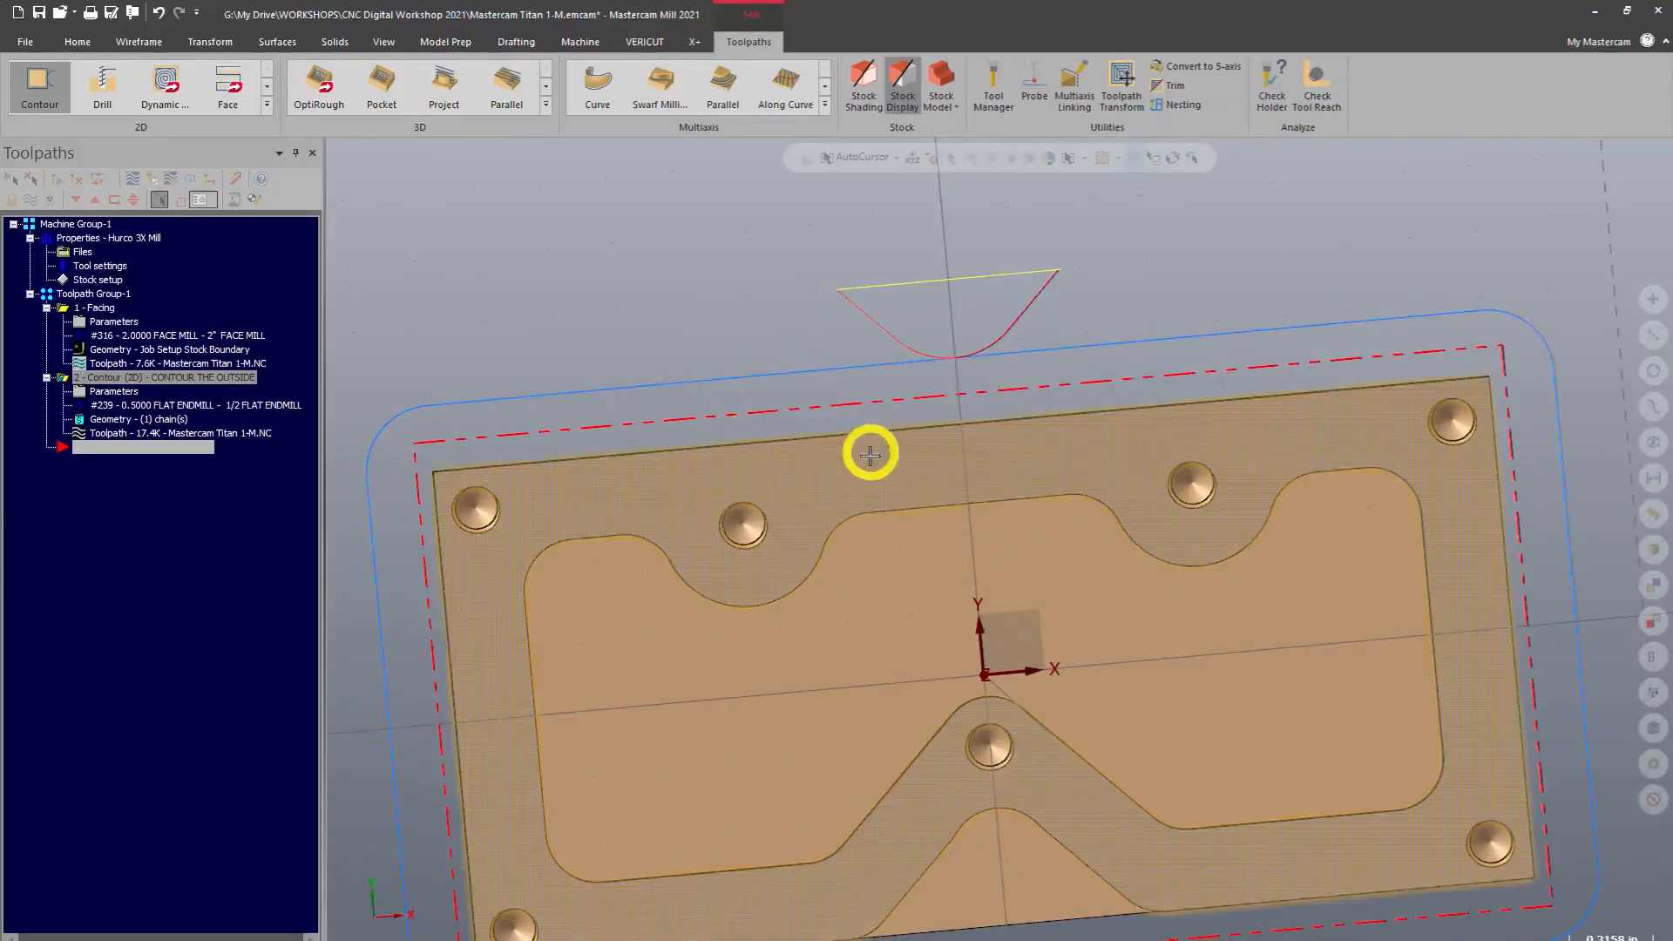
scroll(1090, 523, "down", 2)
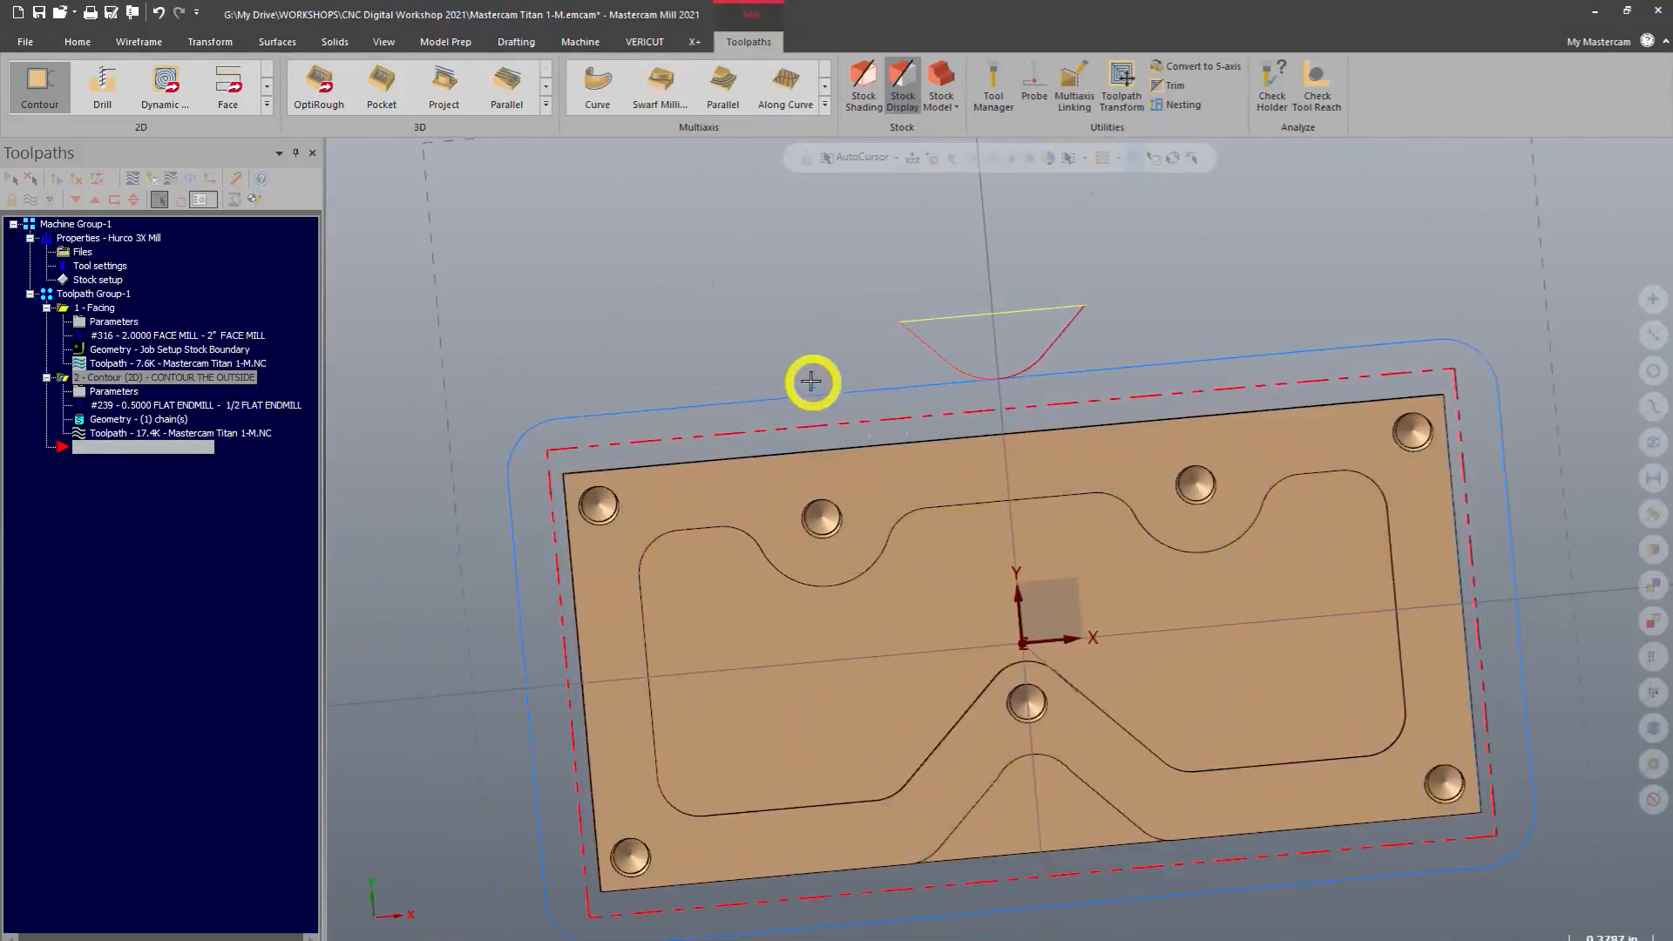
right_click(855, 358)
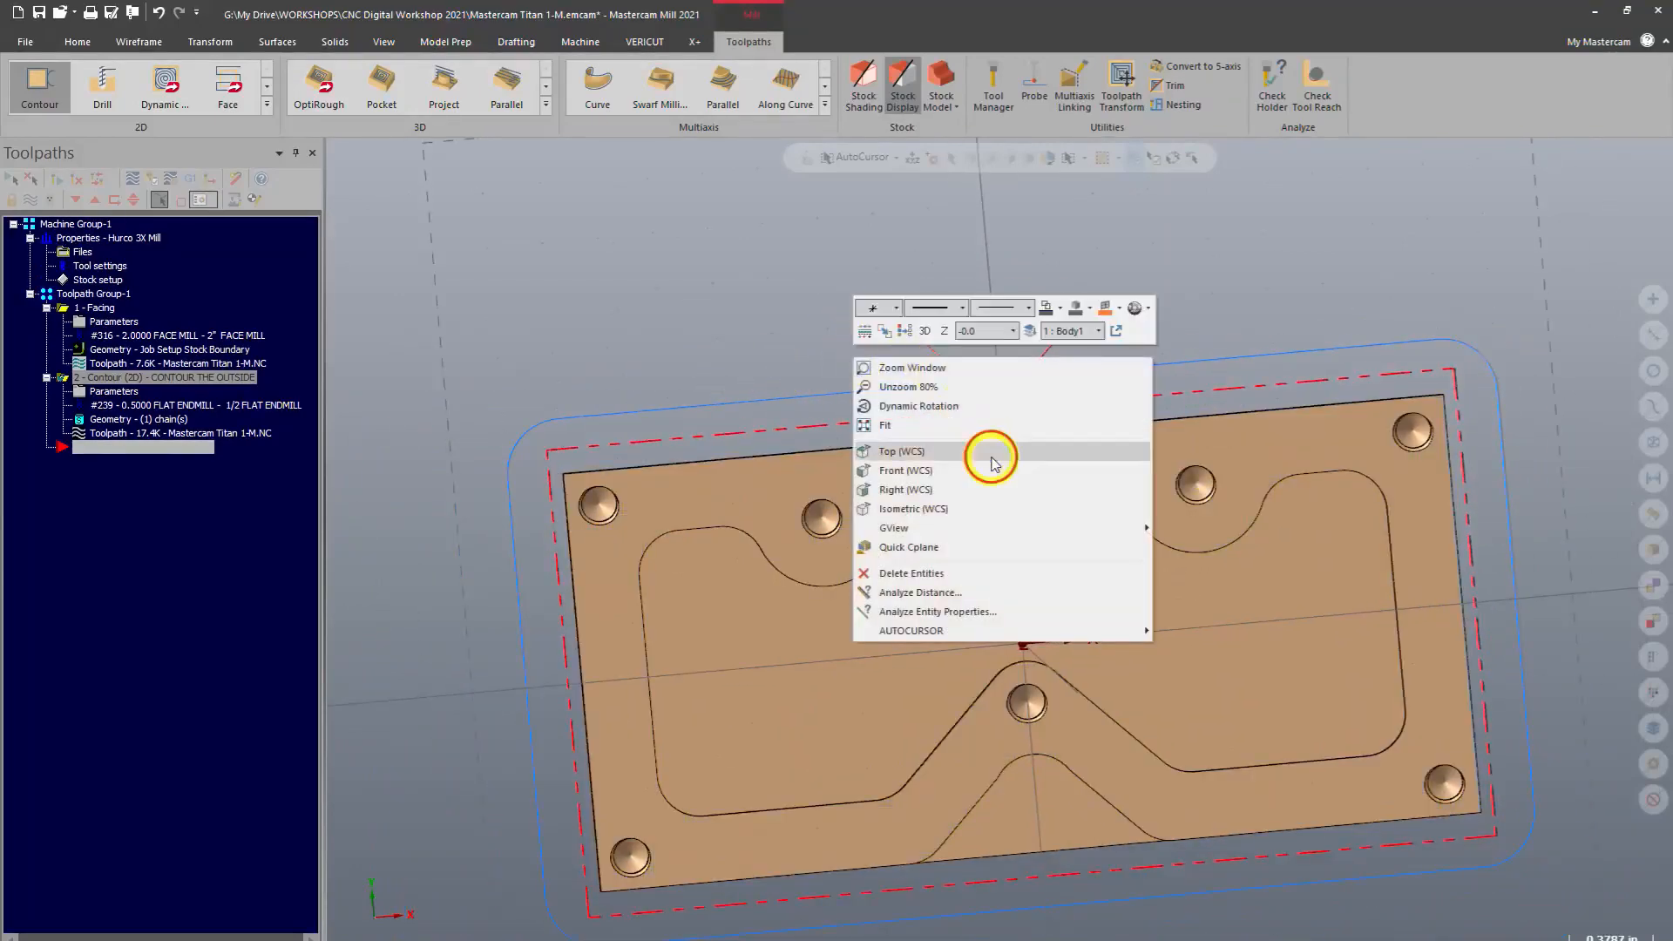
left_click(995, 463)
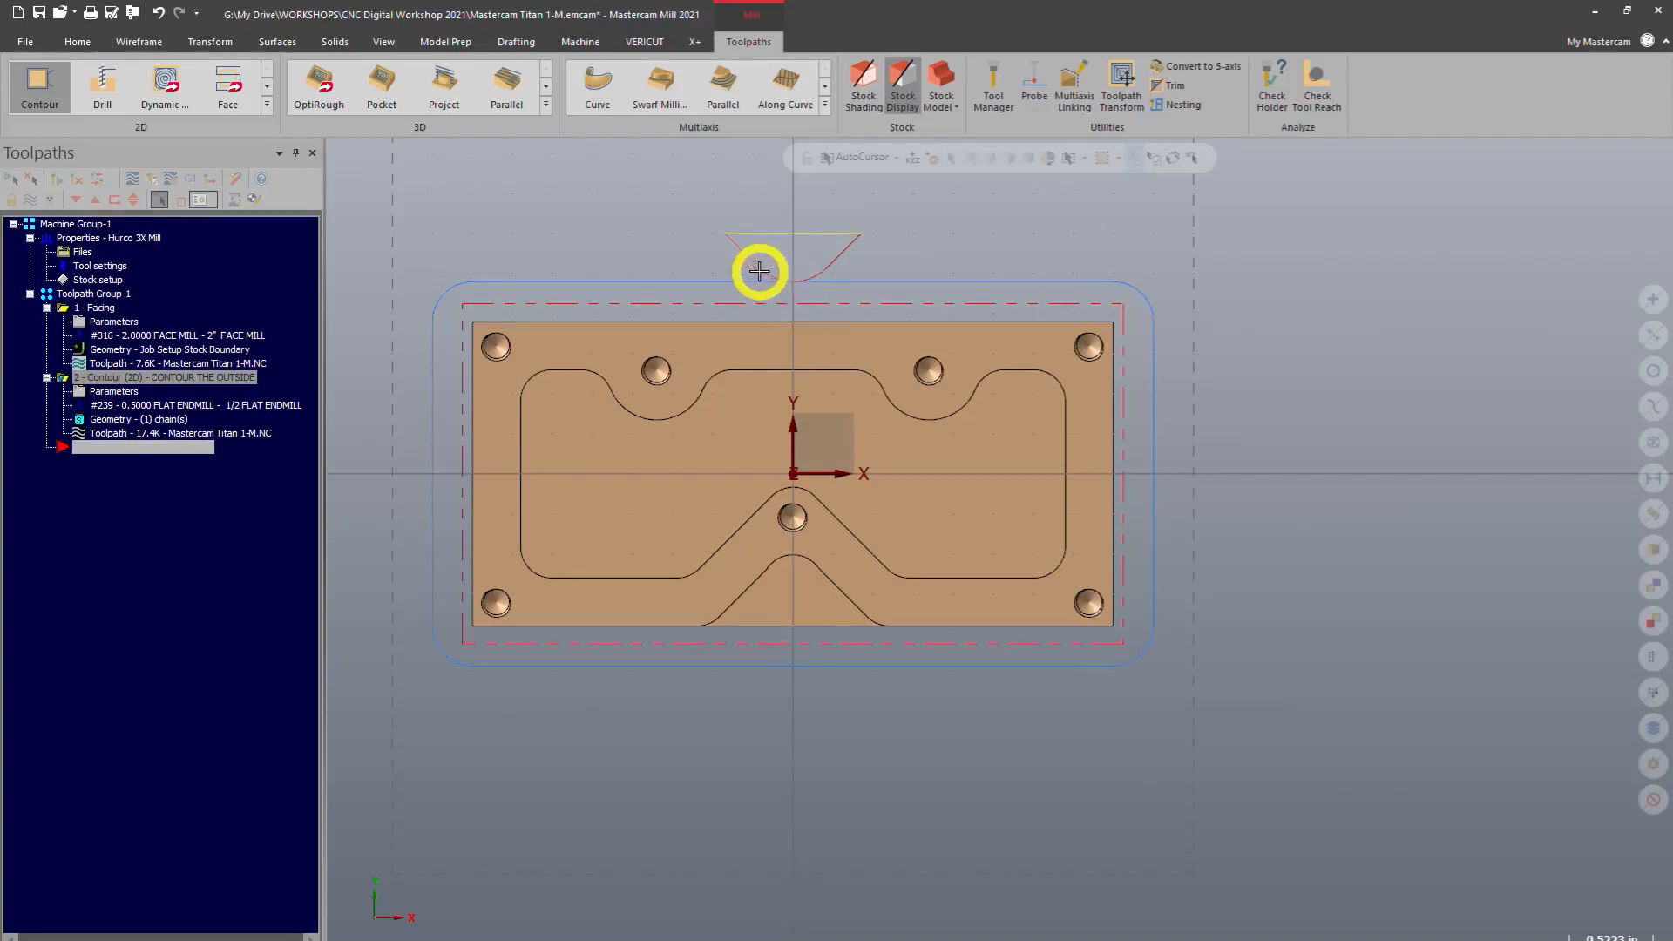
scroll(1139, 720, "down", 2)
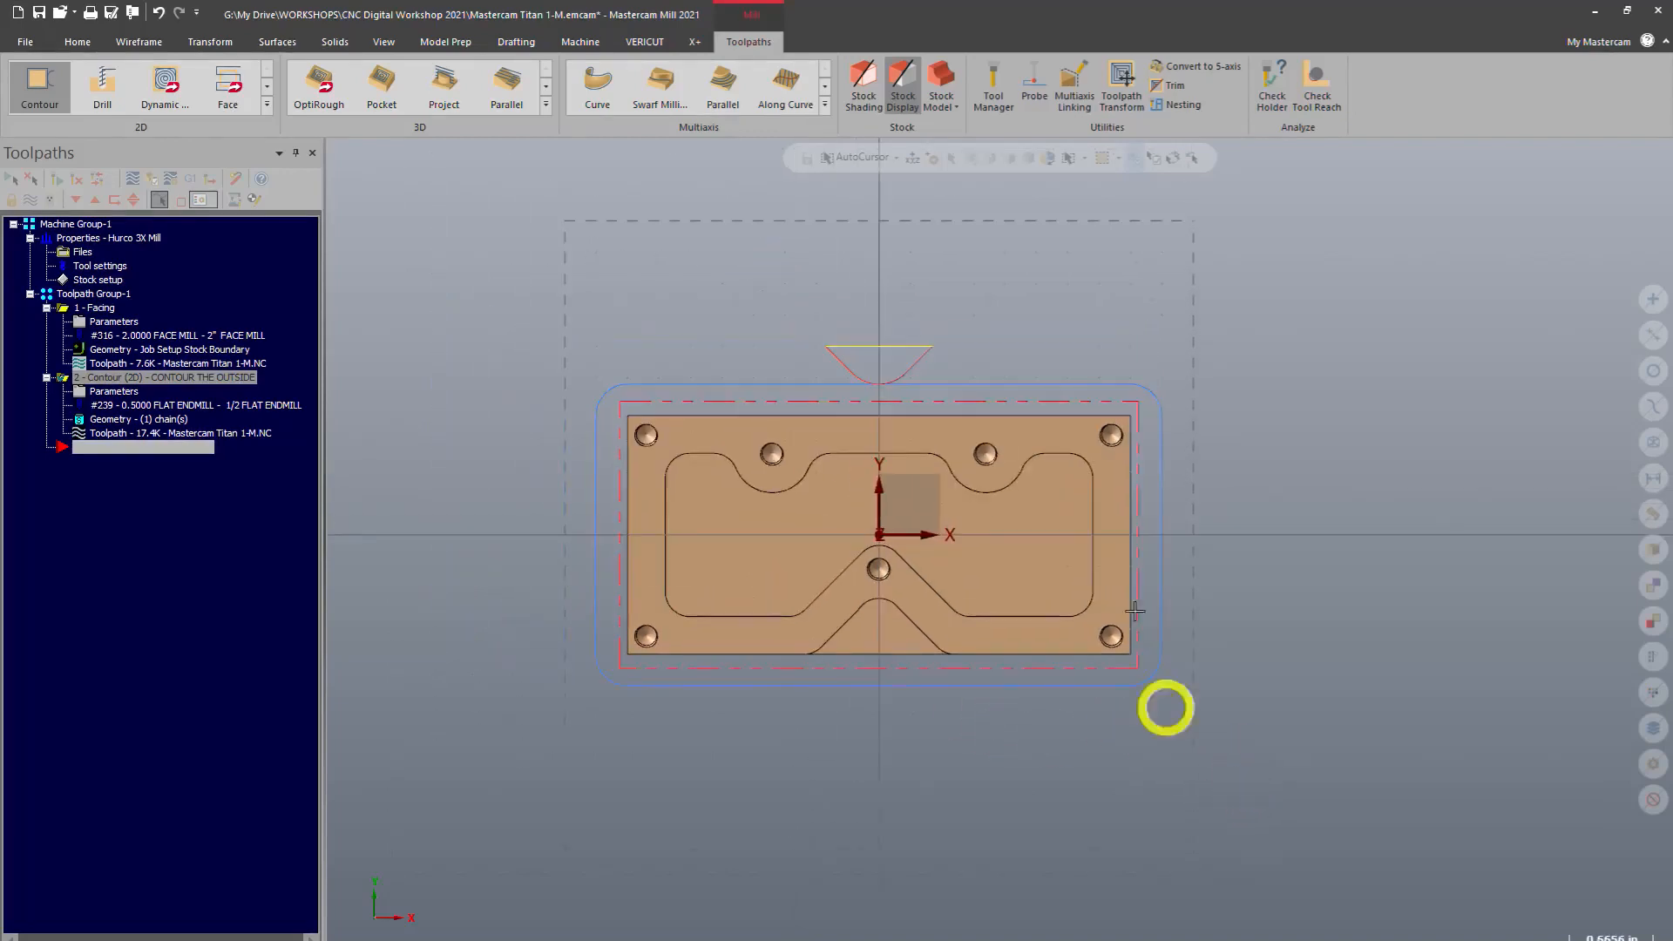
scroll(735, 311, "up", 3)
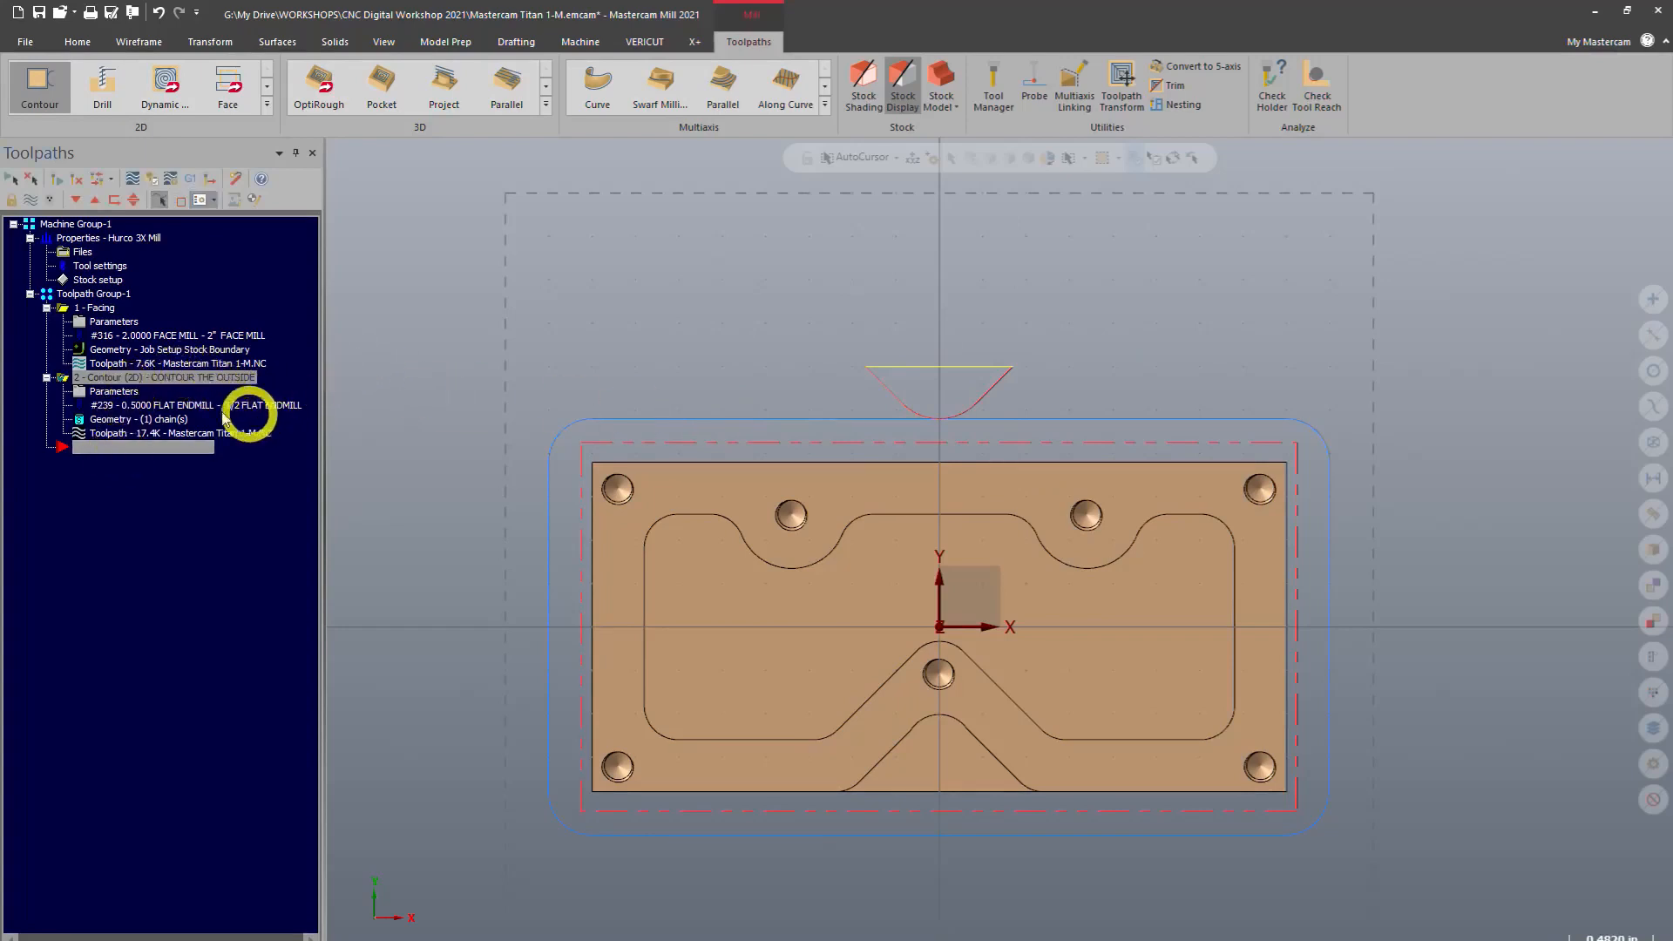
Reopen the contour parameters and turn off entering/exiting at the midpoint in closed contours on the lead in/out page, then accept
left_click(101, 394)
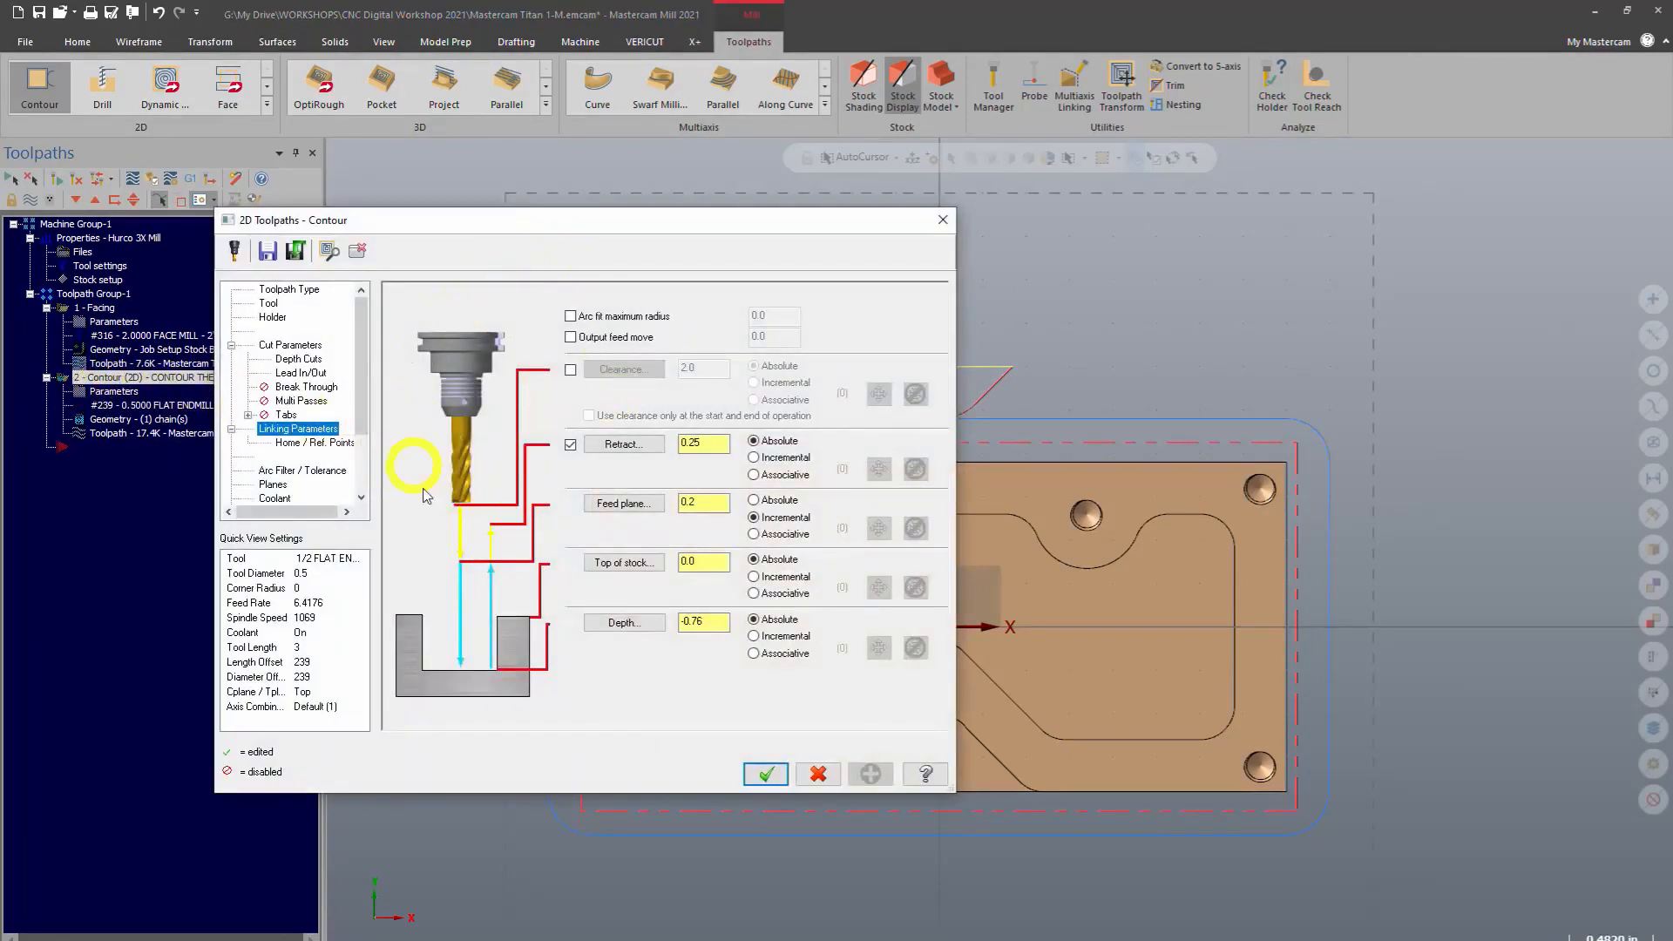
left_click(359, 332)
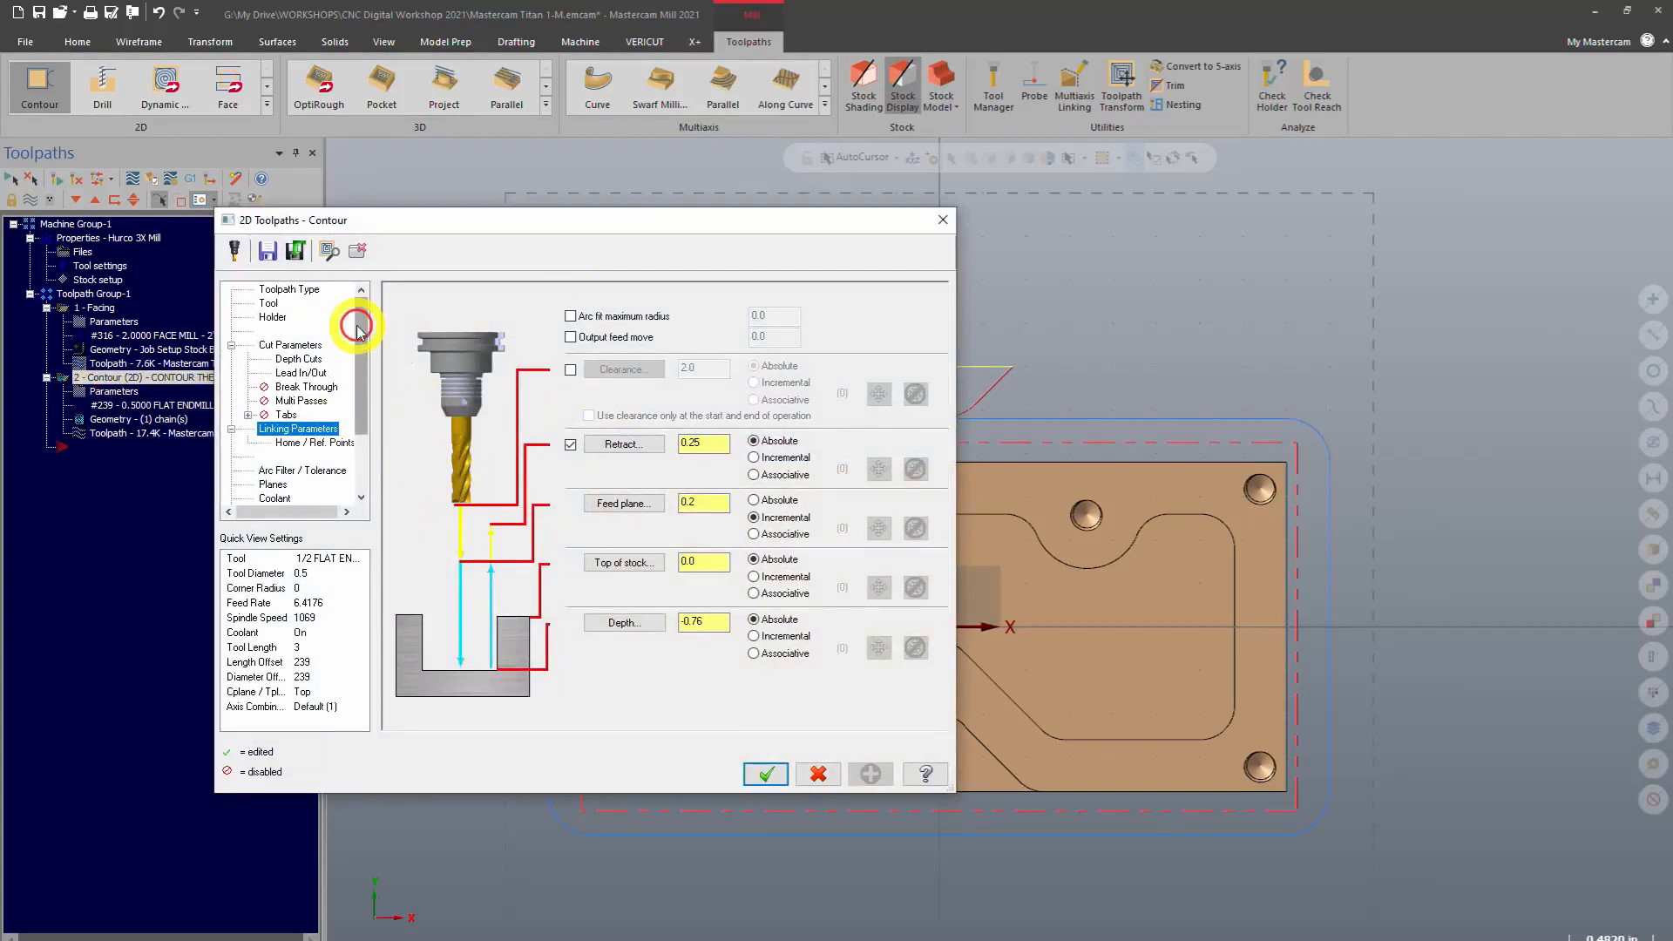
left_click(296, 373)
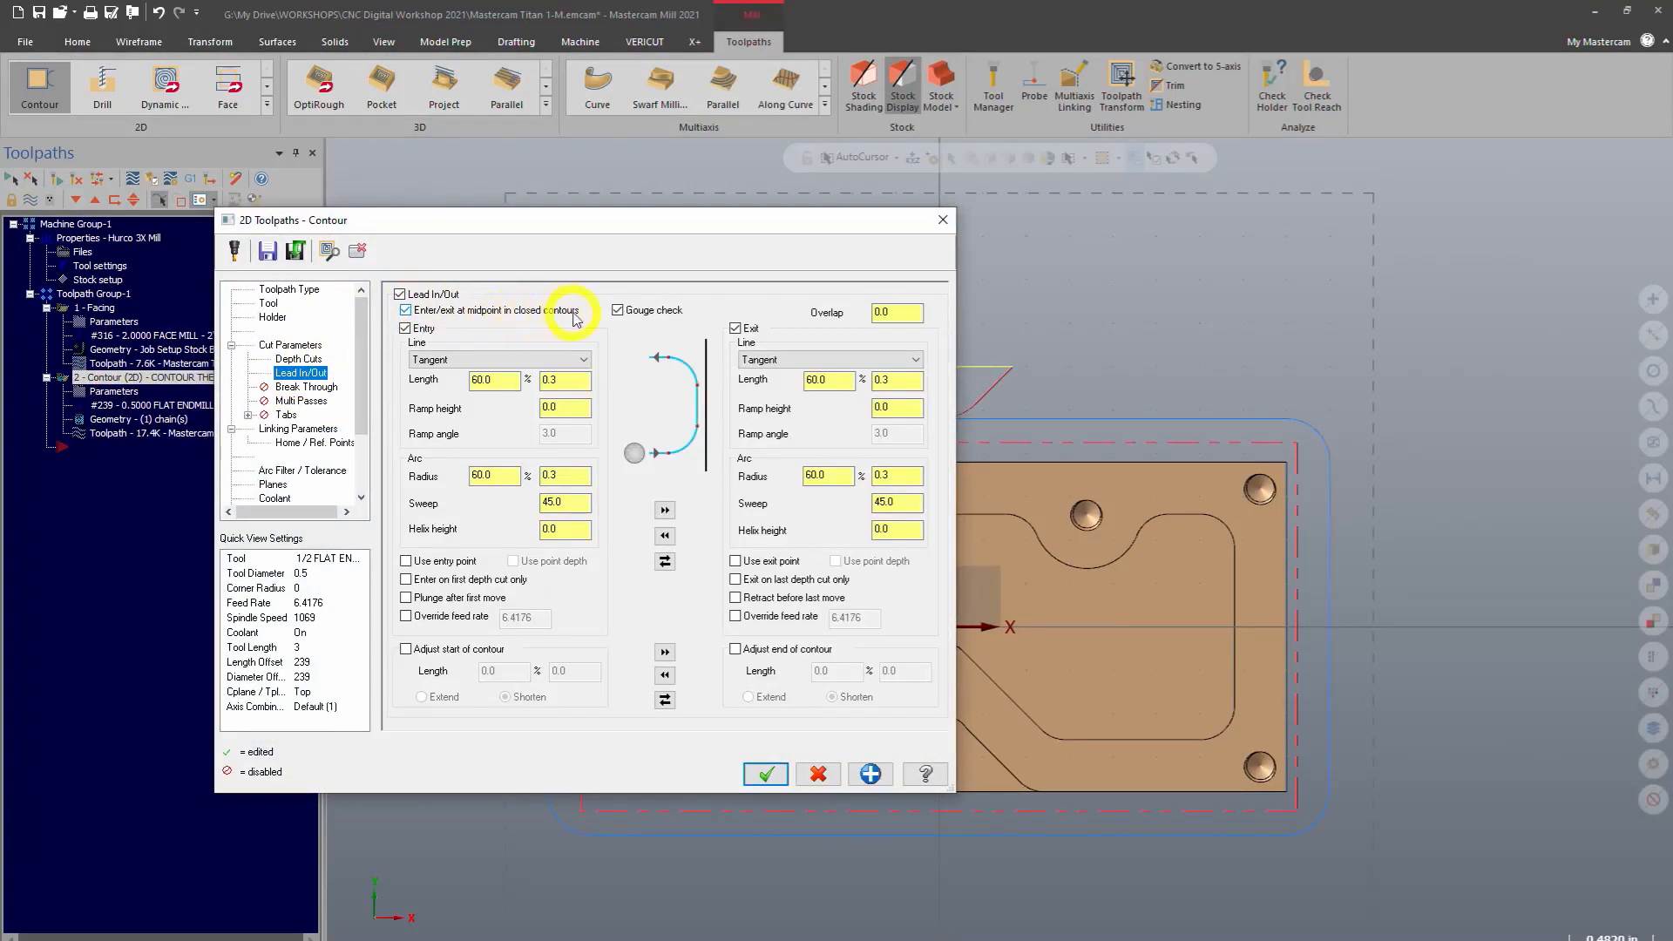
left_click_drag(814, 227, 578, 212)
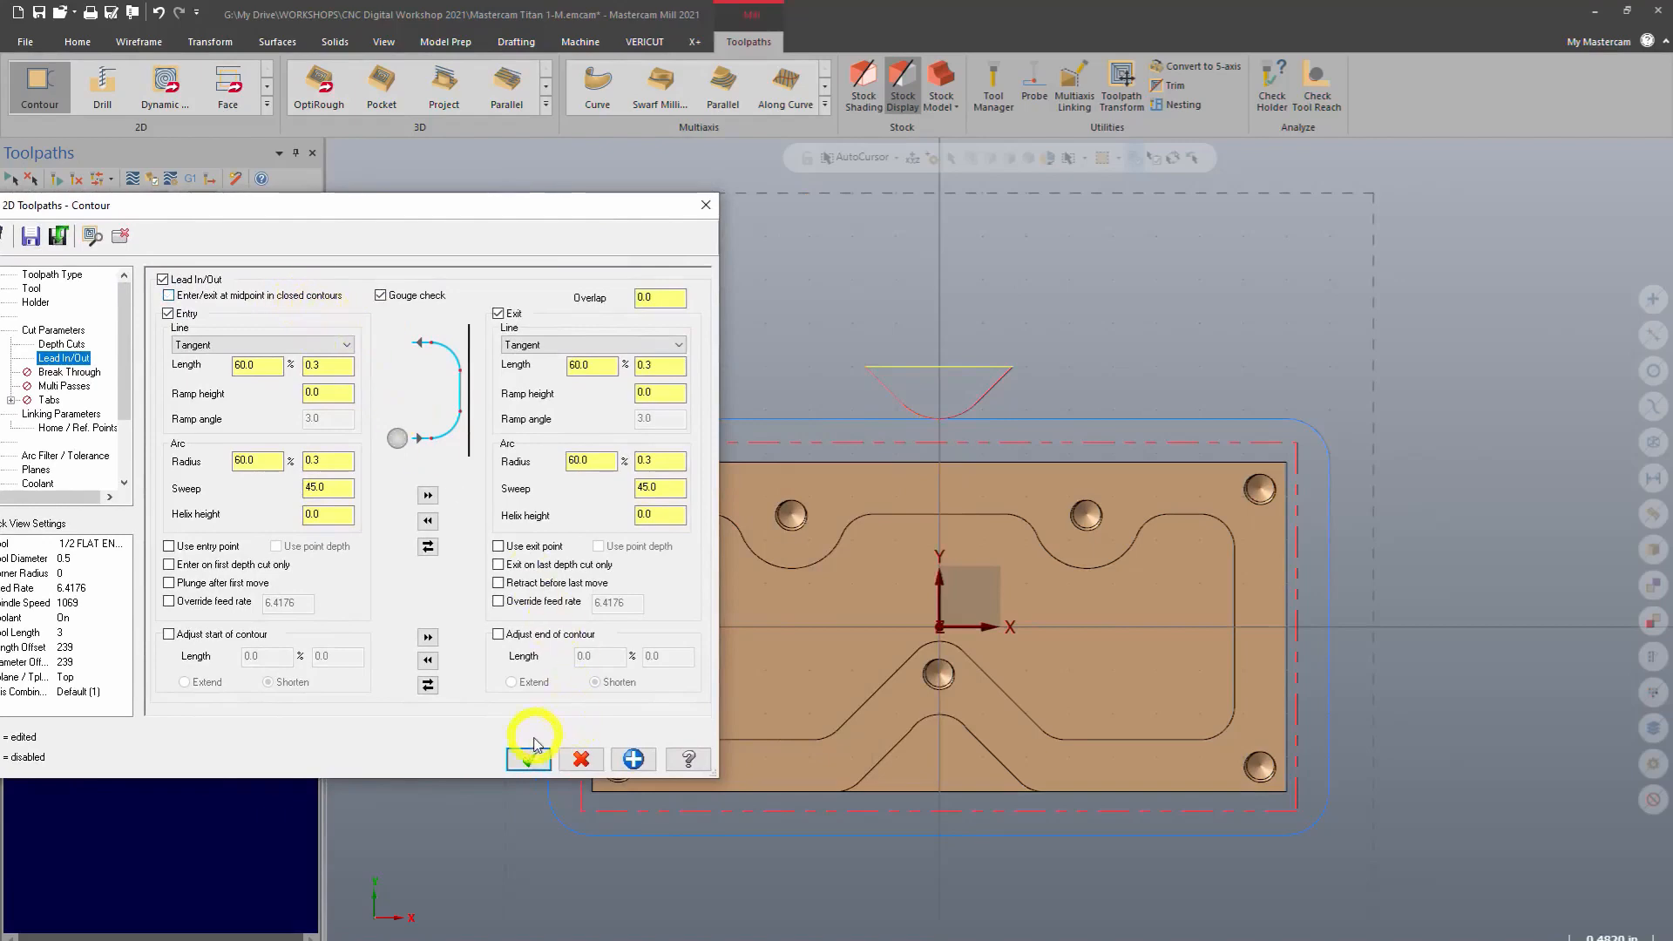
left_click(531, 760)
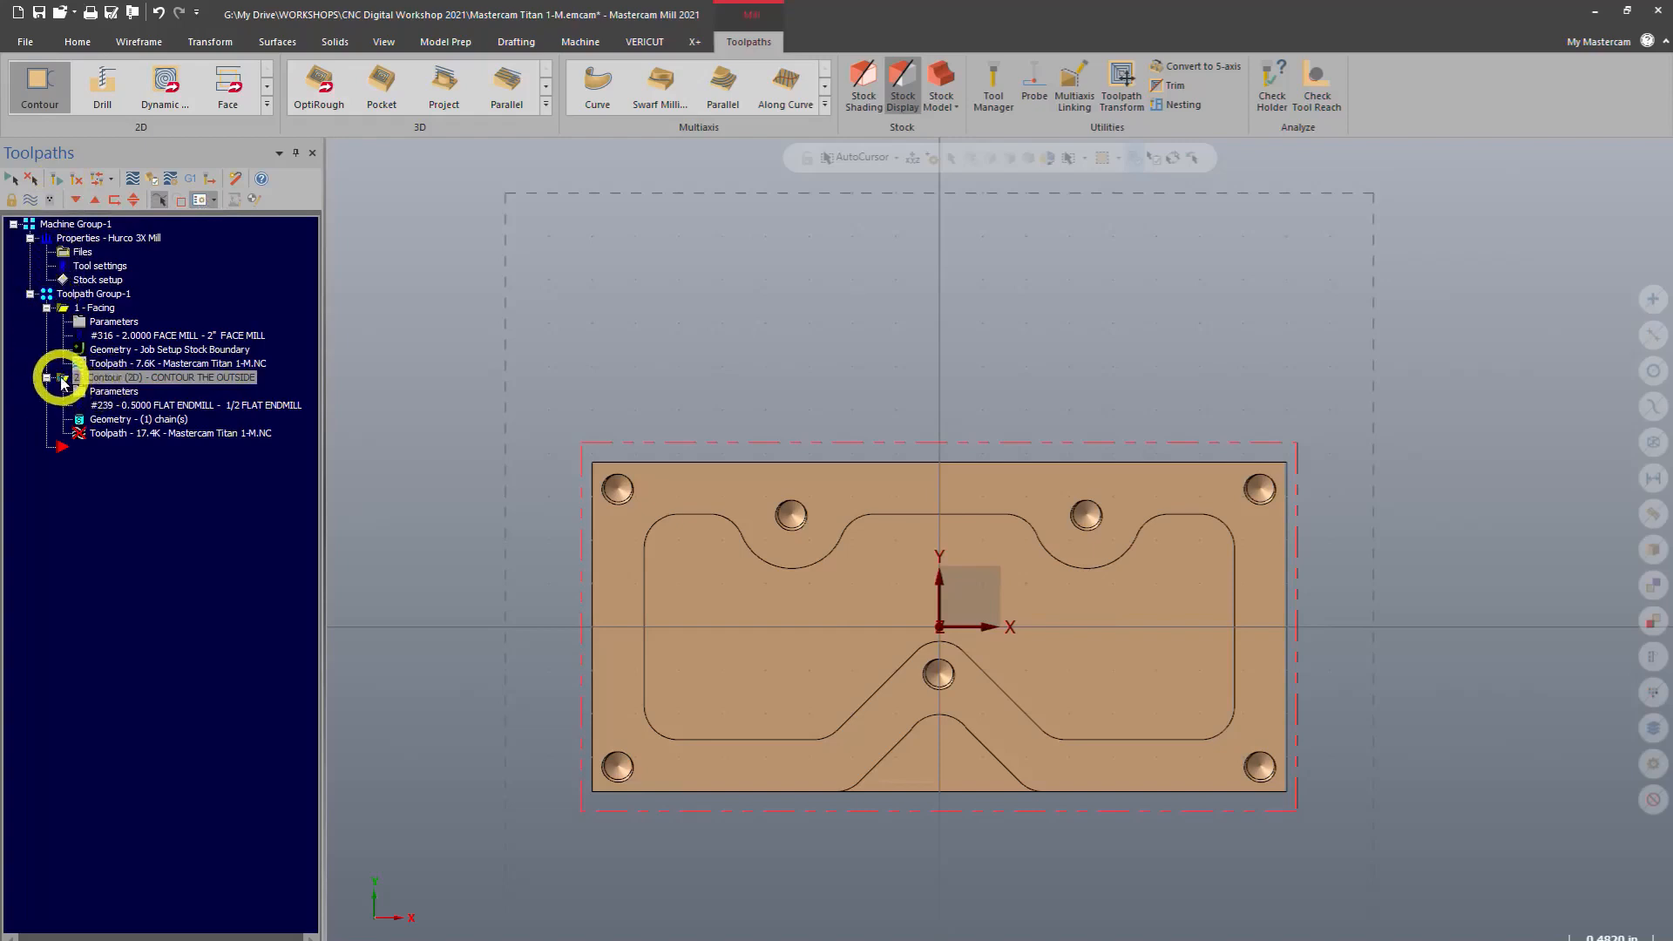
Select the contour operation and regenerate its modified toolpath
left_click(100, 308)
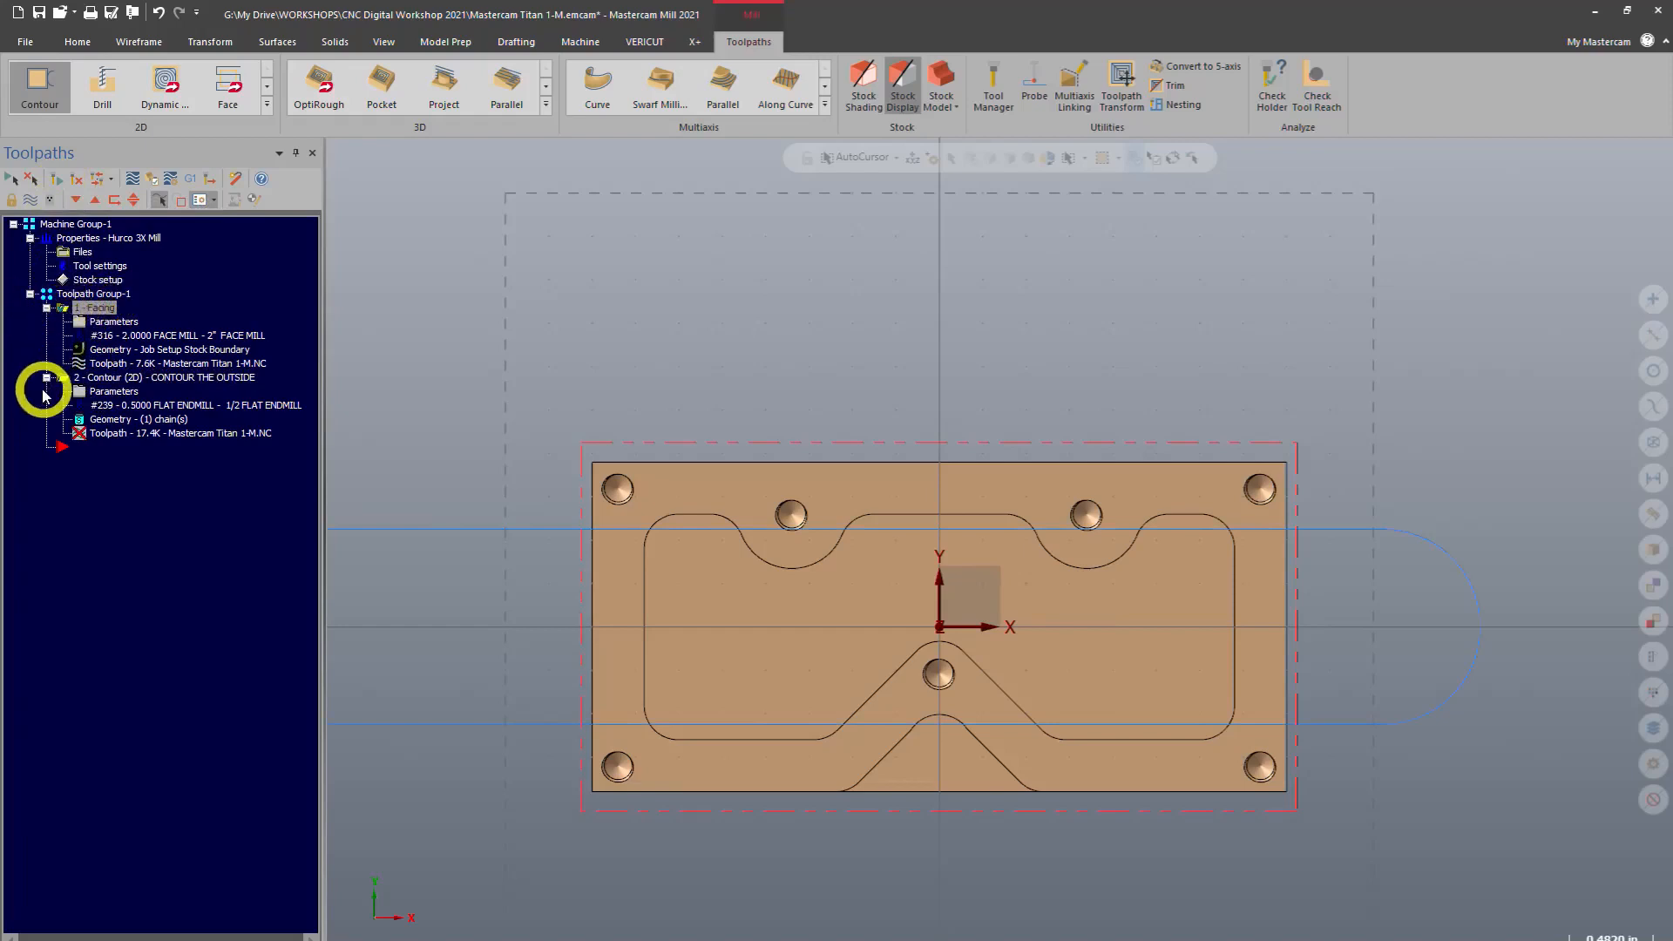
left_click(83, 373)
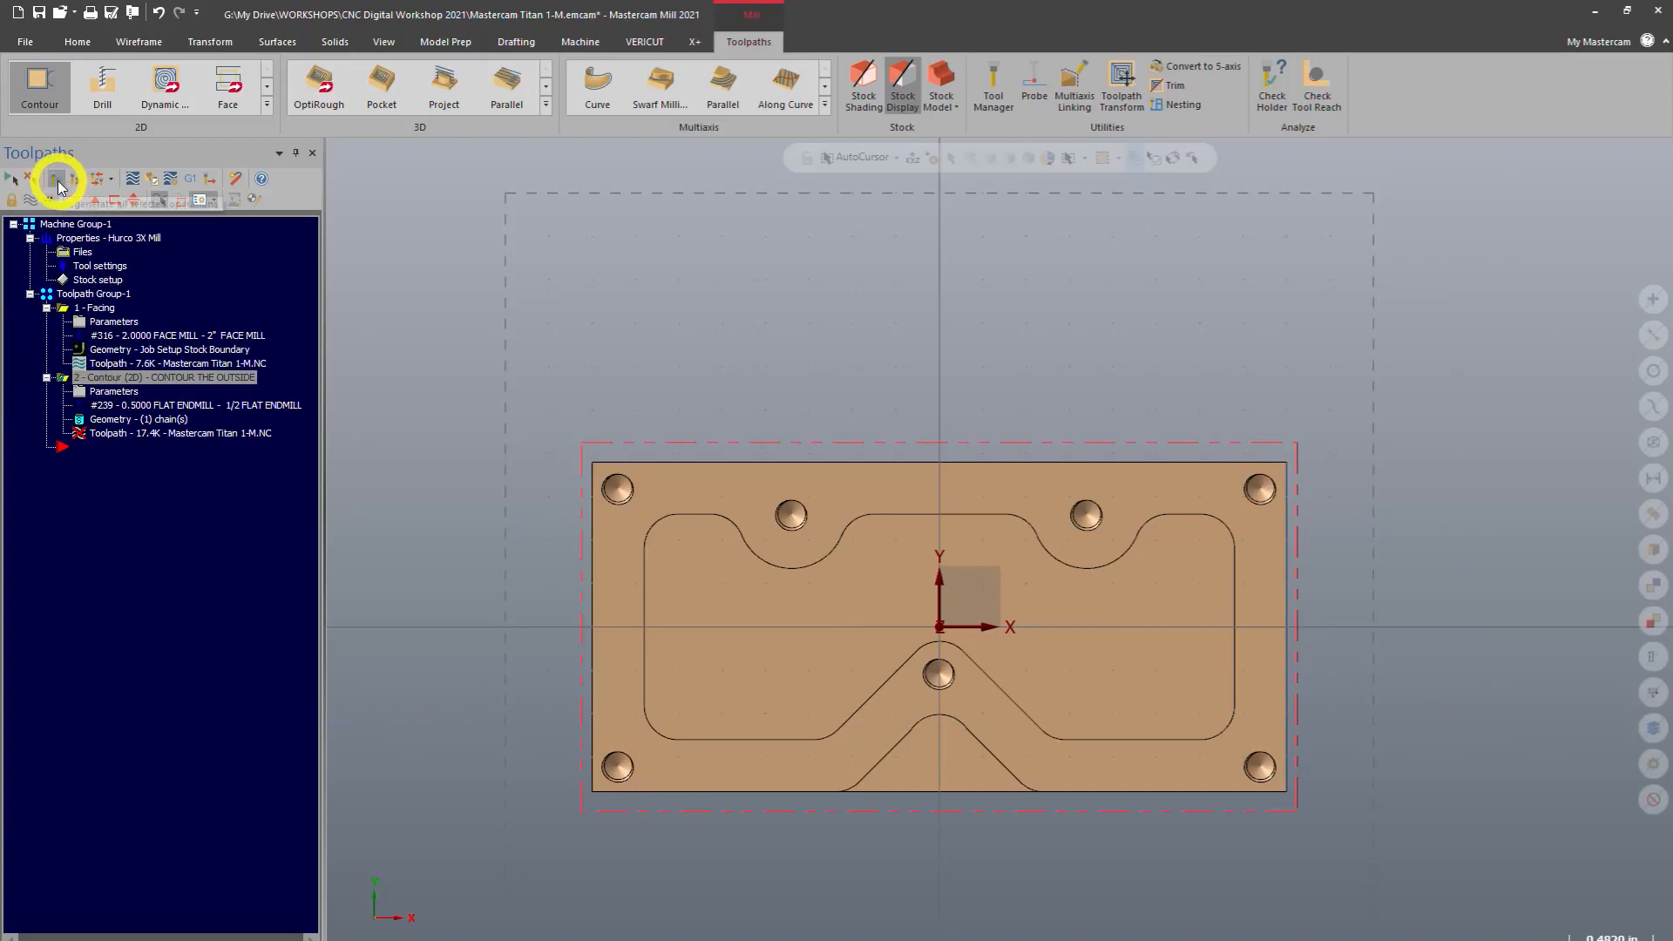
left_click(57, 182)
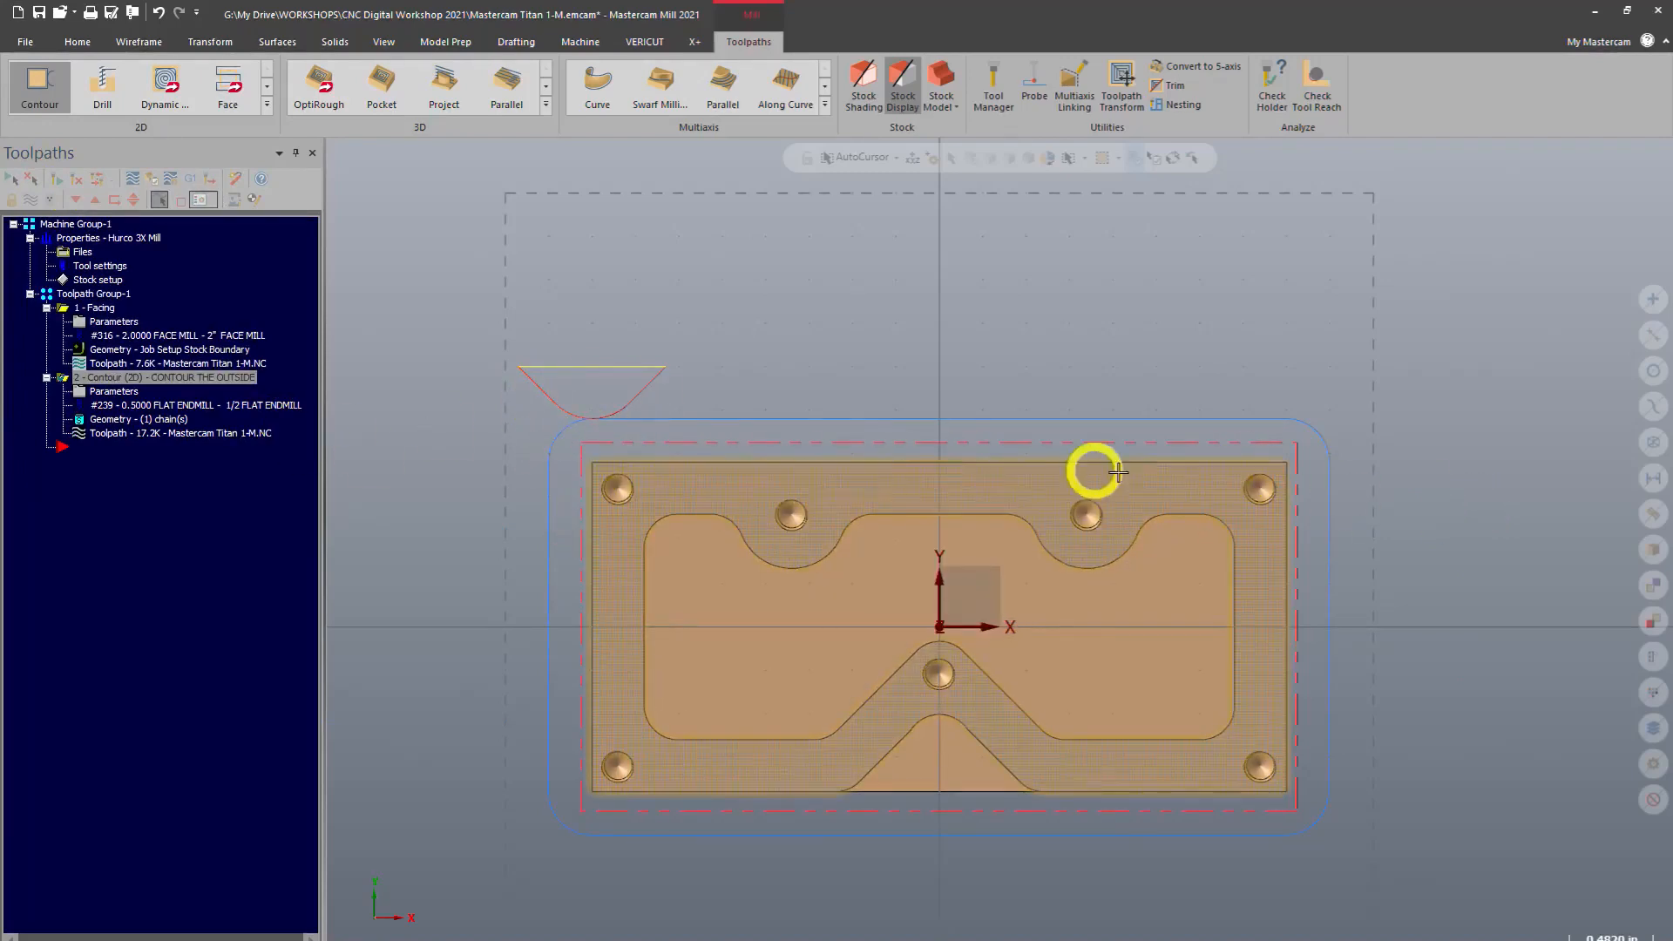
Backplot the contour toolpath and watch the tool motion around the part from several angles
middle_click_drag(410, 684, 430, 549)
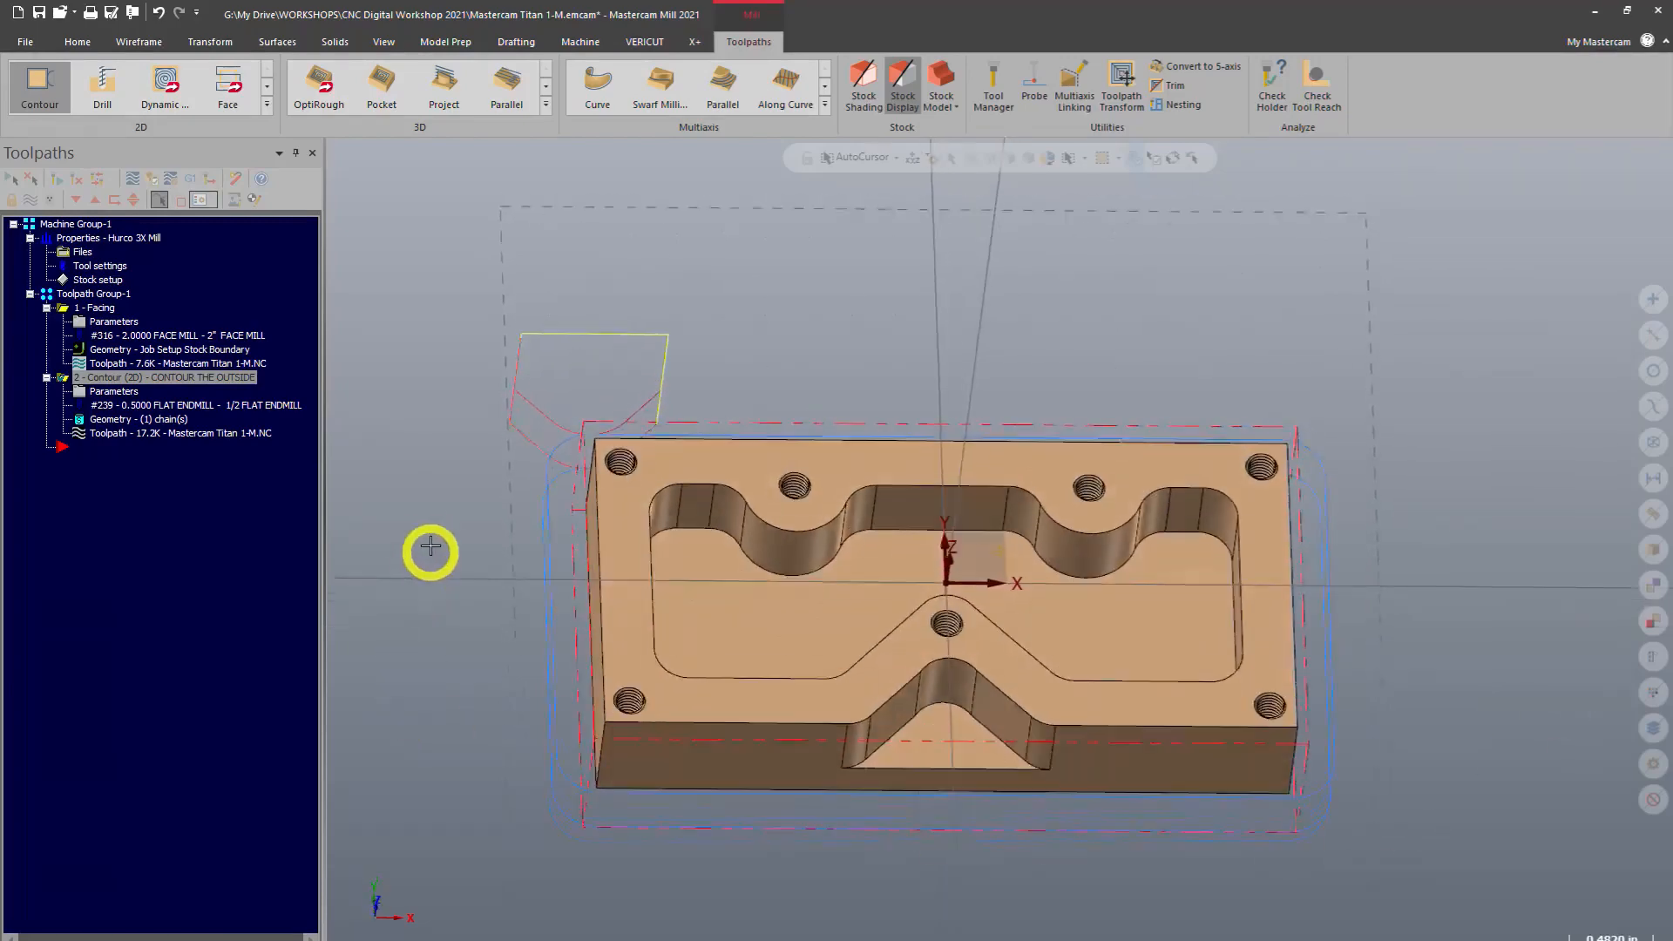
left_click(154, 183)
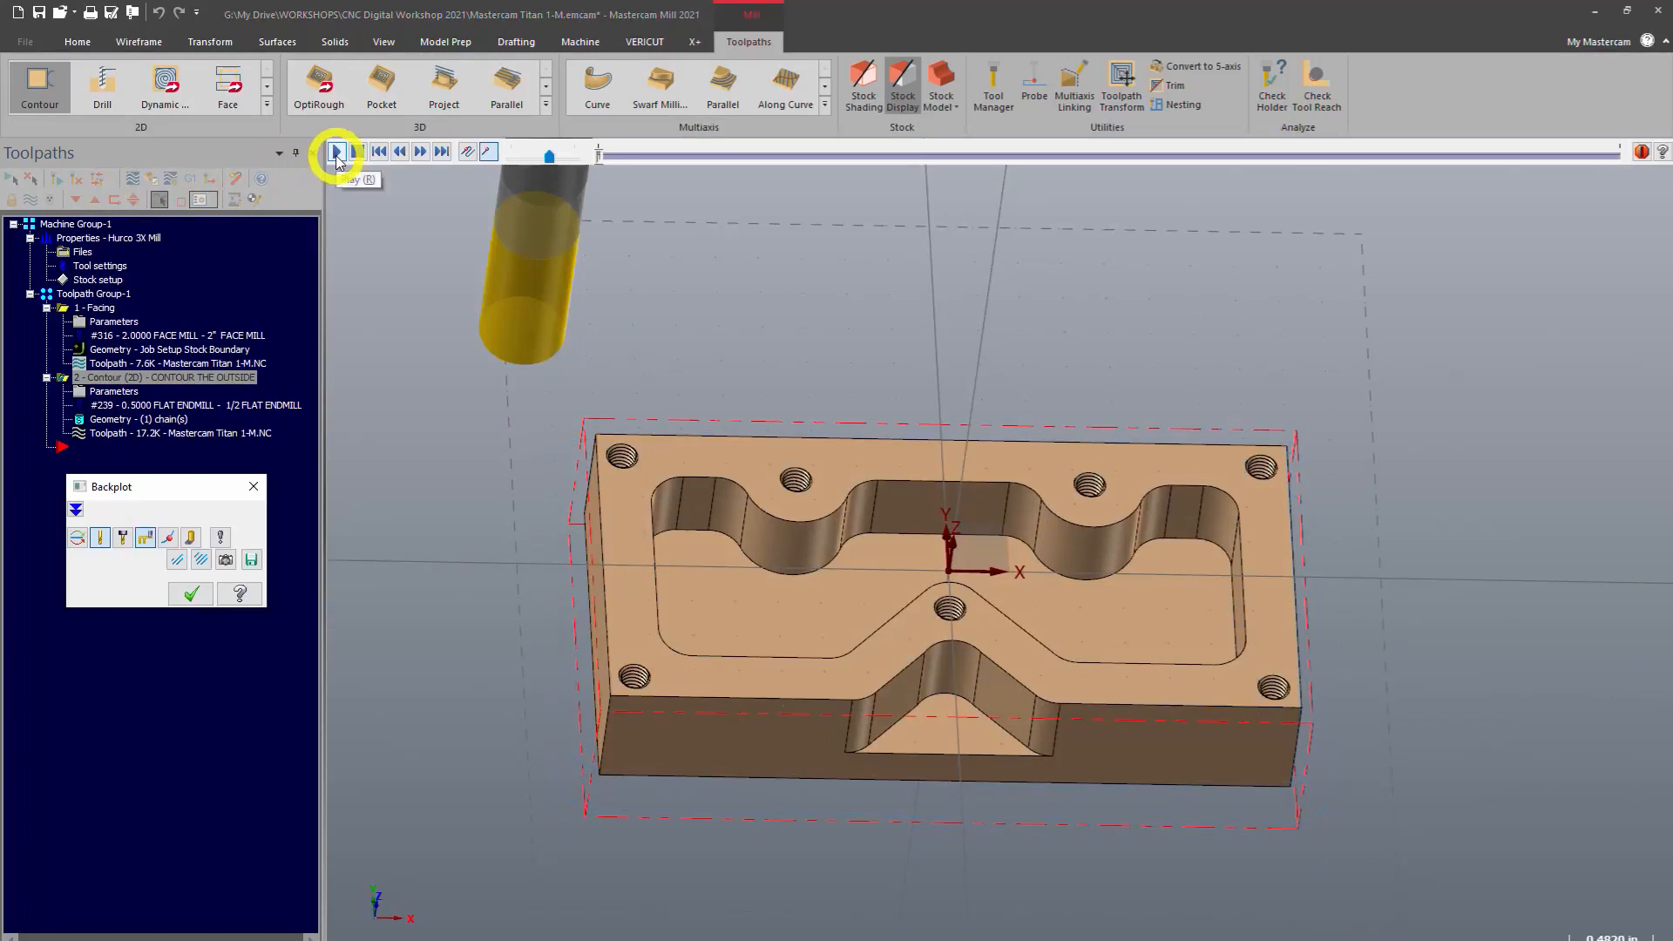
left_click(337, 154)
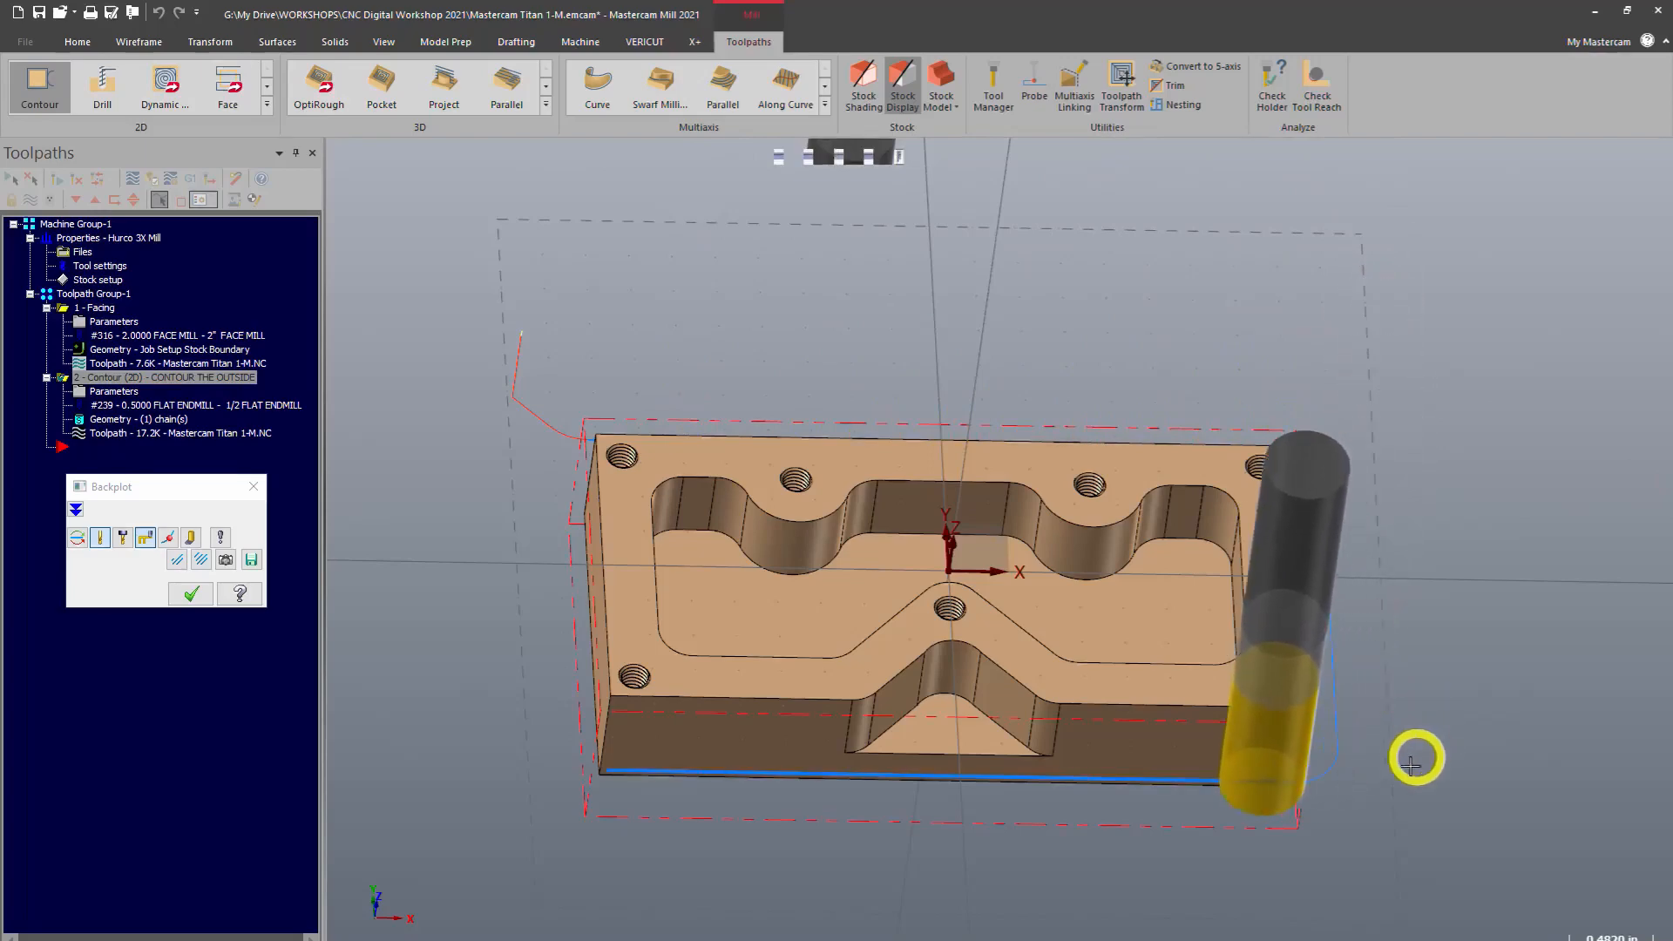
middle_click_drag(1413, 761, 1341, 578)
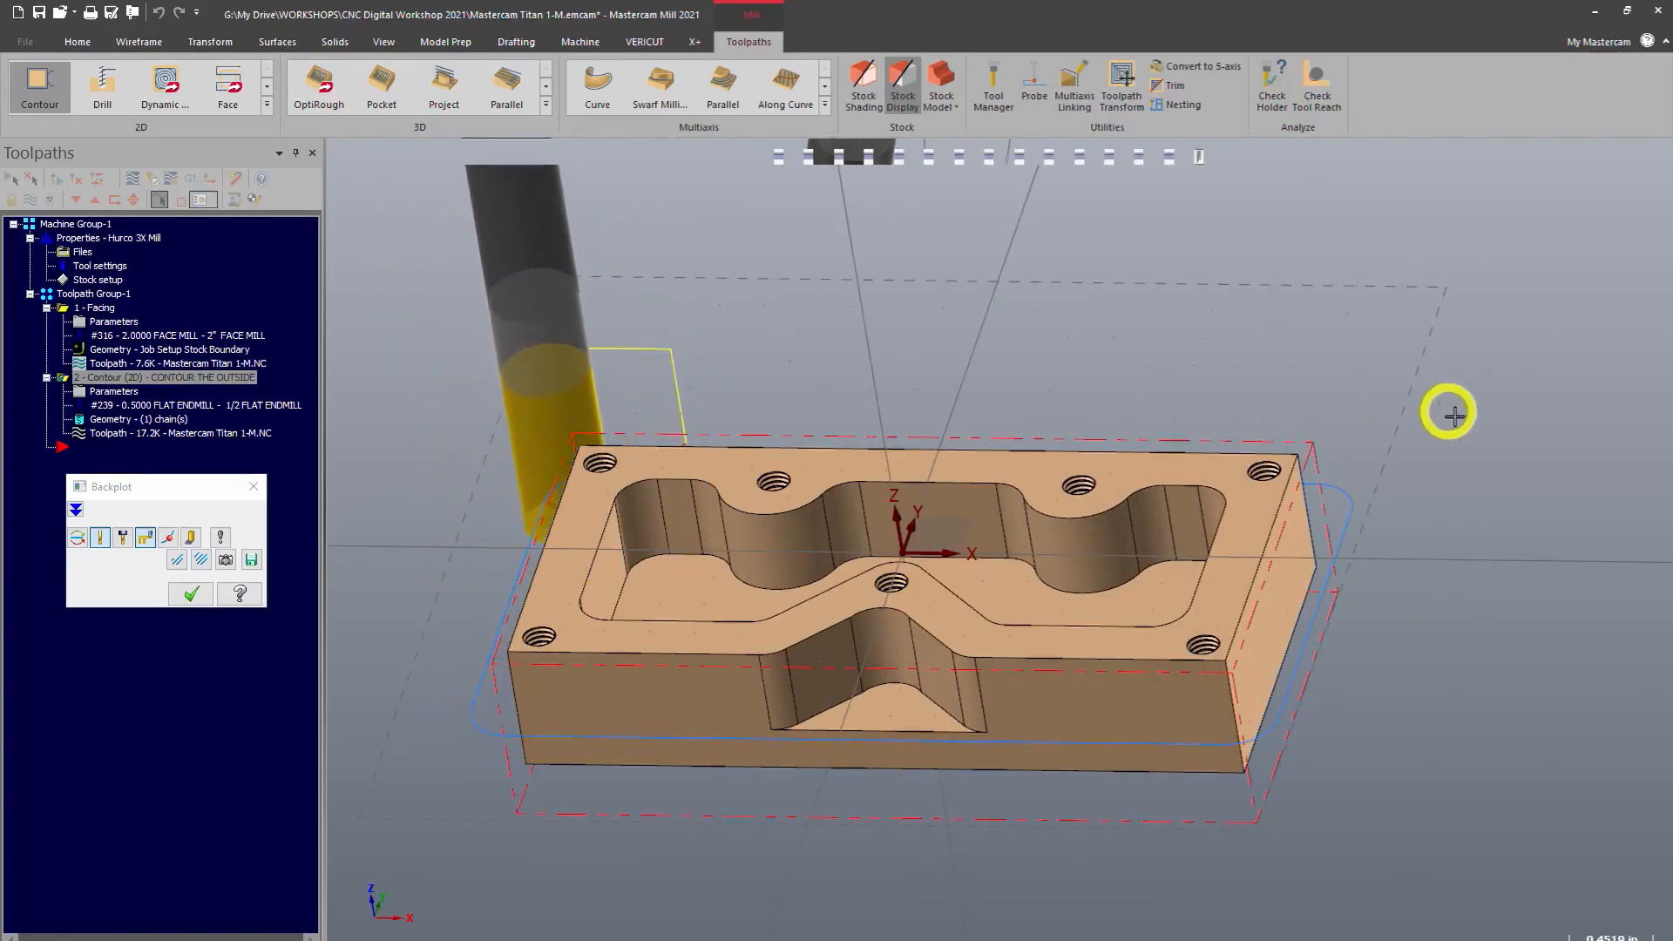
middle_click_drag(1337, 803, 1432, 706)
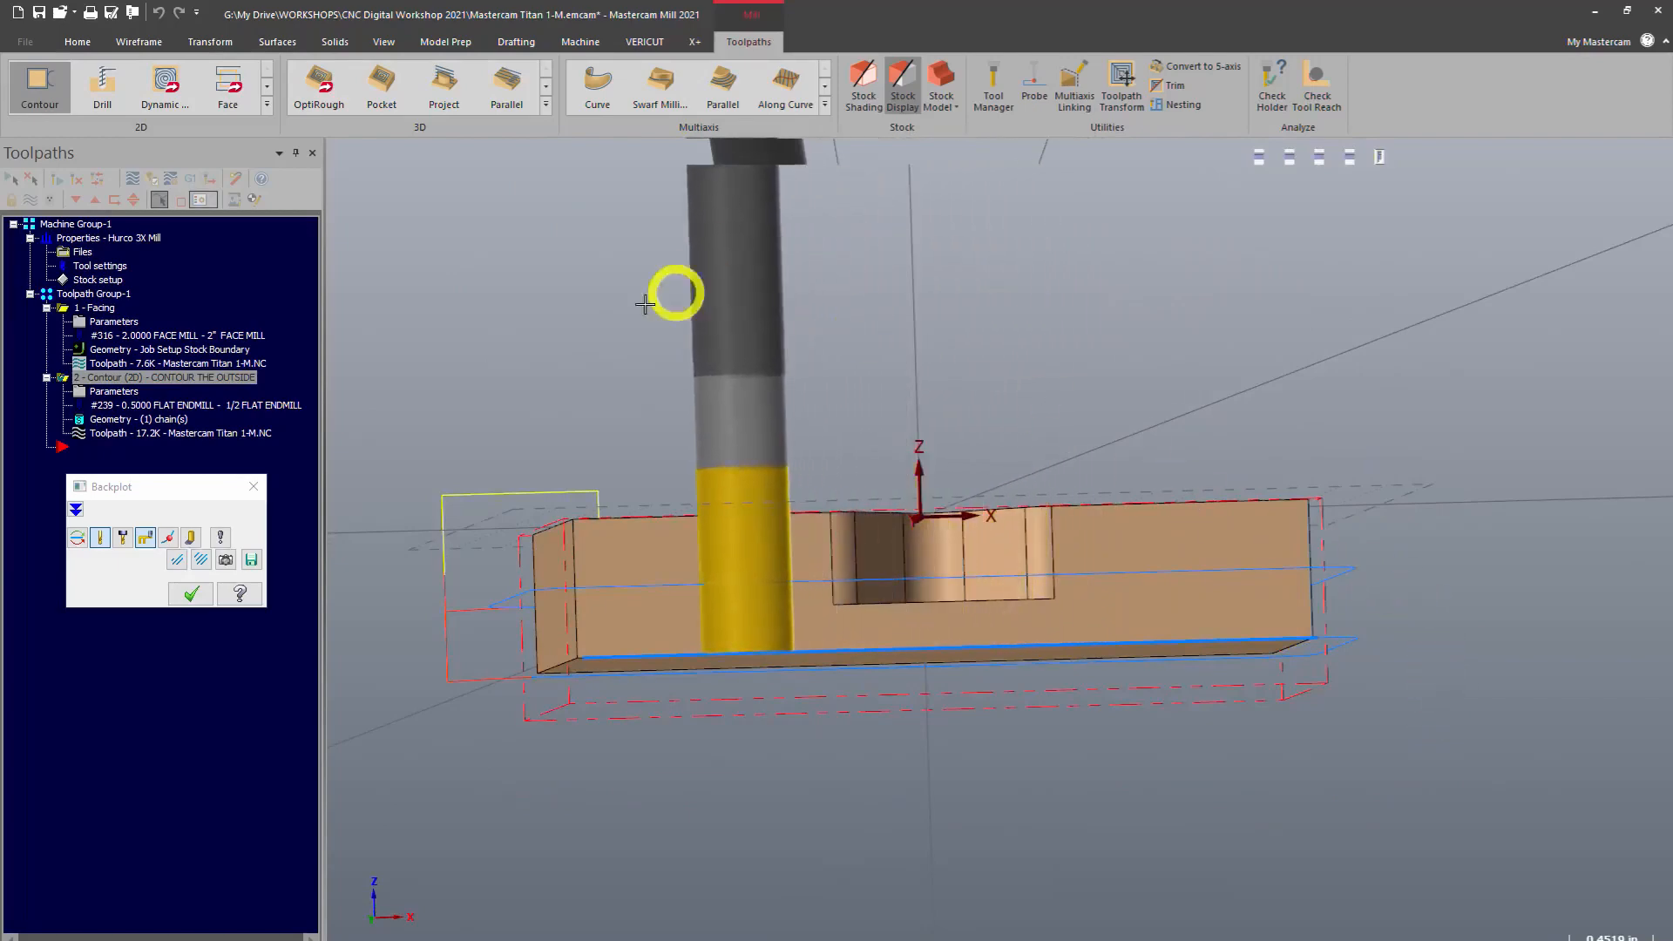
middle_click_drag(1085, 240, 1049, 363)
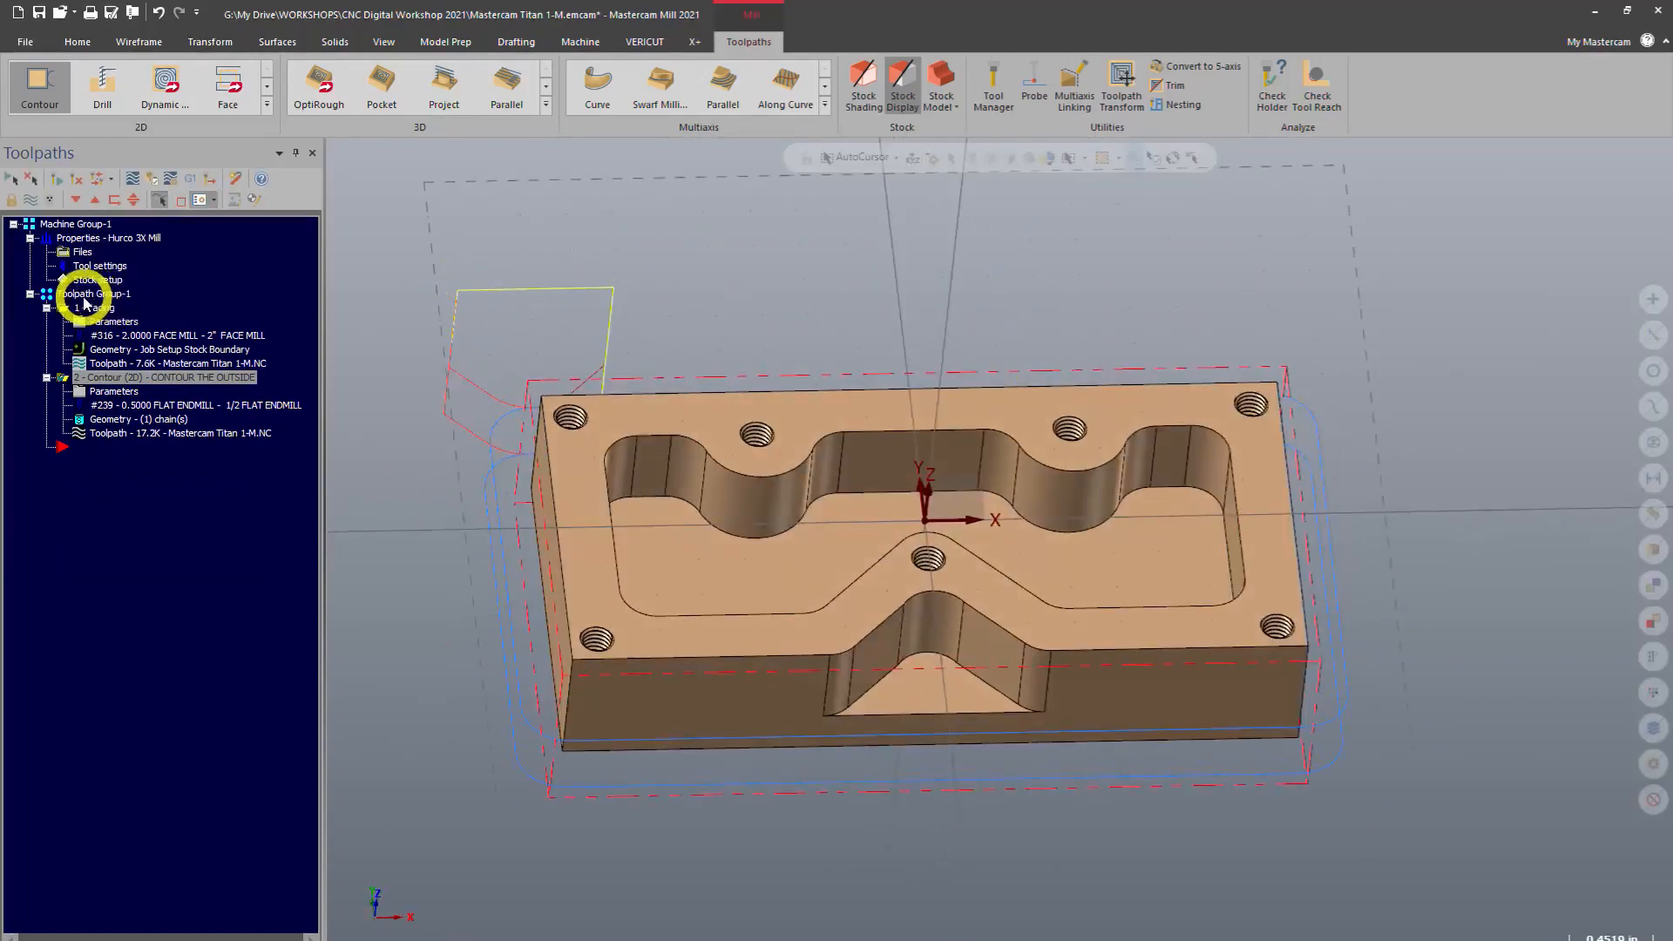
Select the whole toolpath group and verify both operations in the simulator, playing the material removal
left_click(83, 294)
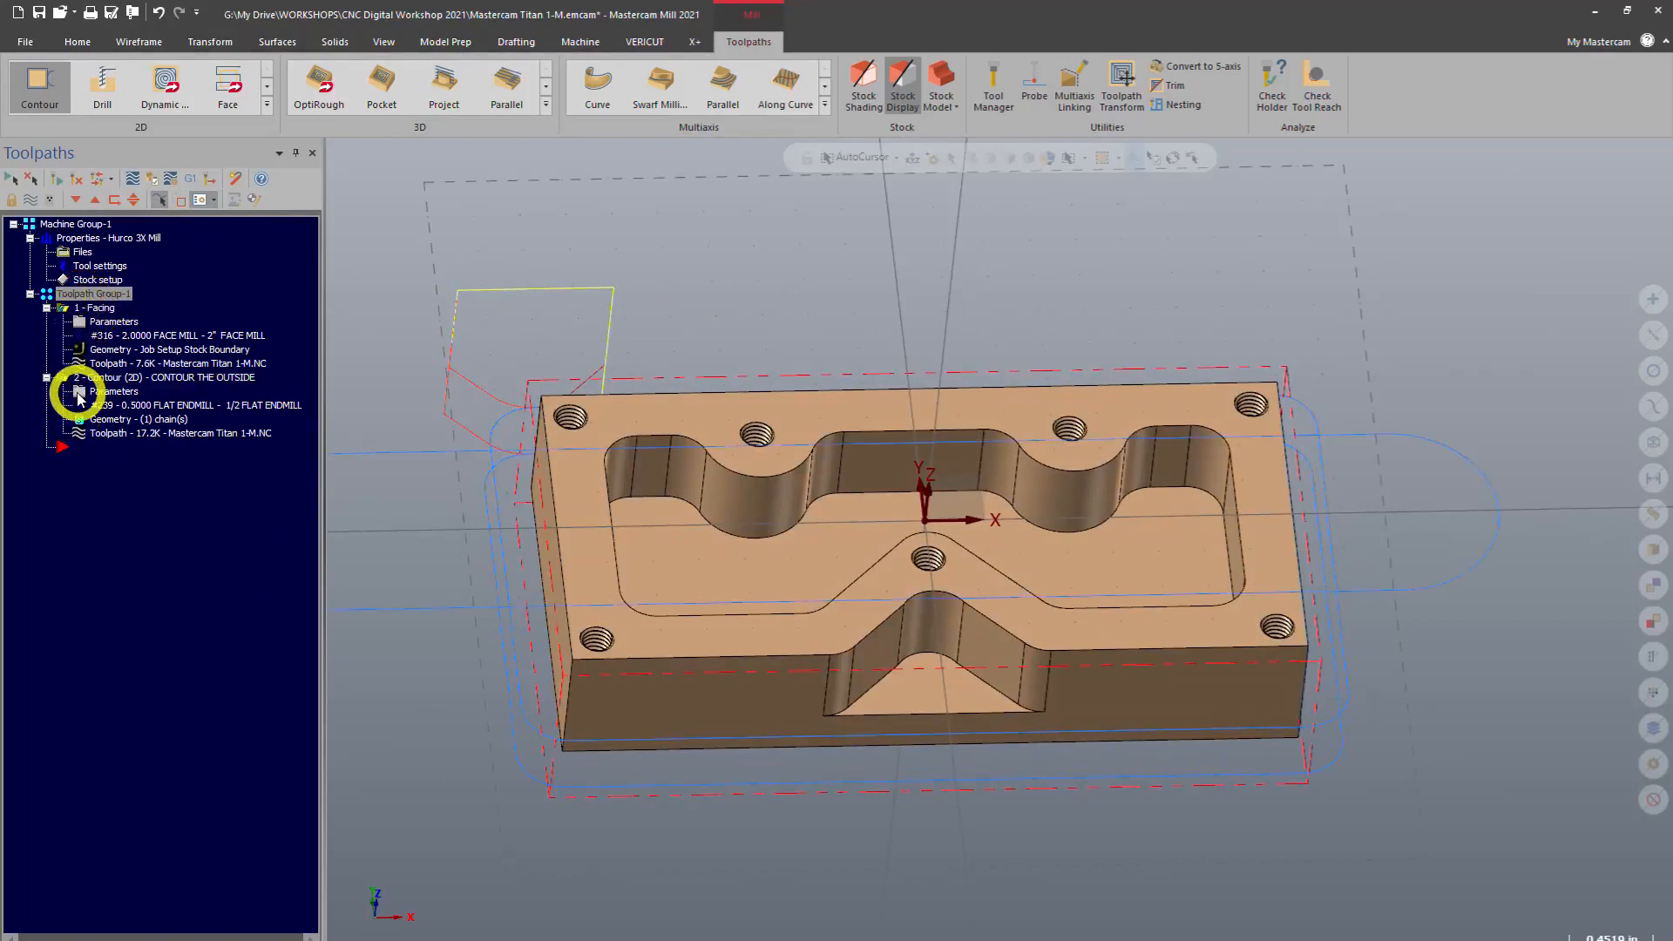
left_click(146, 184)
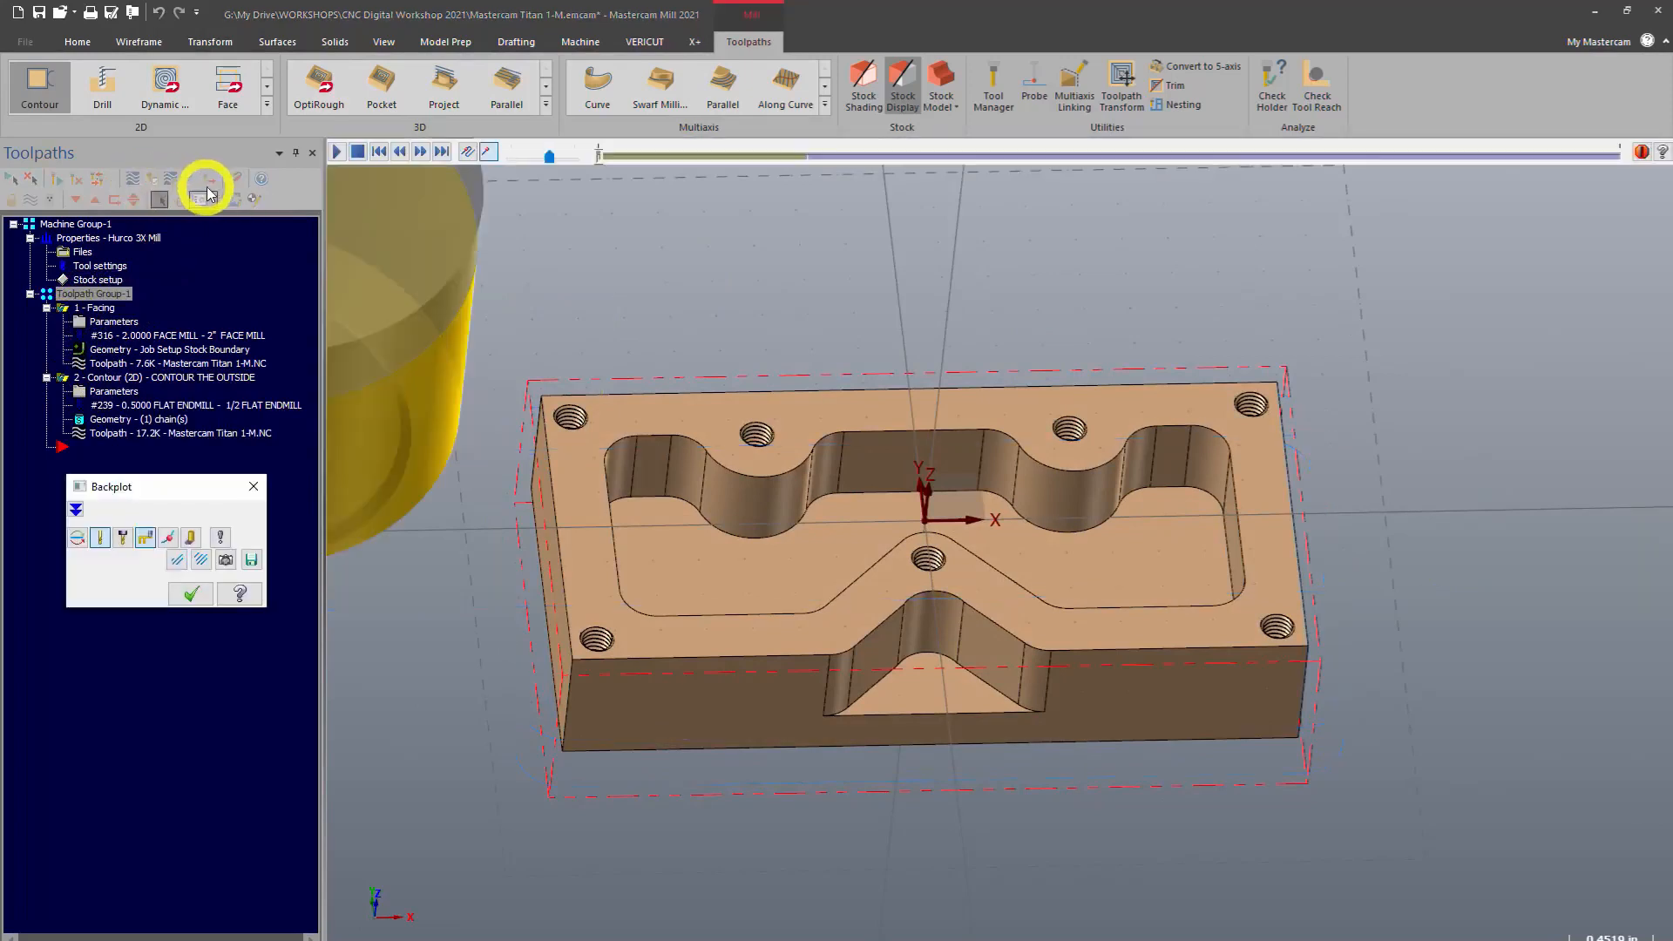
key("Escape")
left_click(151, 182)
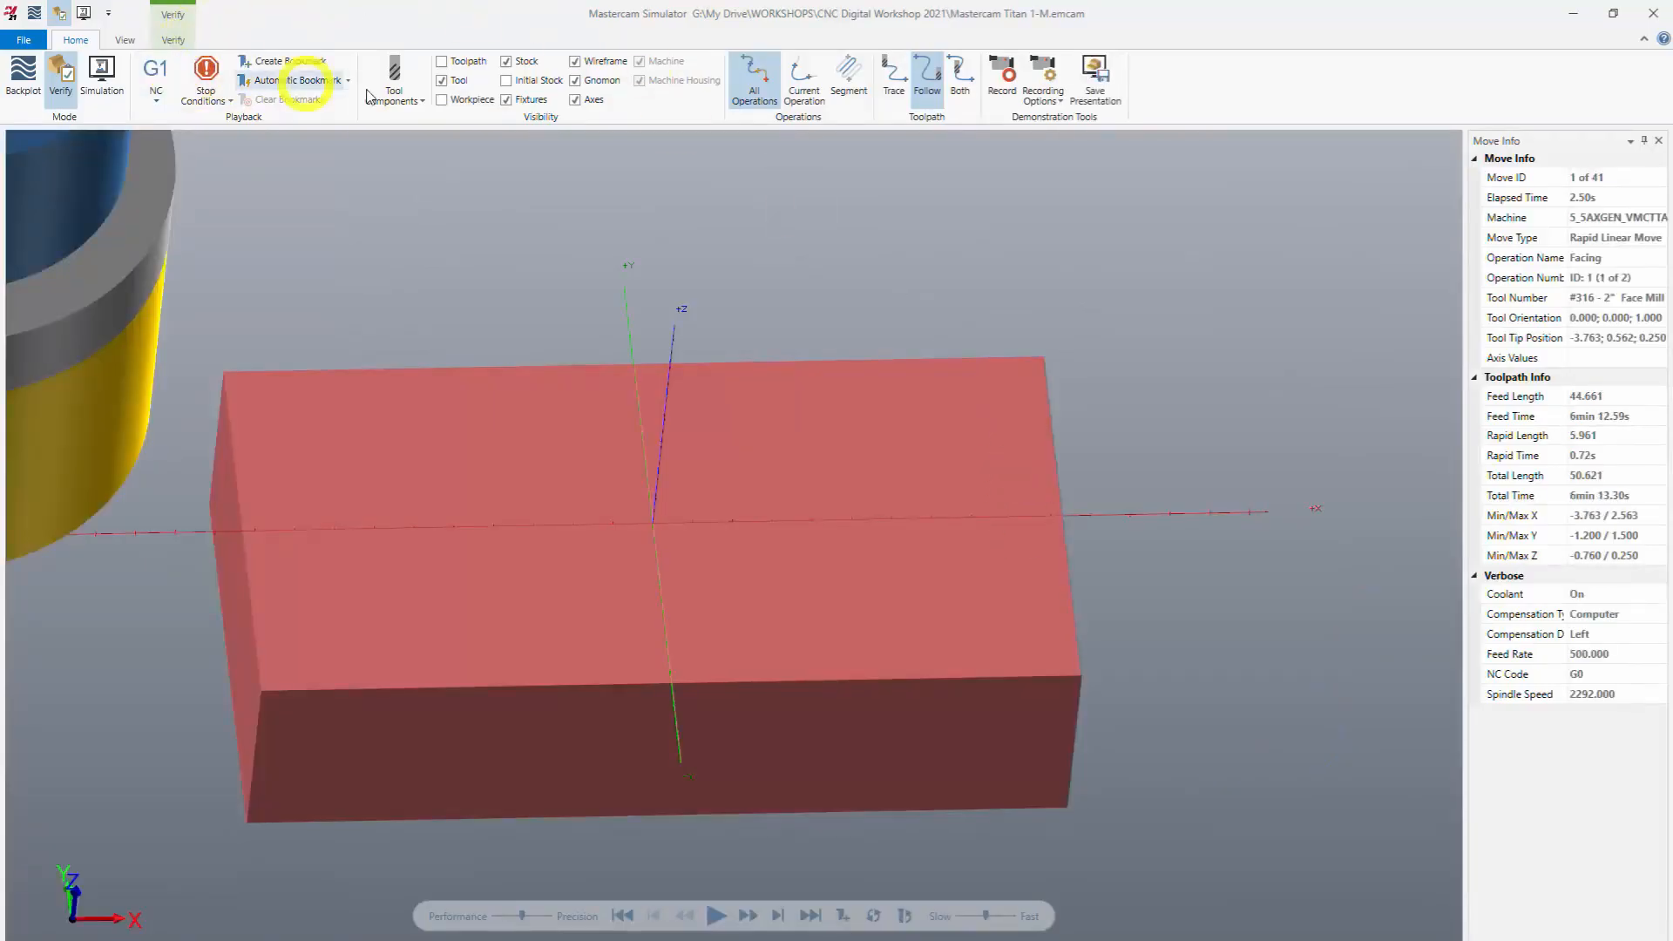
scroll(1087, 410, "down", 3)
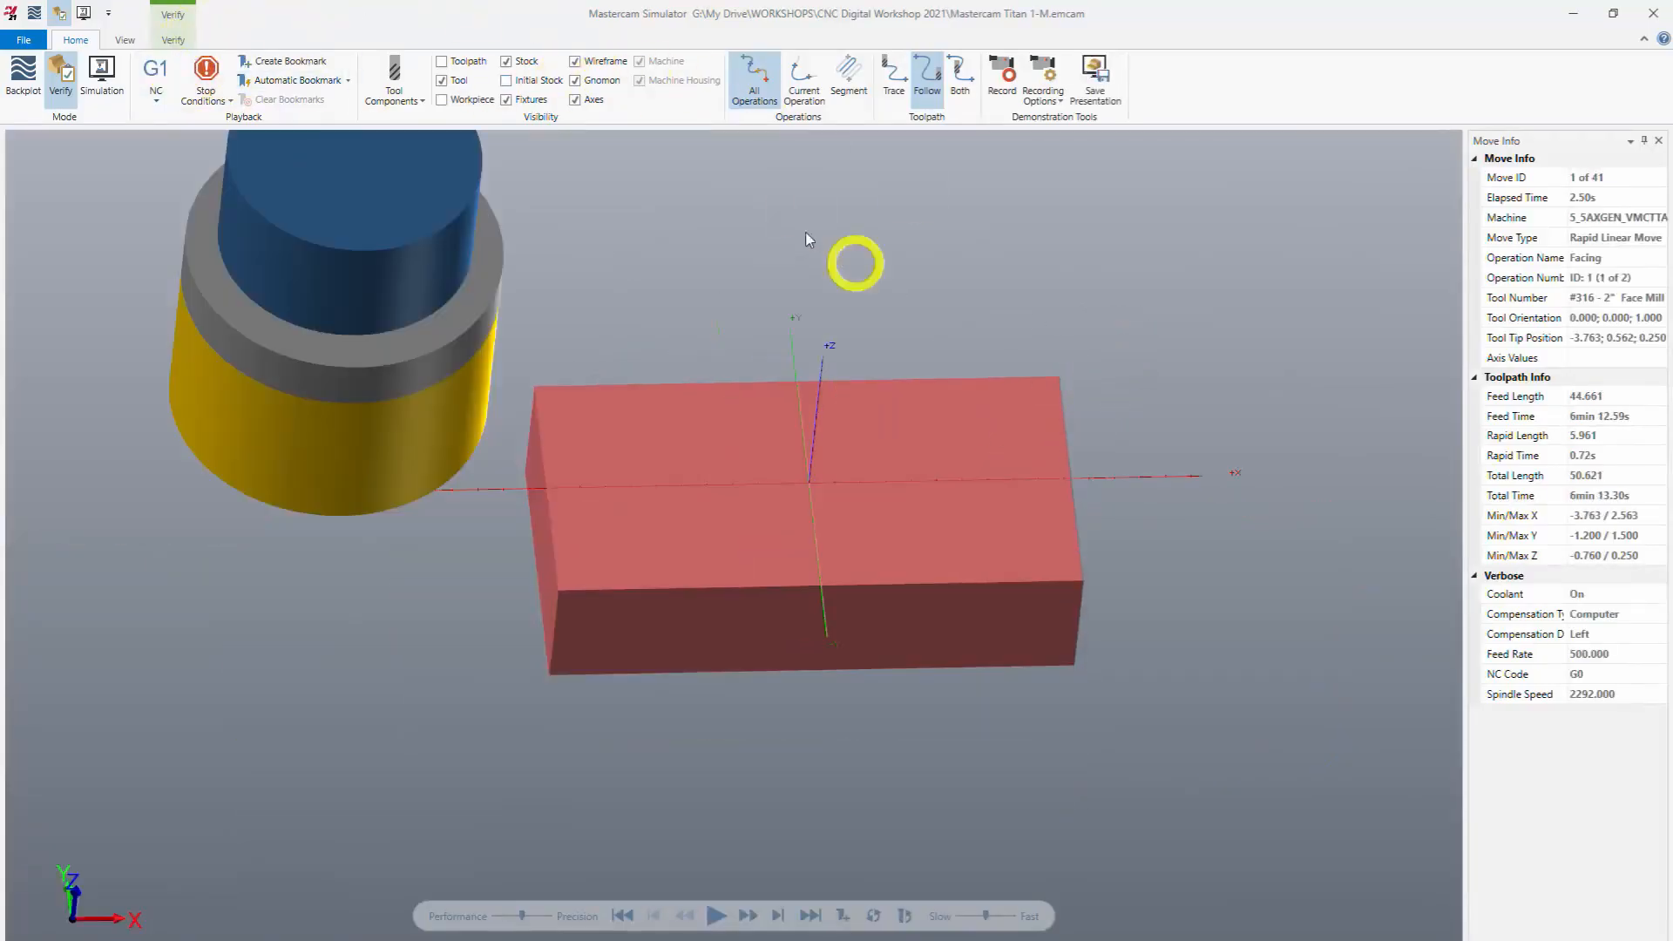
left_click(173, 40)
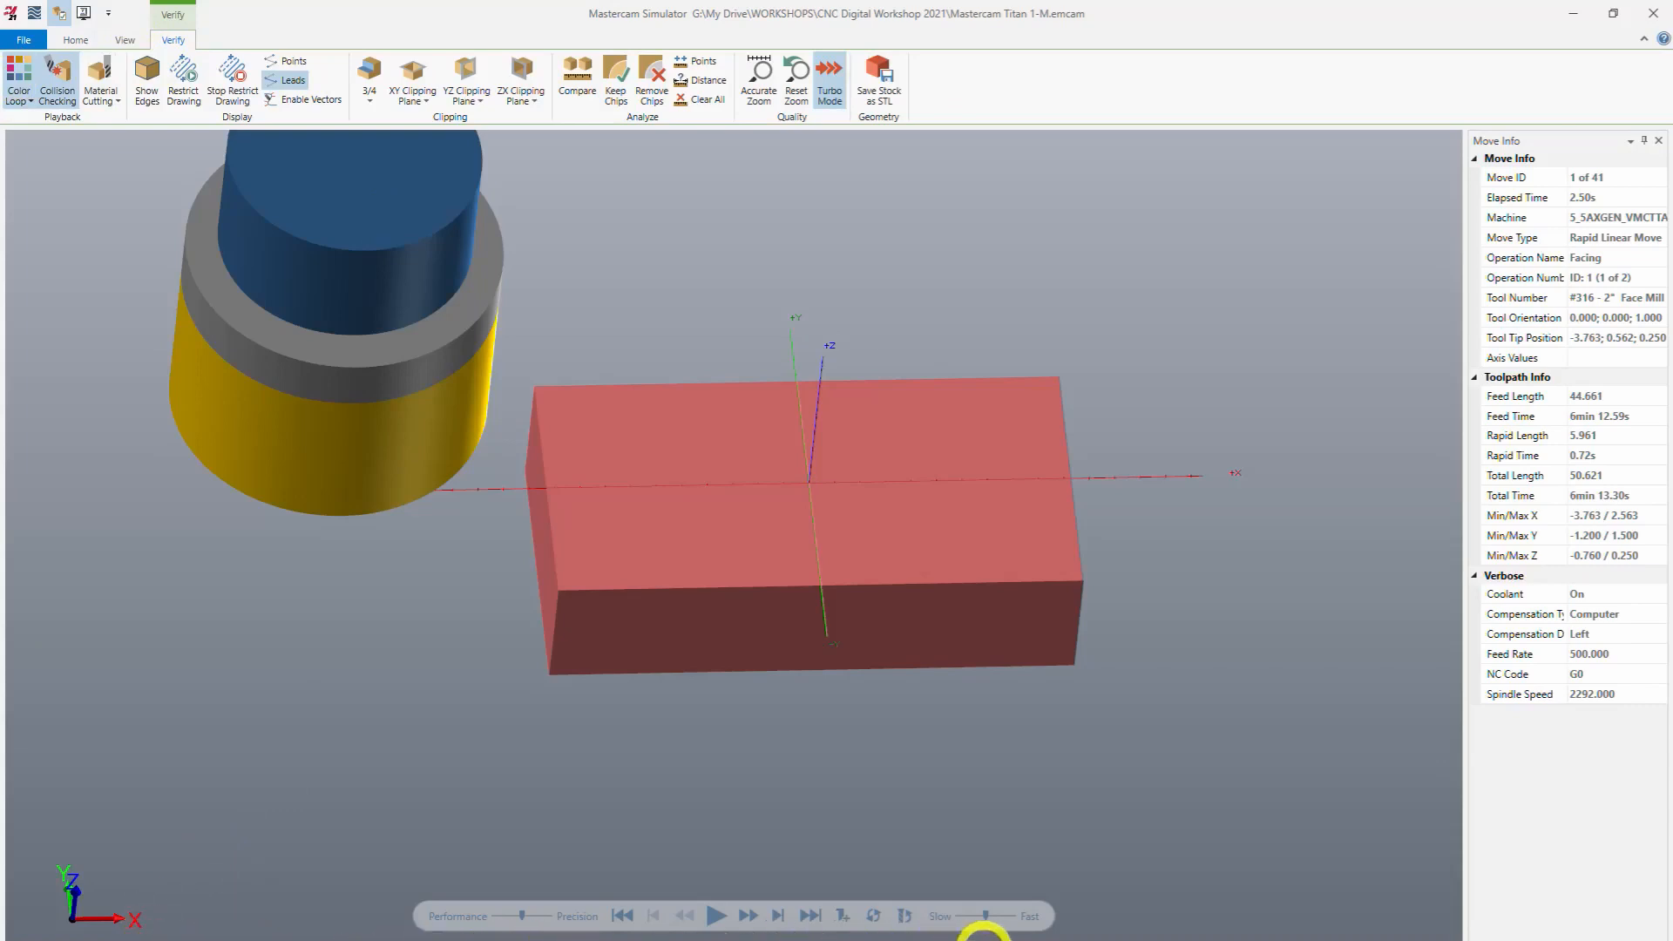
left_click(717, 919)
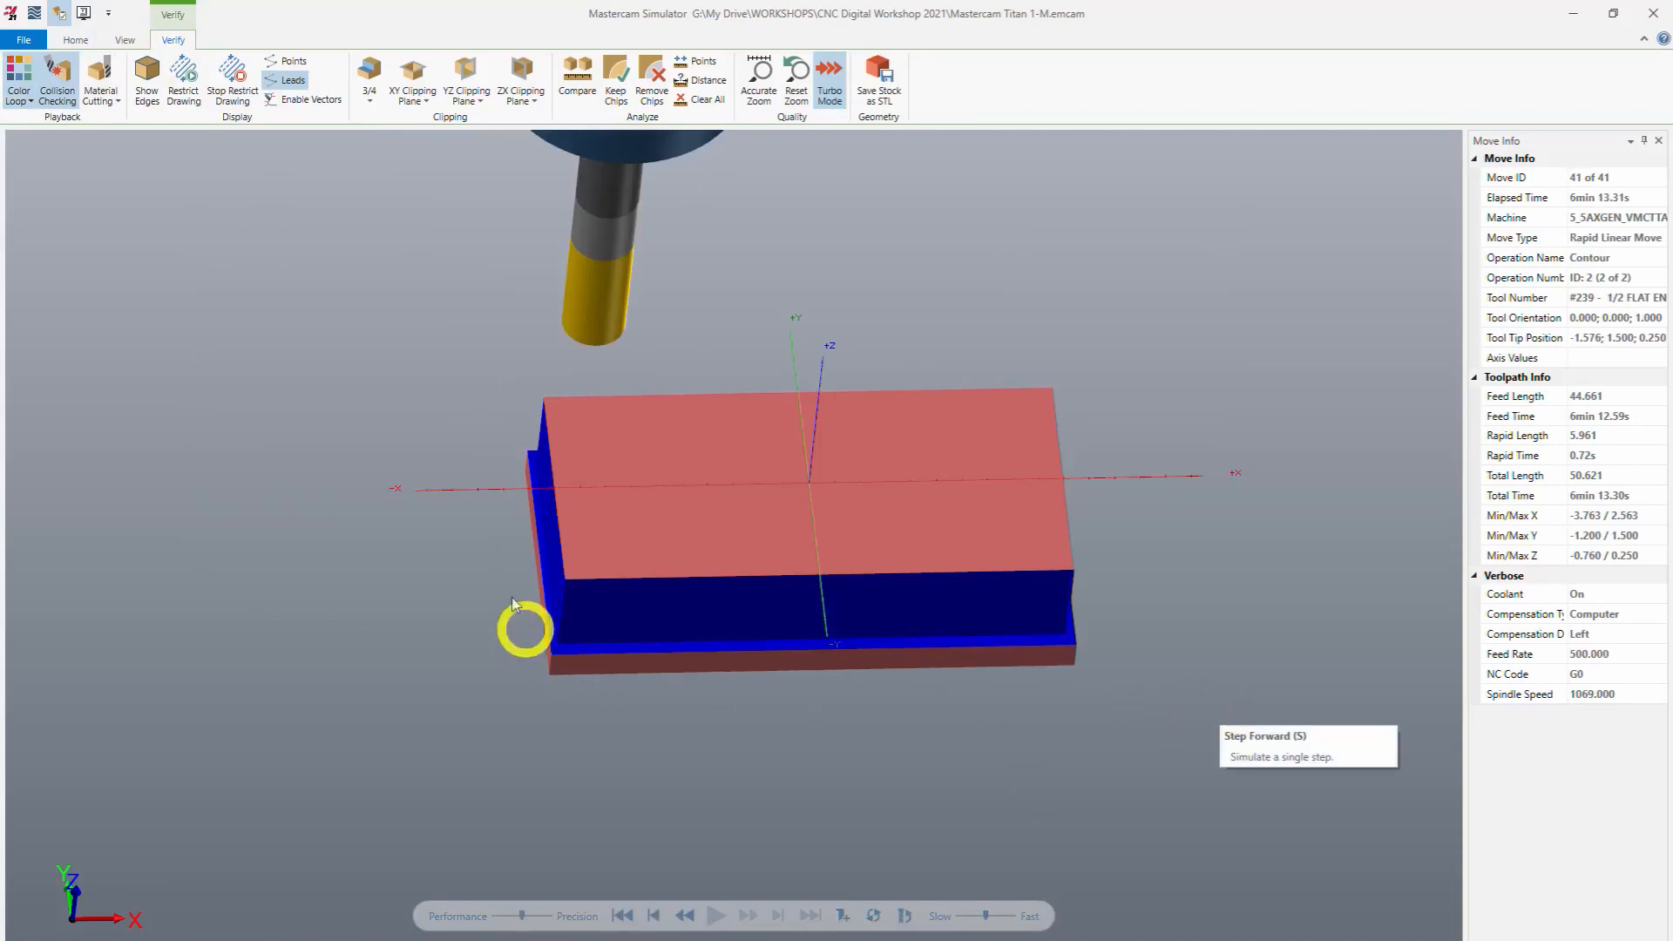
middle_click_drag(505, 531, 523, 568)
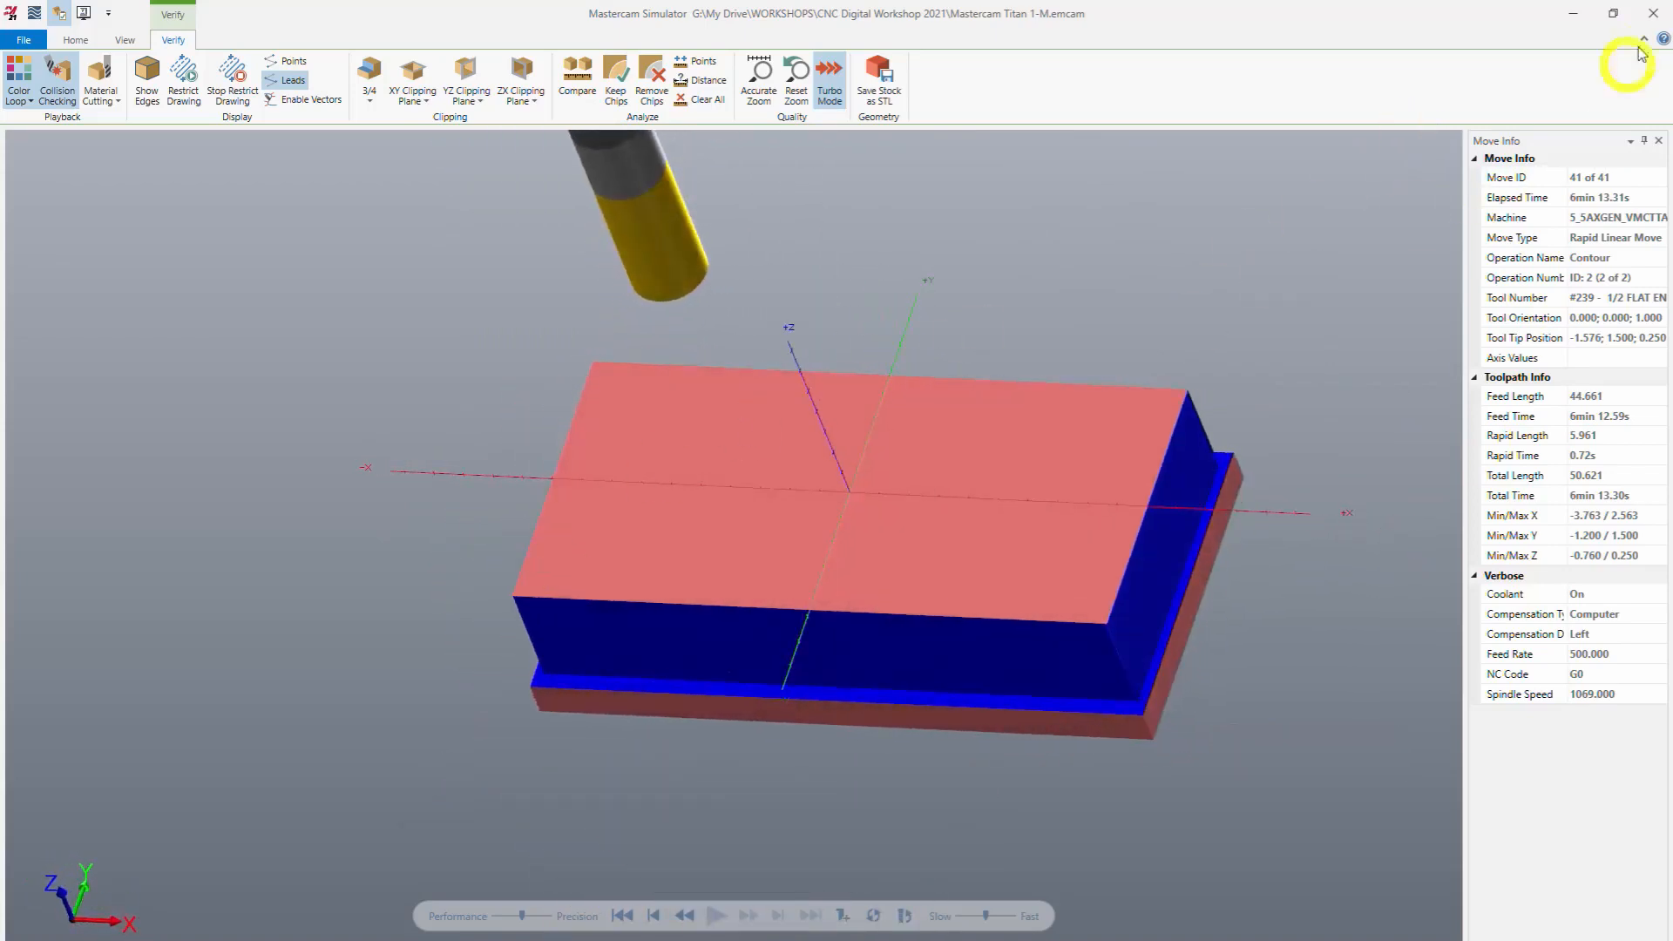
left_click(1657, 11)
middle_click_drag(1274, 622, 1072, 418)
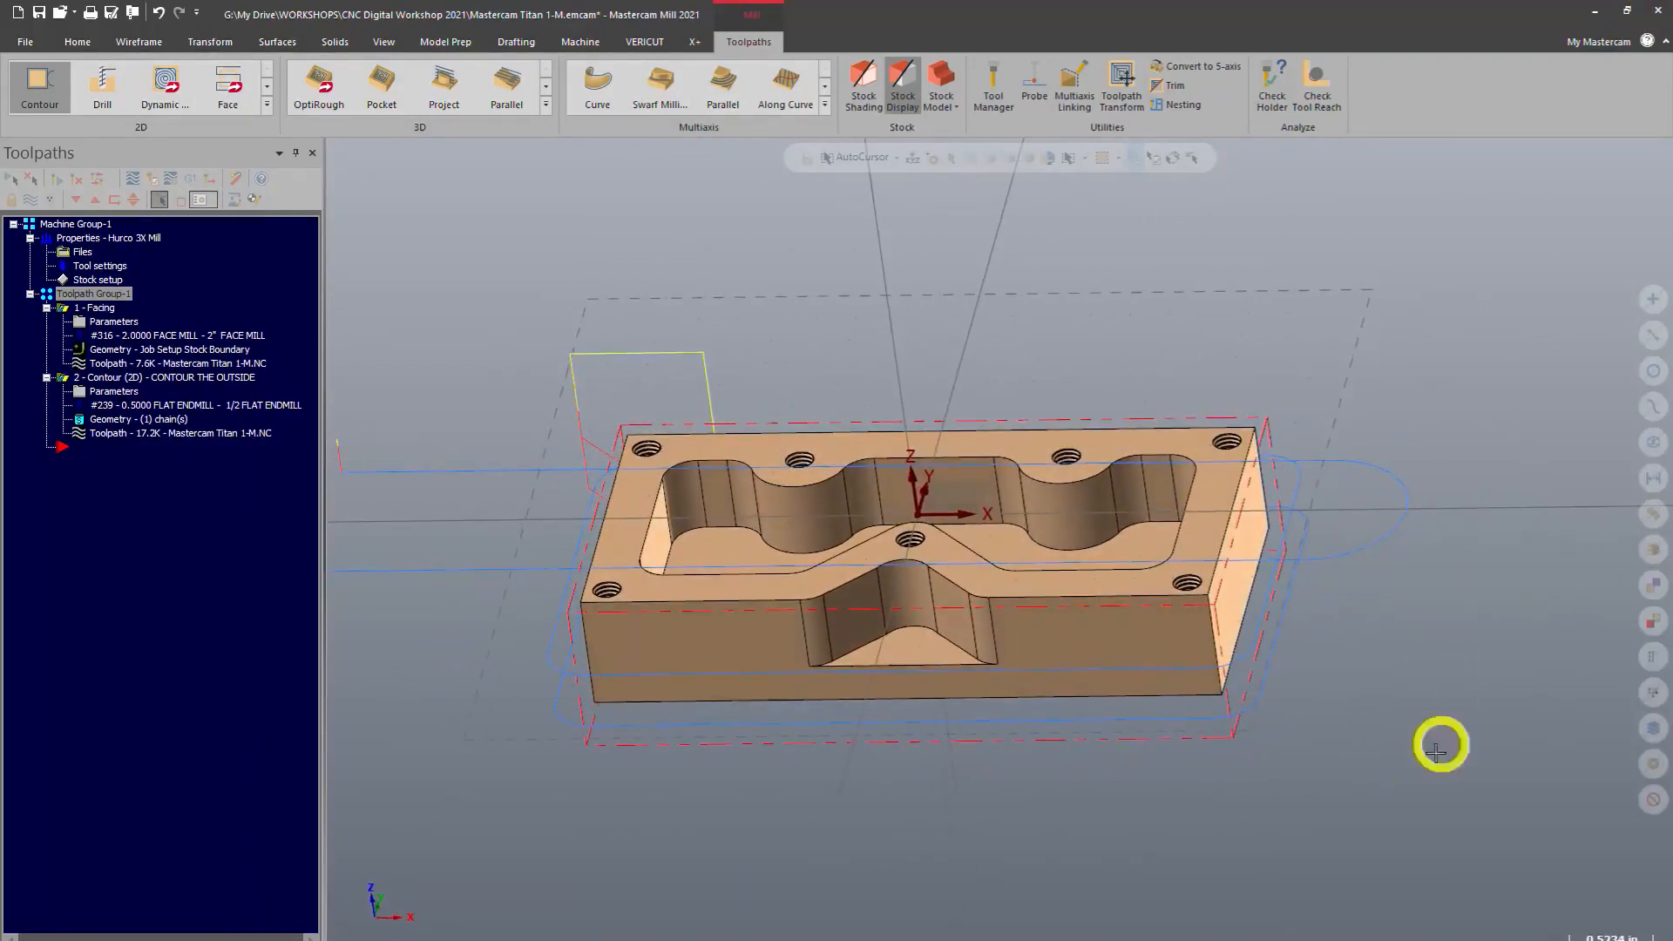
left_click(130, 378)
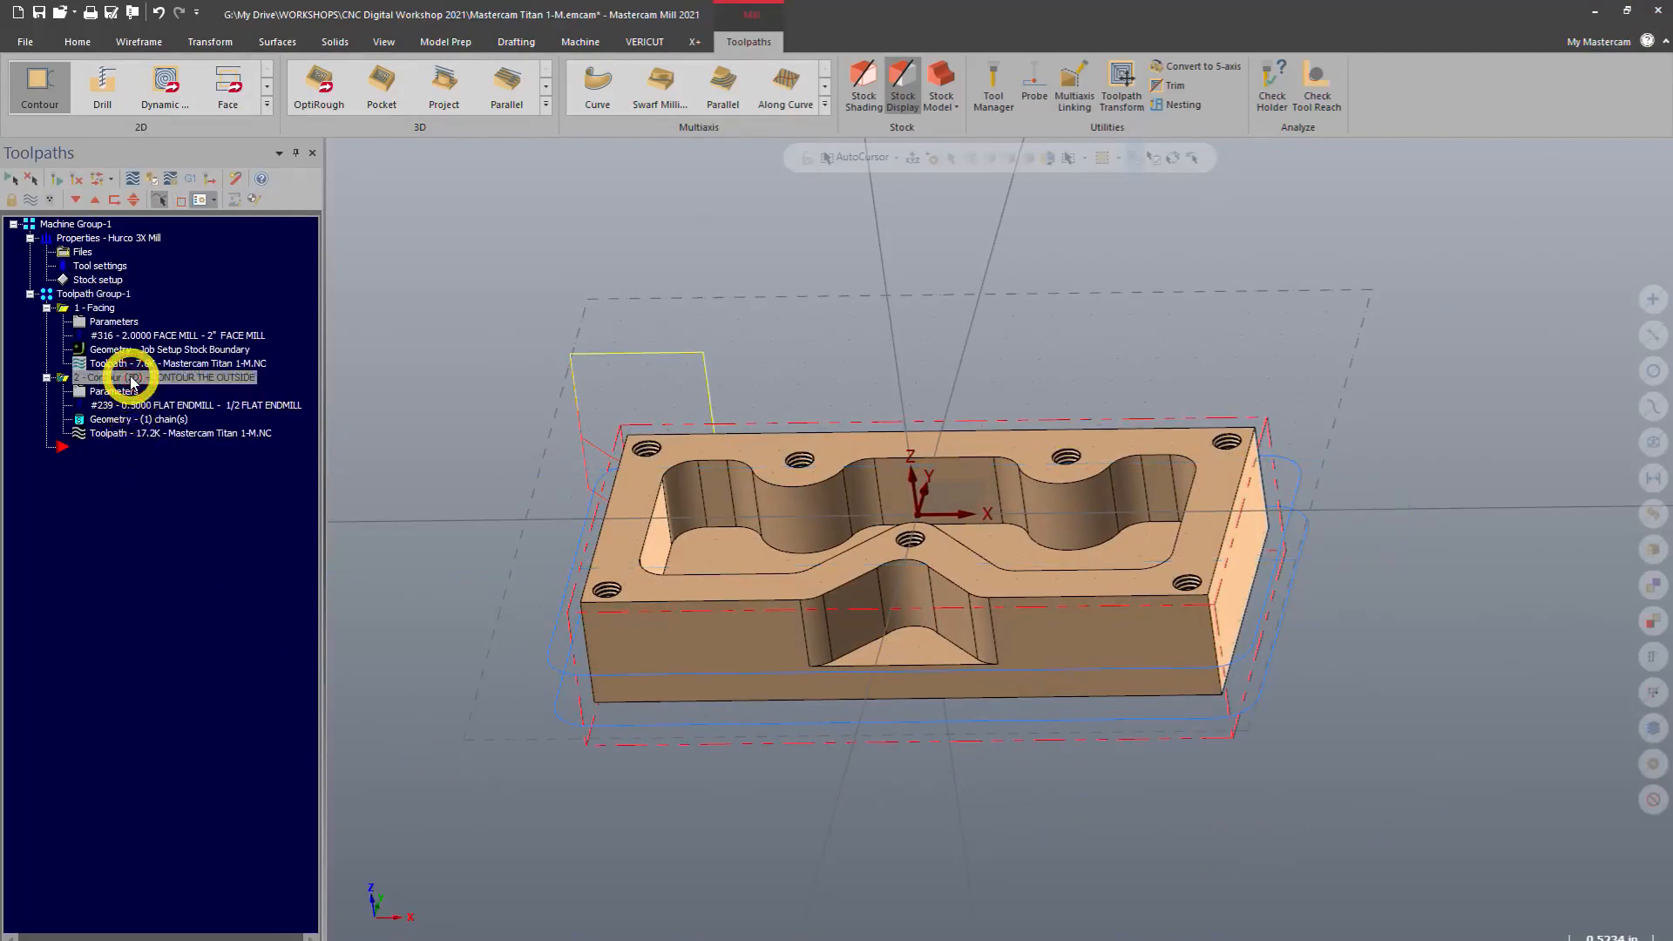
right_click(155, 548)
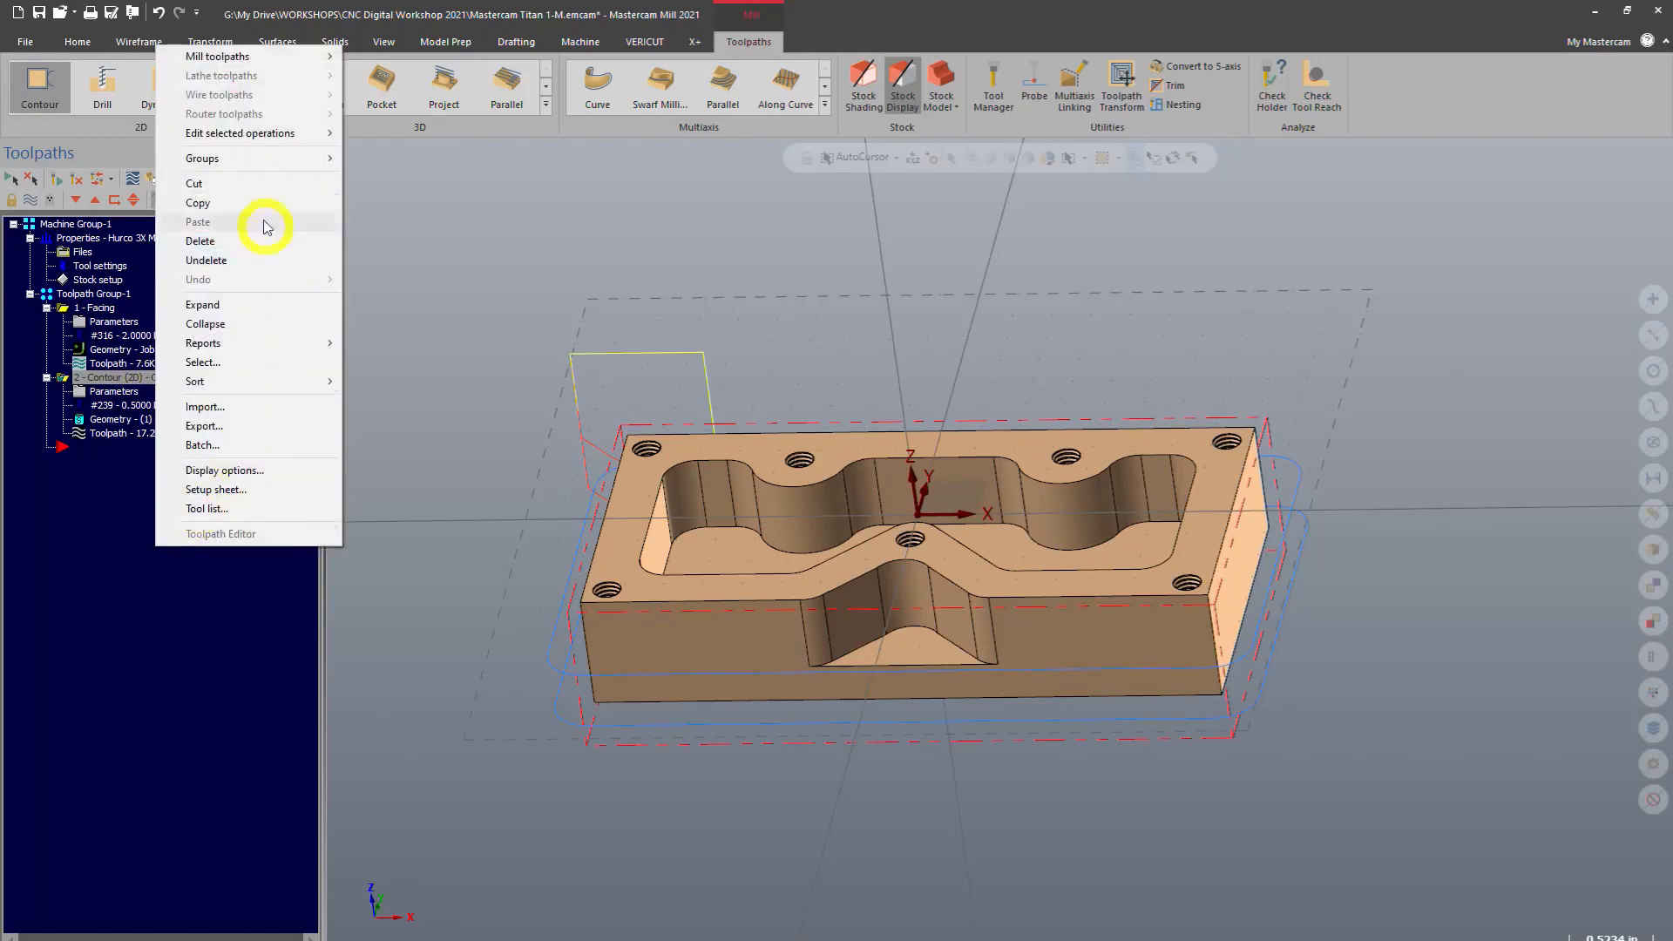
left_click(201, 788)
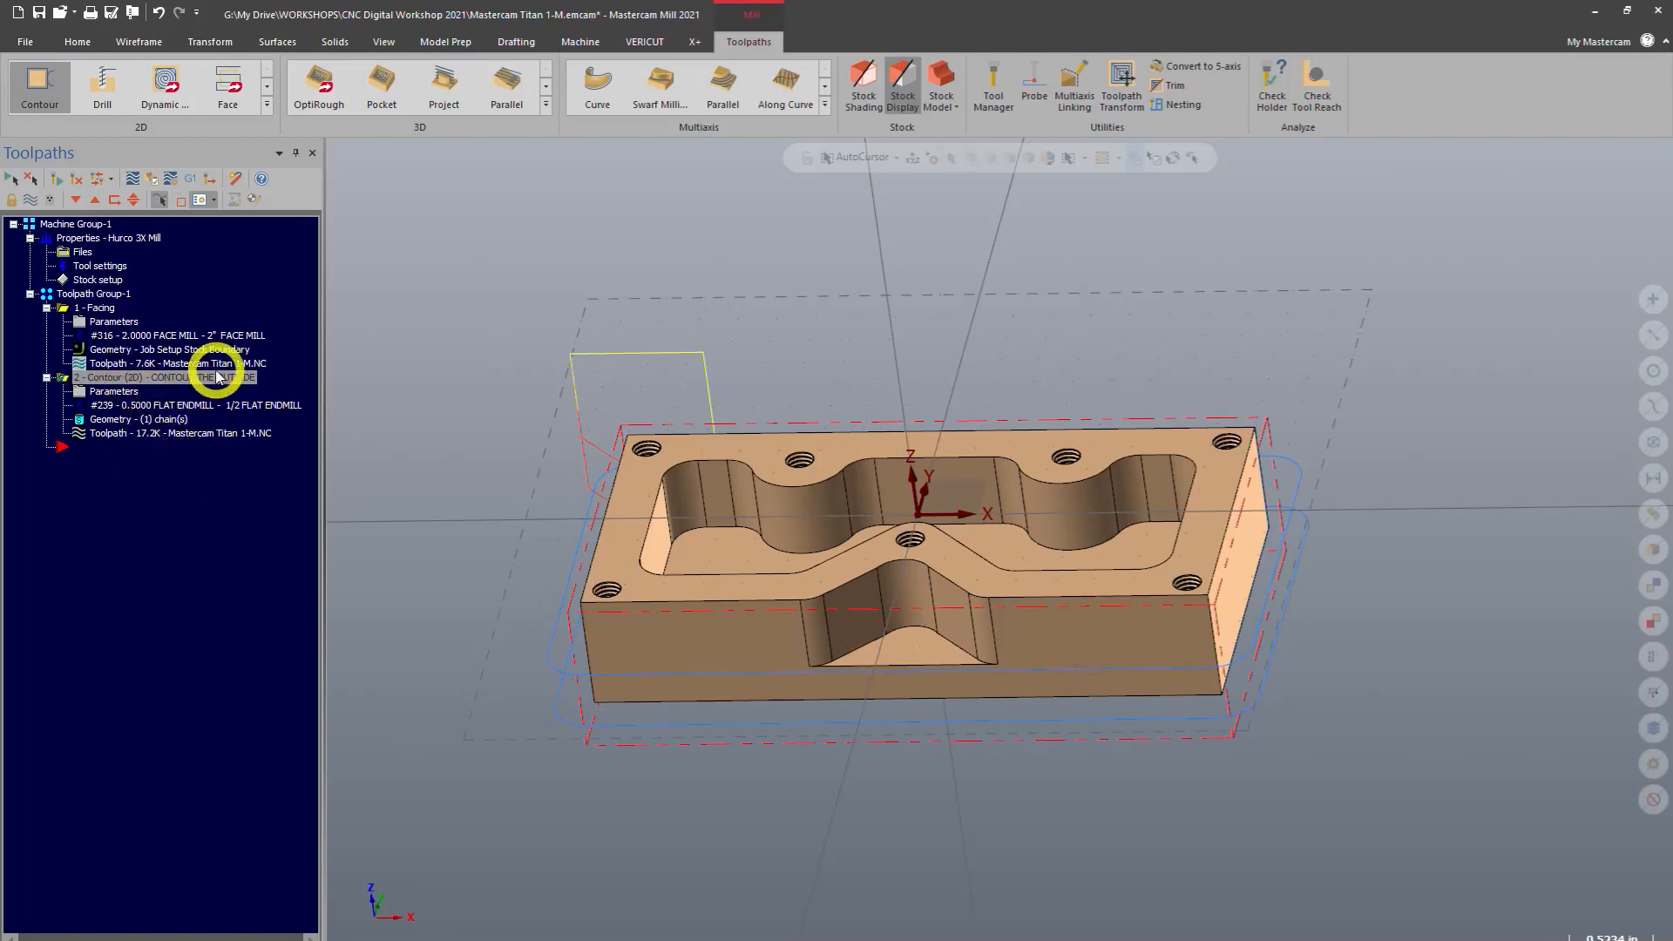
right_click_drag(237, 382, 200, 532)
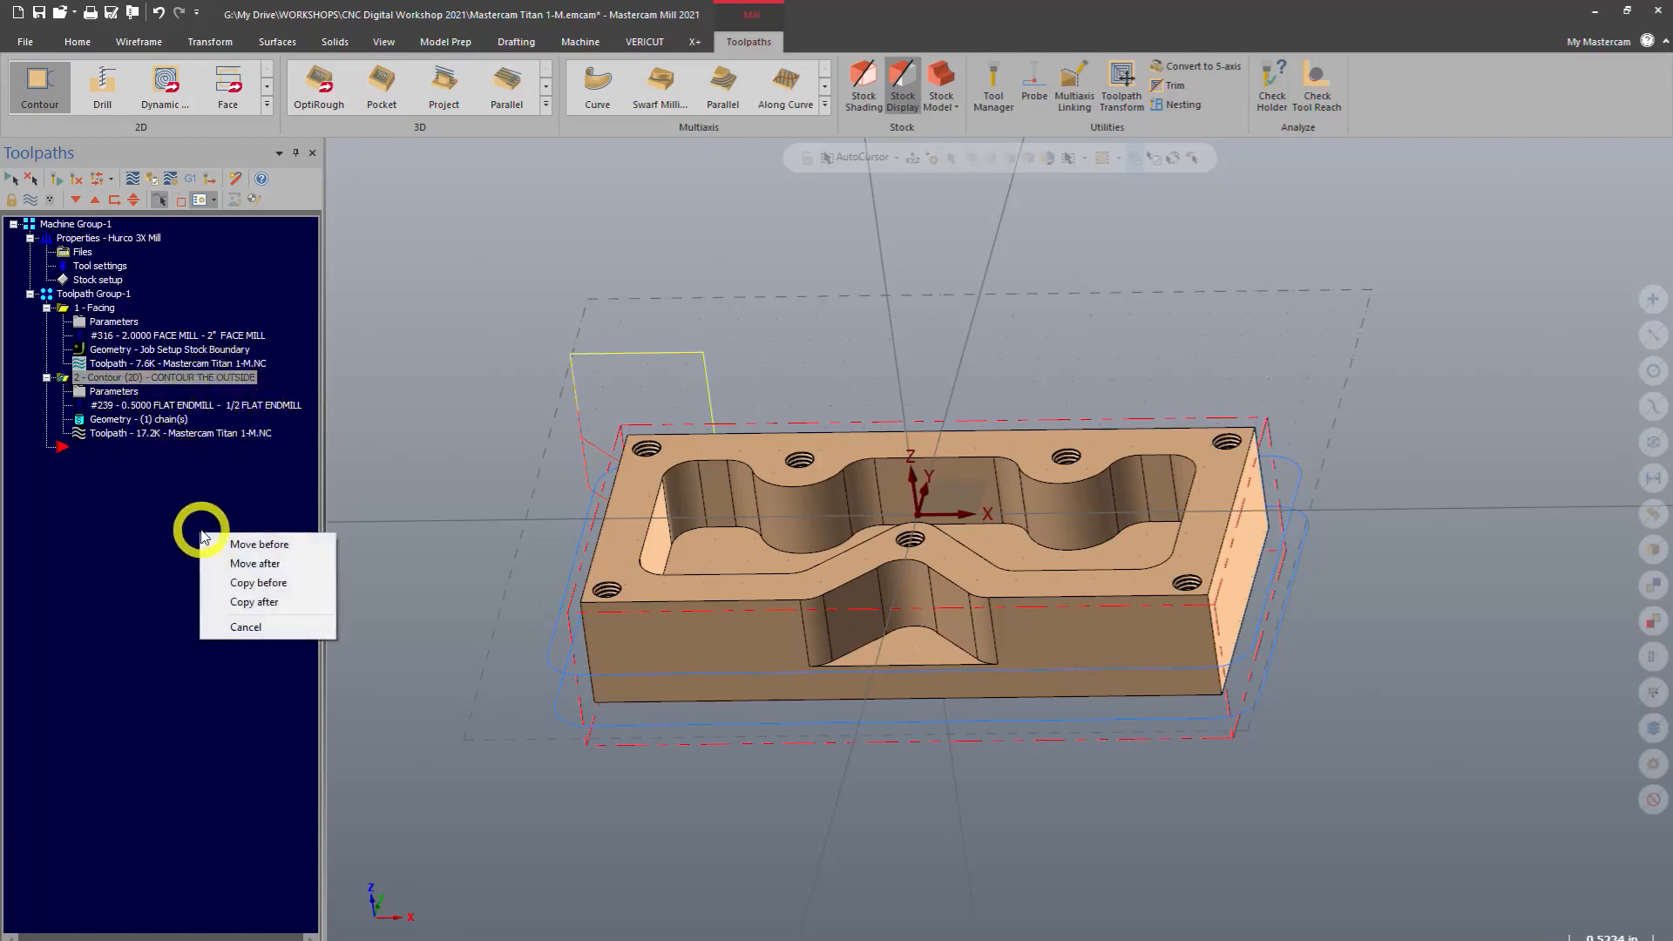
right_click(201, 529)
Duplicate the contour operation by copying it after the original in the operations list
left_click(135, 377)
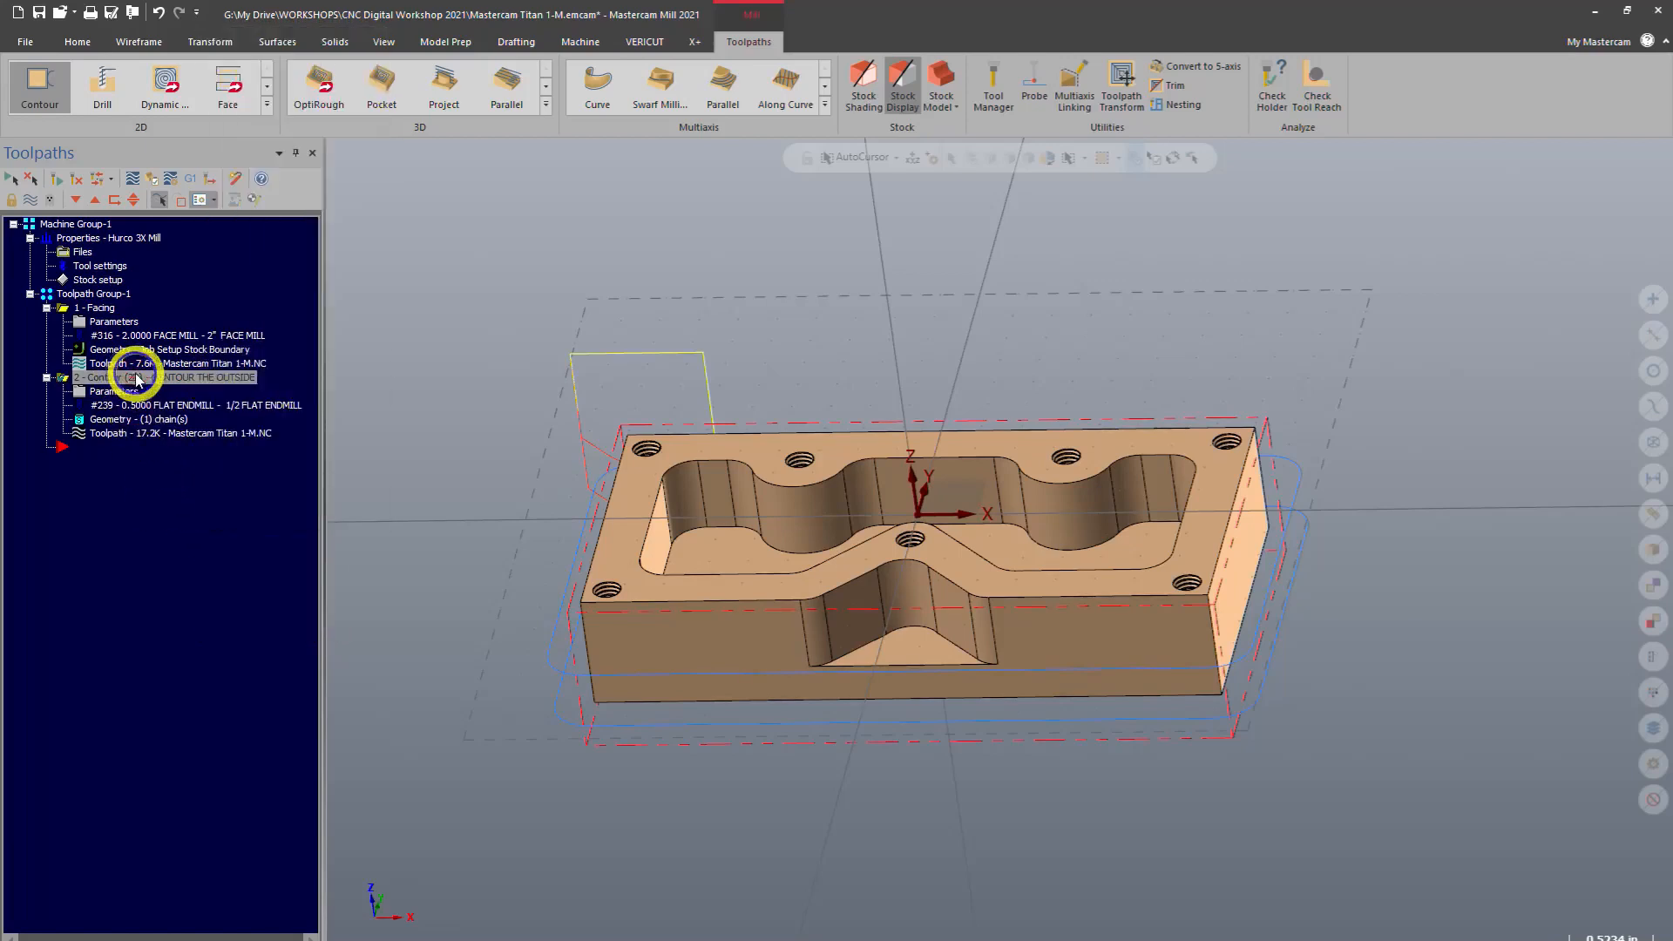
right_click_drag(135, 378, 192, 568)
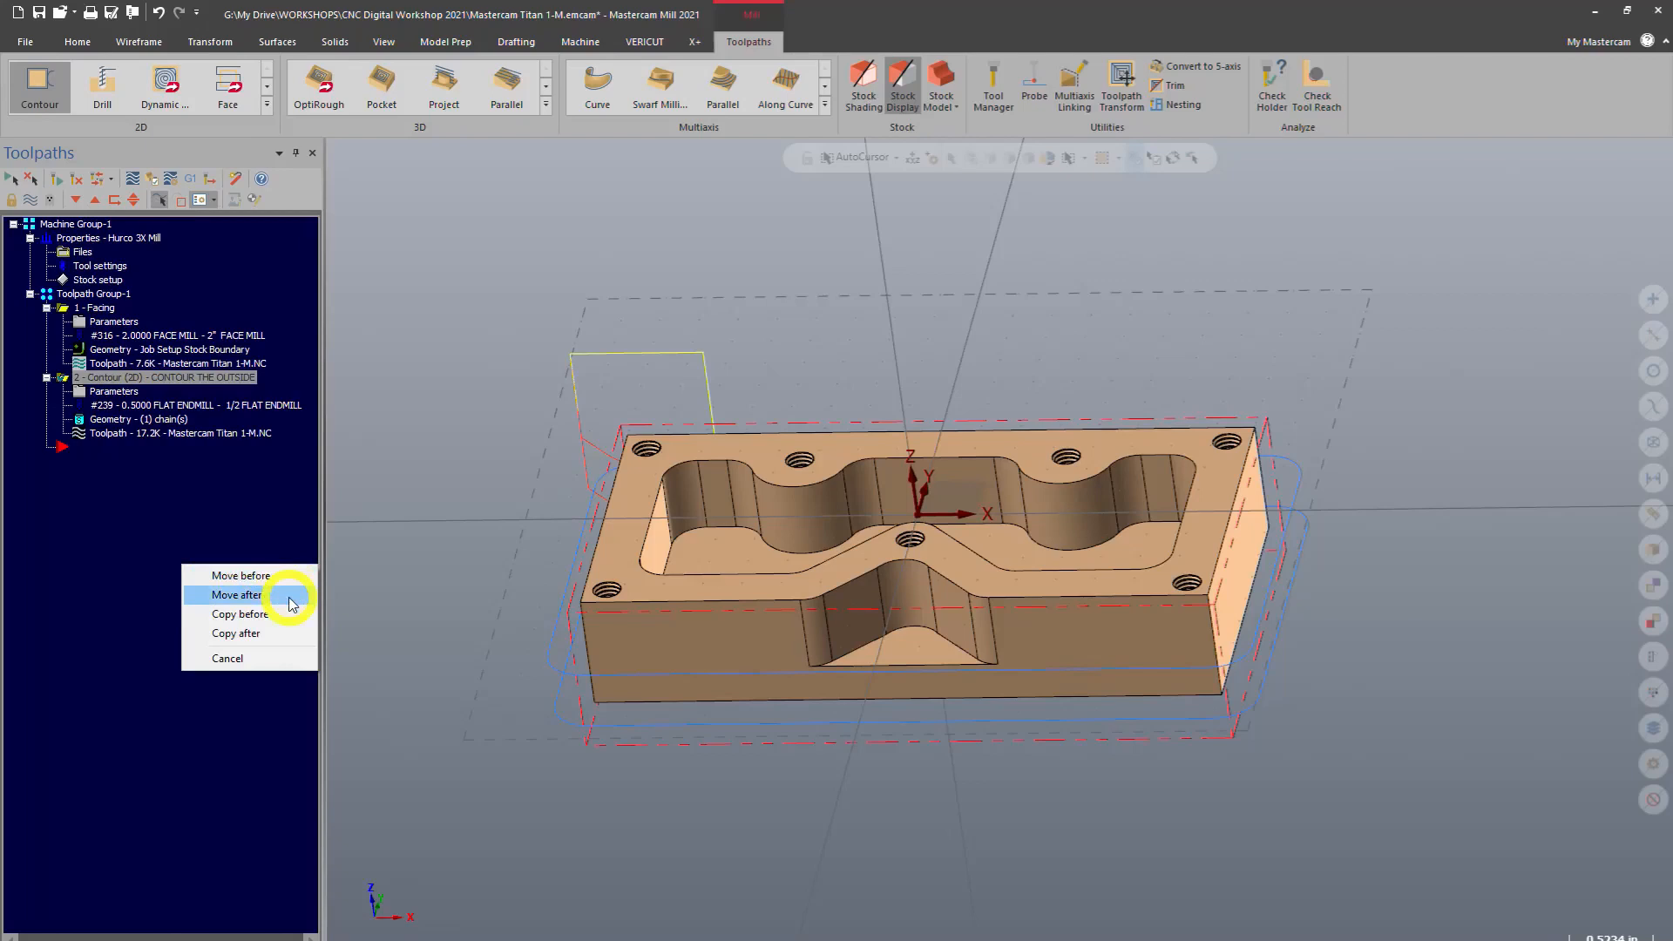
left_click(287, 642)
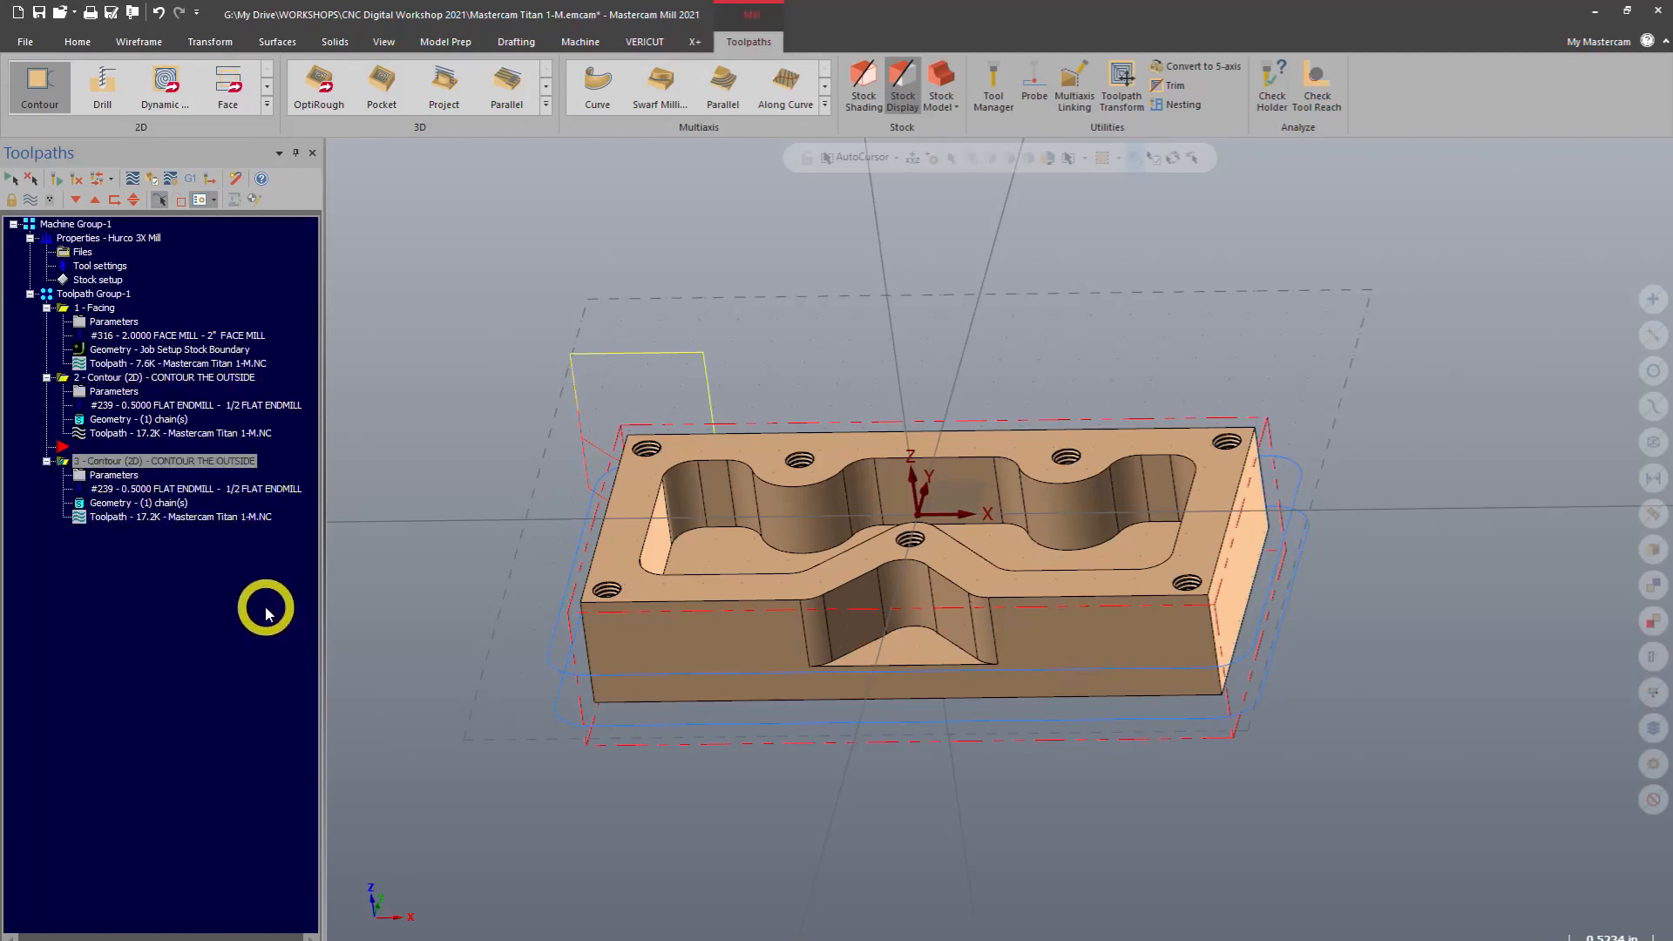
Open the copied contour's parameters, turn off depth cuts, and accept the changes
left_click(114, 476)
left_click_drag(215, 213, 408, 227)
left_click(252, 357)
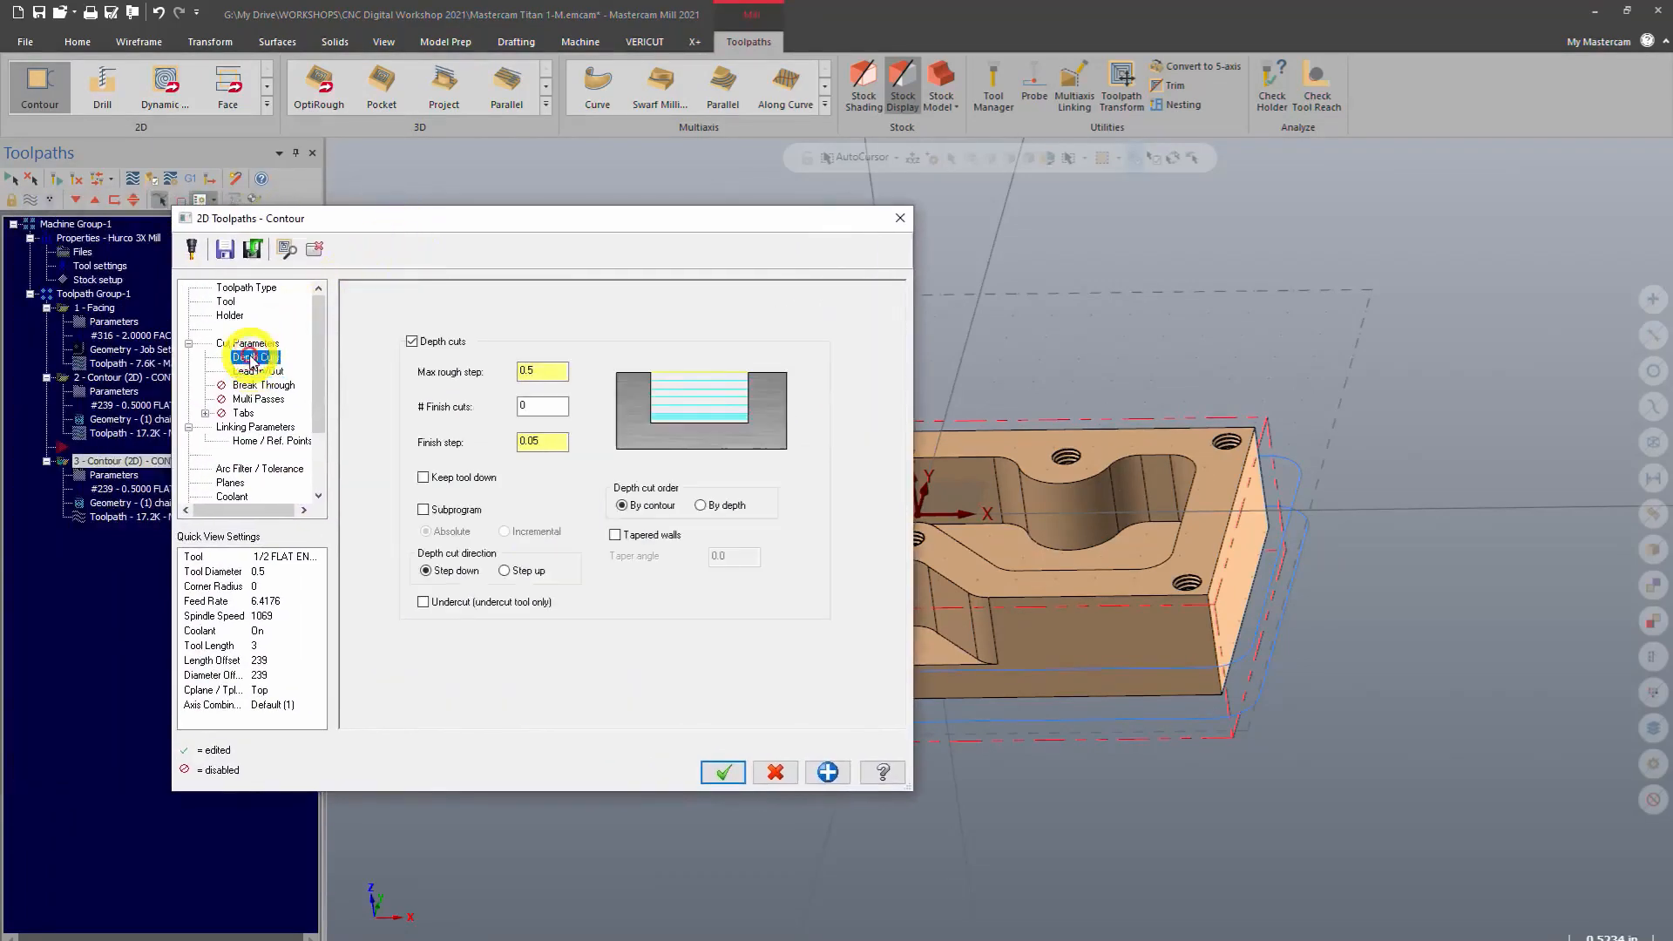
left_click(411, 341)
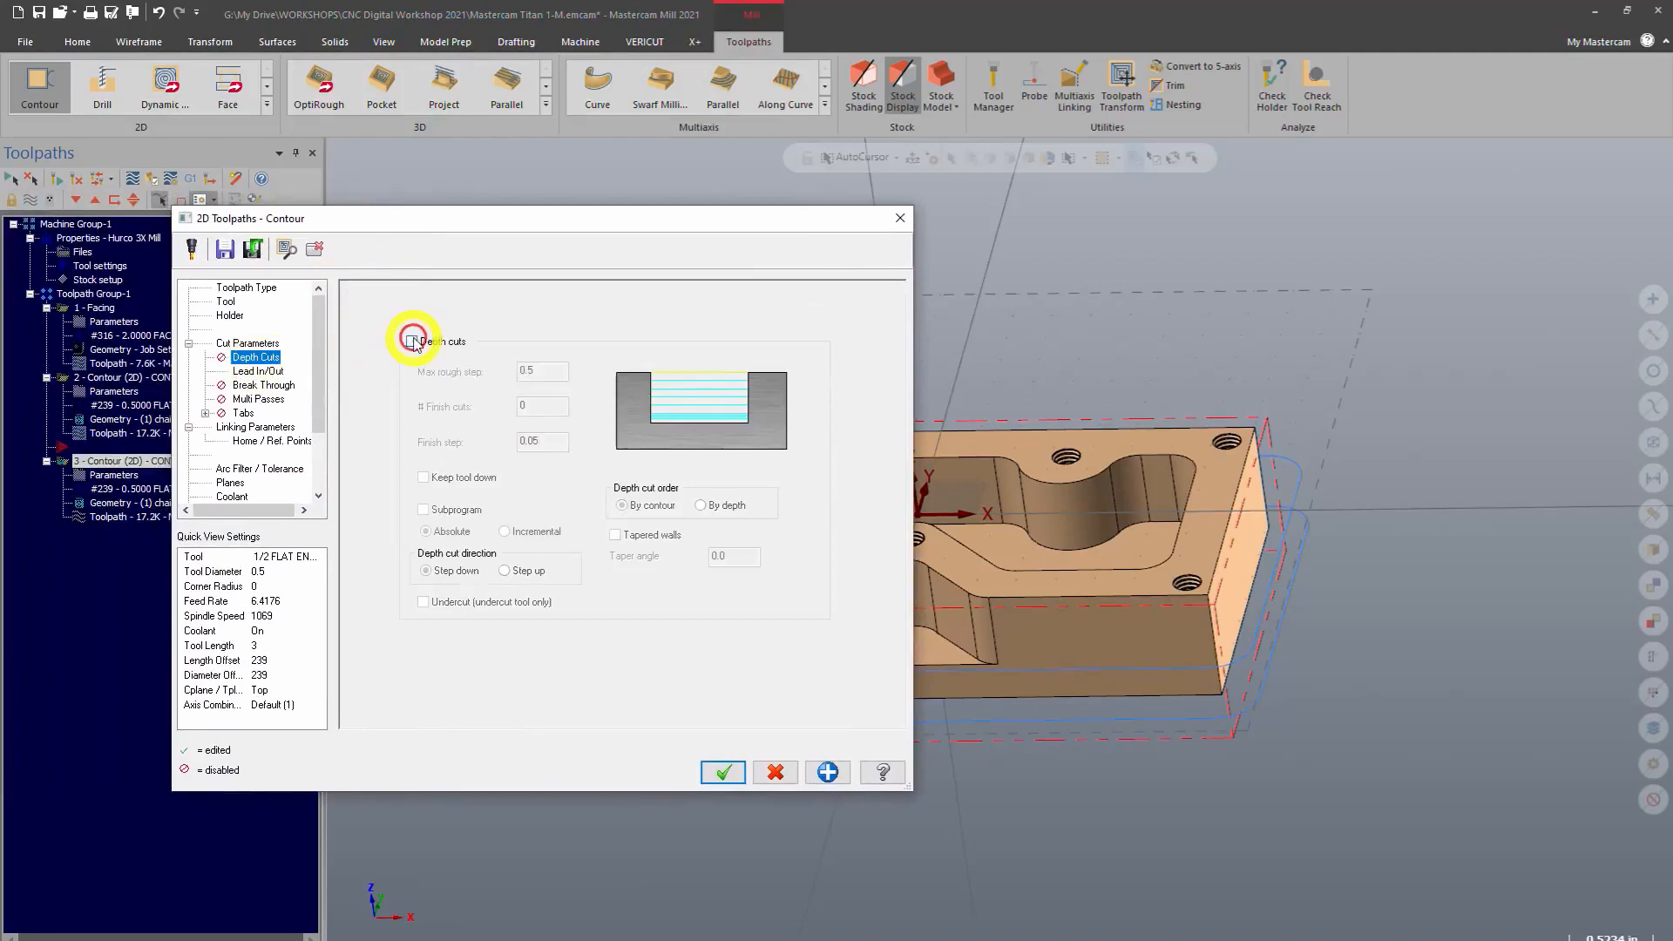
left_click(720, 773)
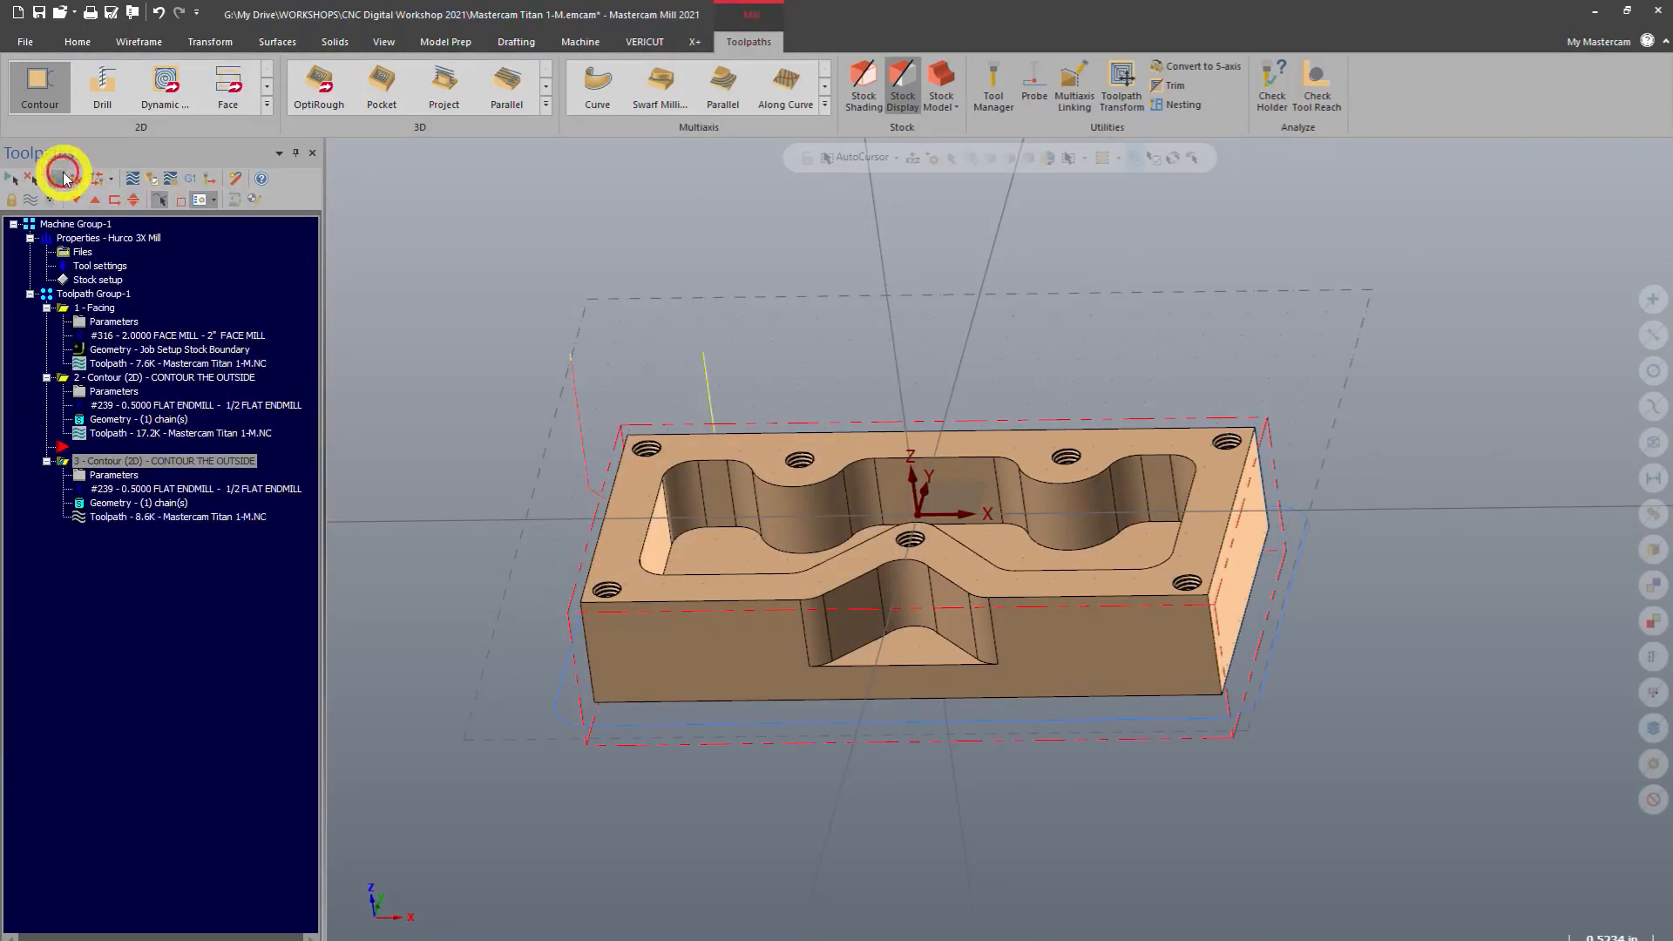
Inspect the copied contour toolpath around the part from several angles
middle_click_drag(478, 441, 561, 470)
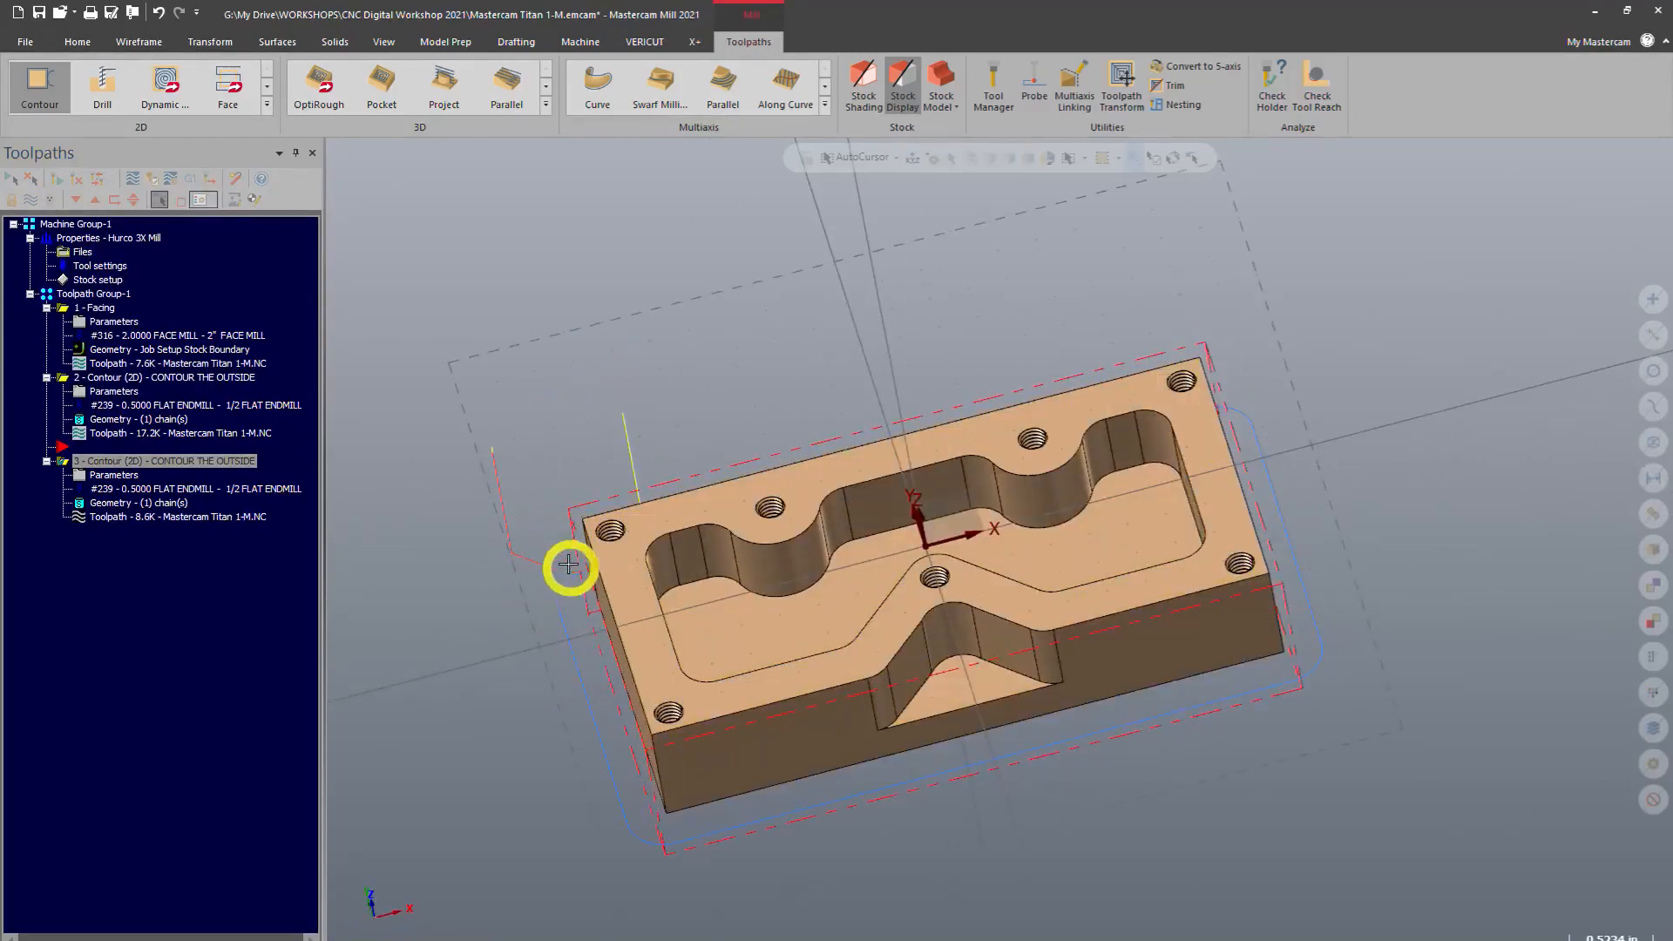
middle_click_drag(556, 500, 567, 433)
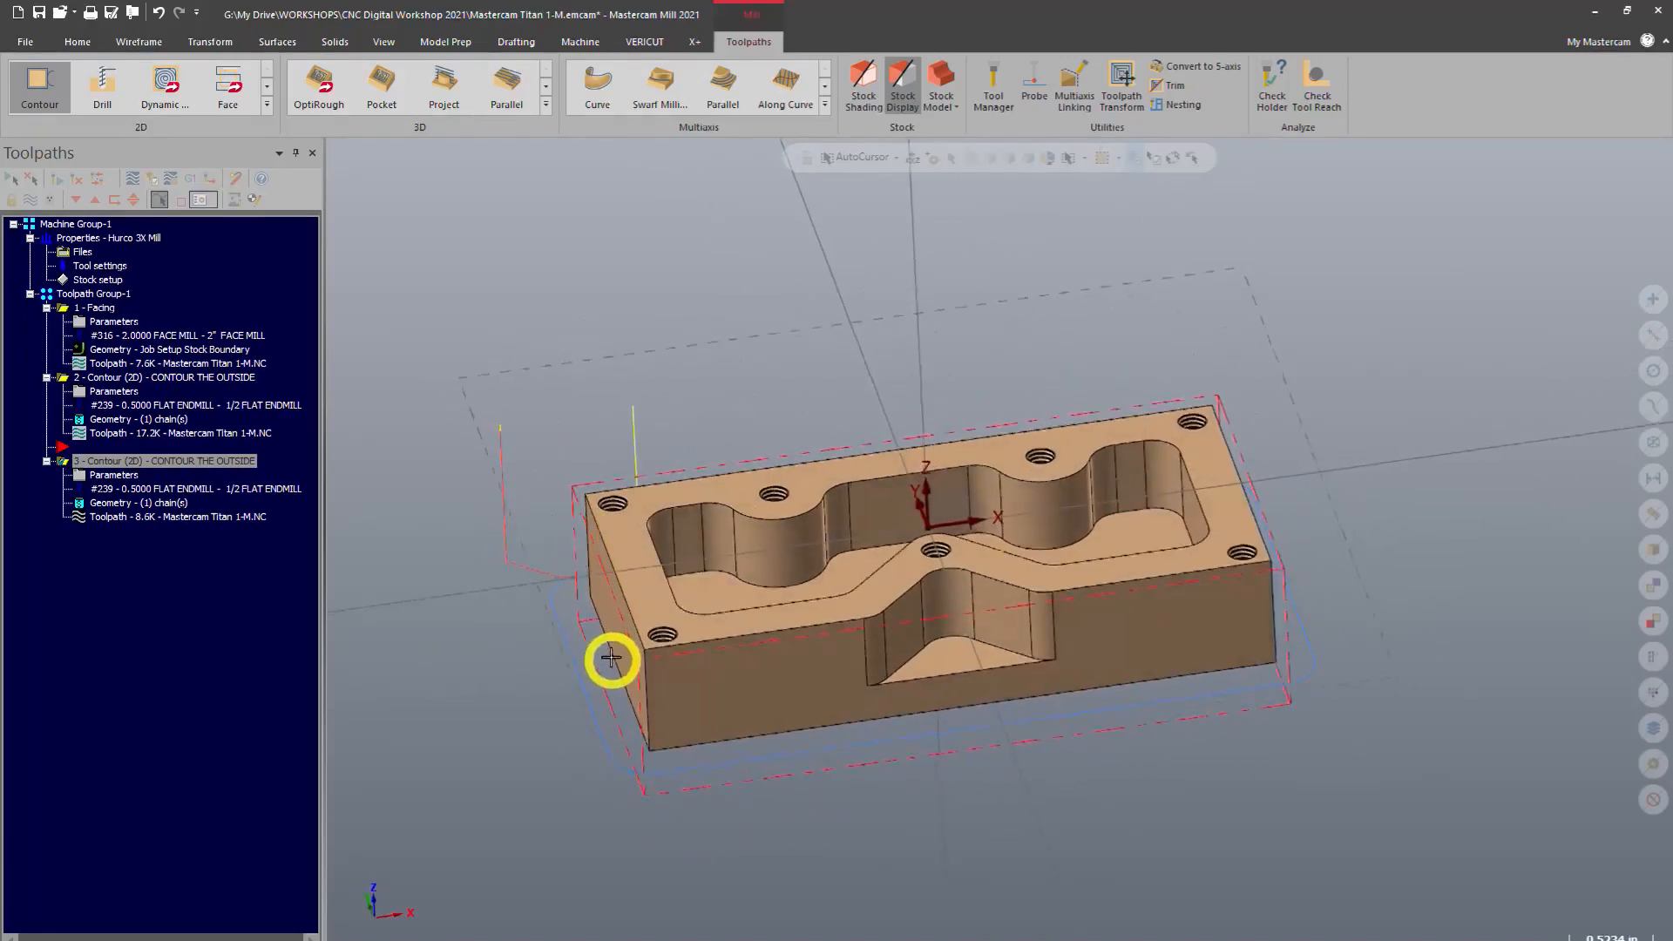
middle_click_drag(611, 659, 557, 620)
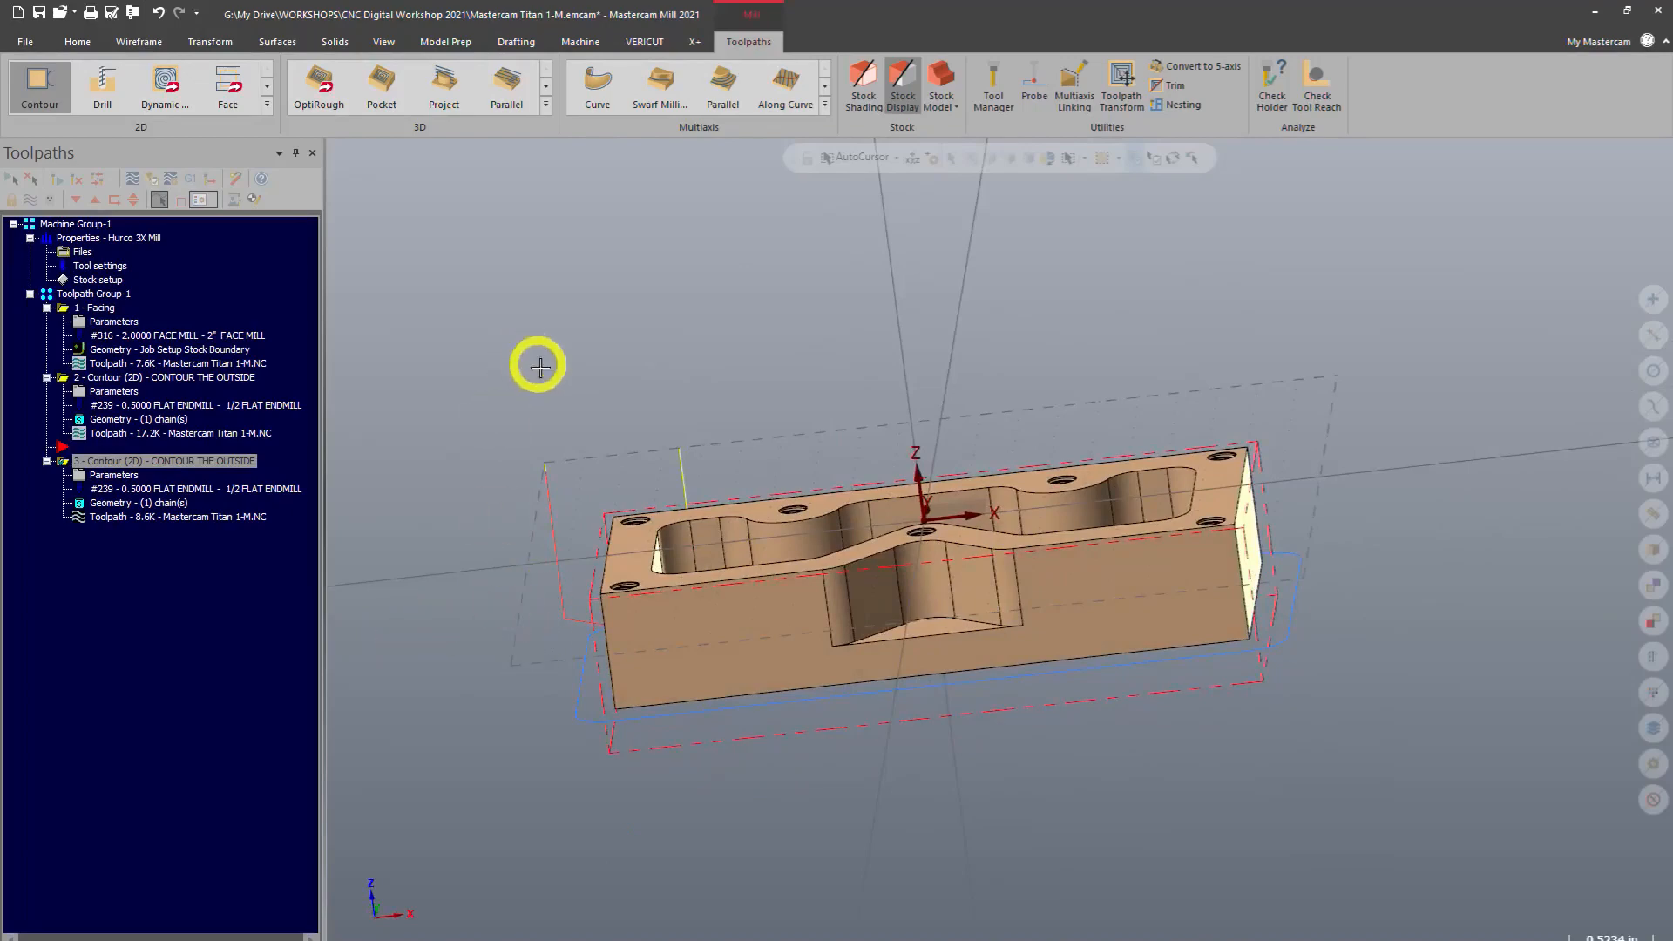
middle_click_drag(540, 368, 703, 766)
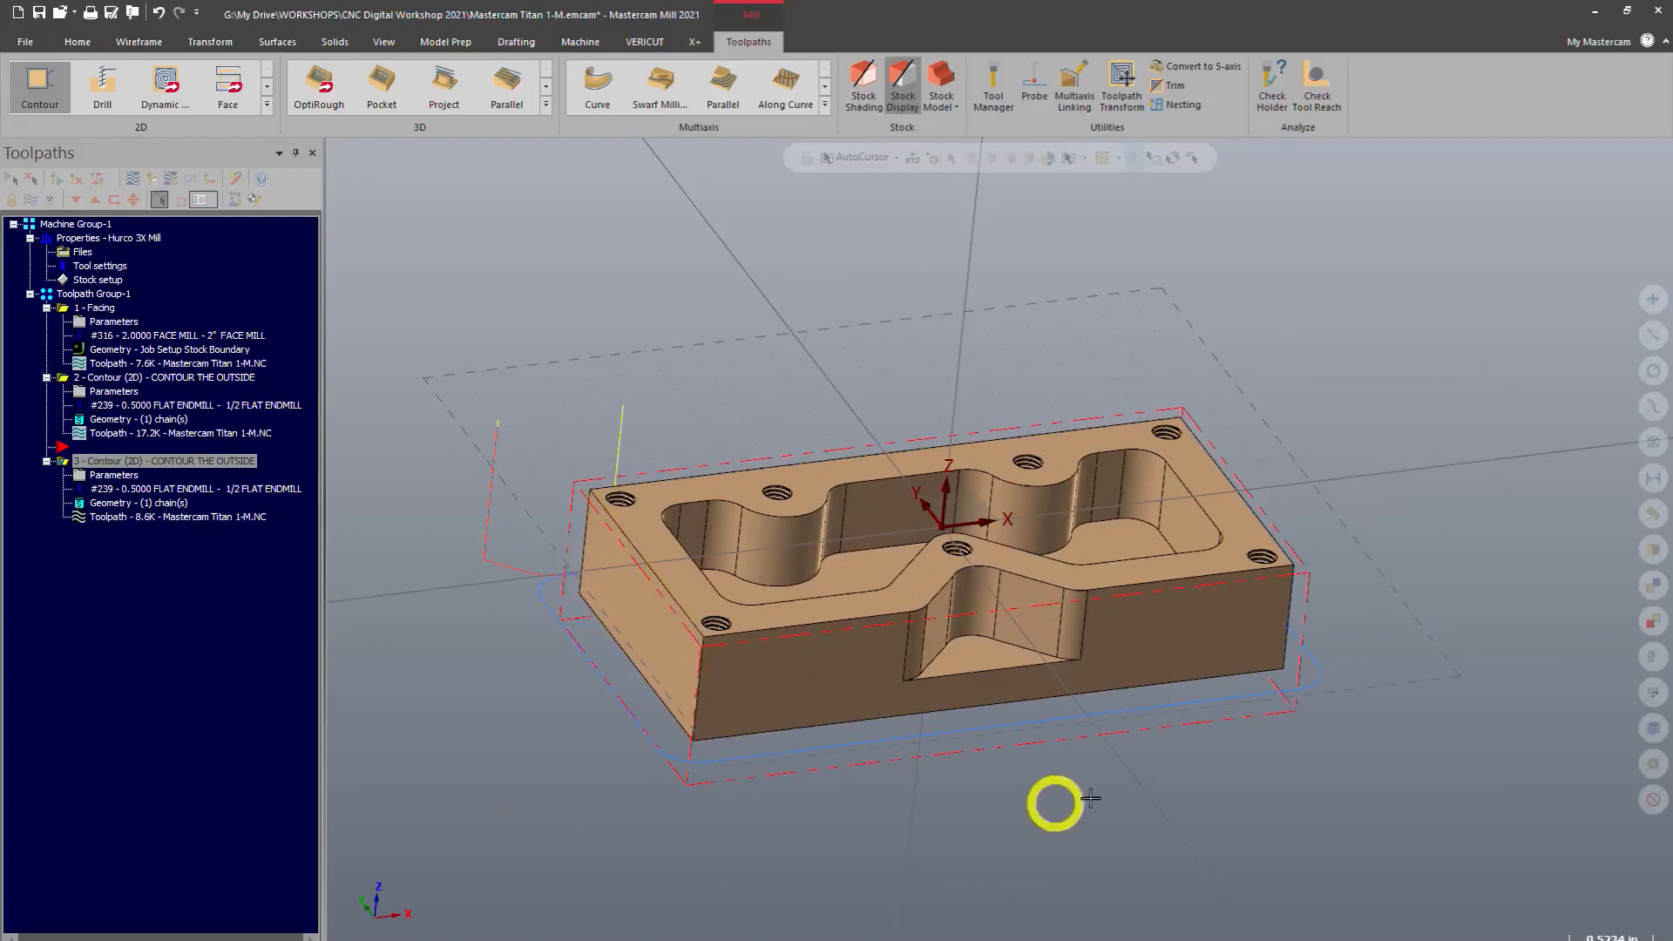
middle_click_drag(1289, 590, 1118, 601)
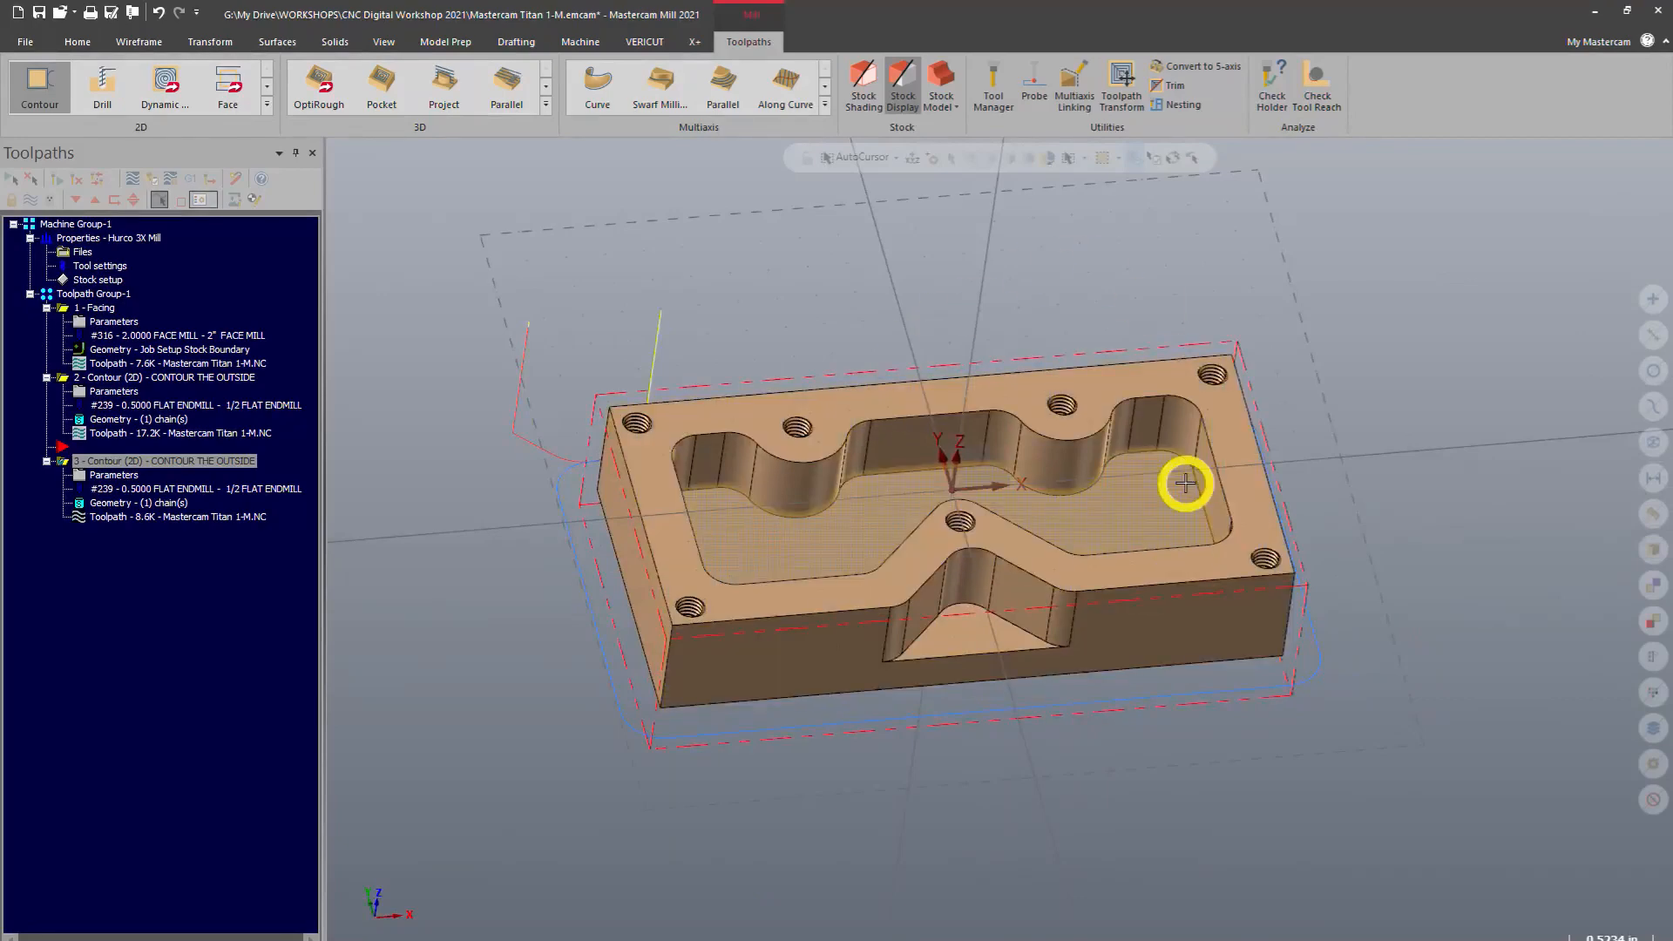